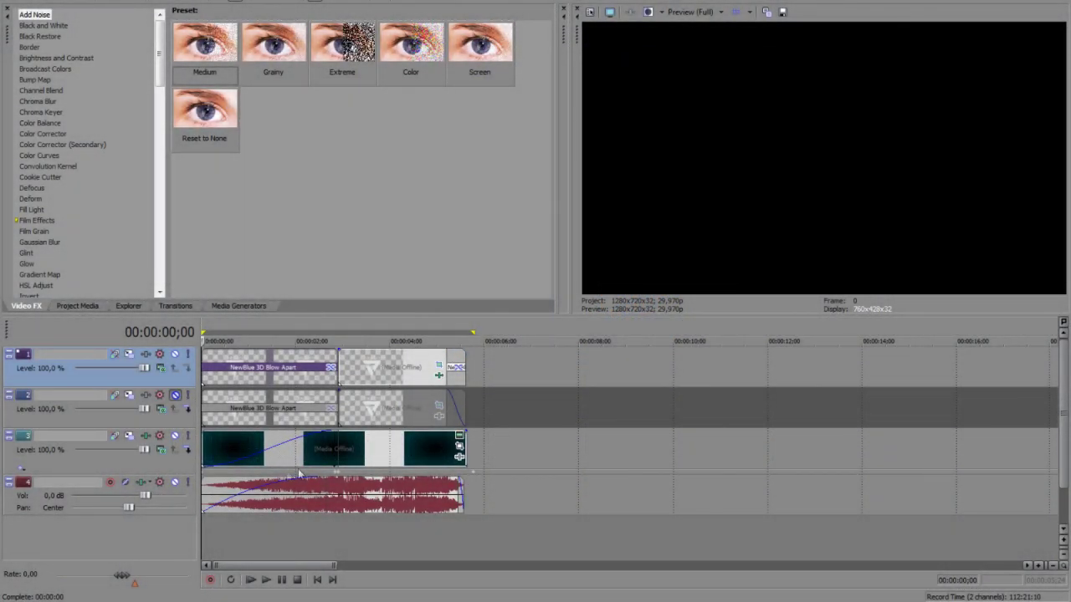
Play back the finished myREACTIV intro, return to the logo frame, and open the File menu
{"action": "left_click", "coordinate": [364, 456]}
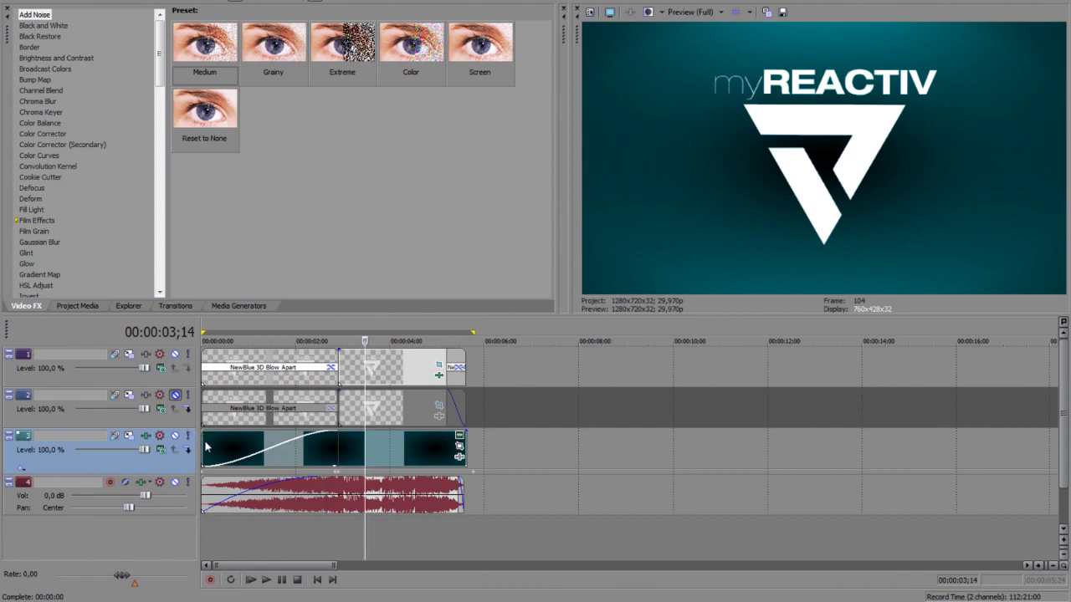
{"action": "left_click", "coordinate": [250, 580]}
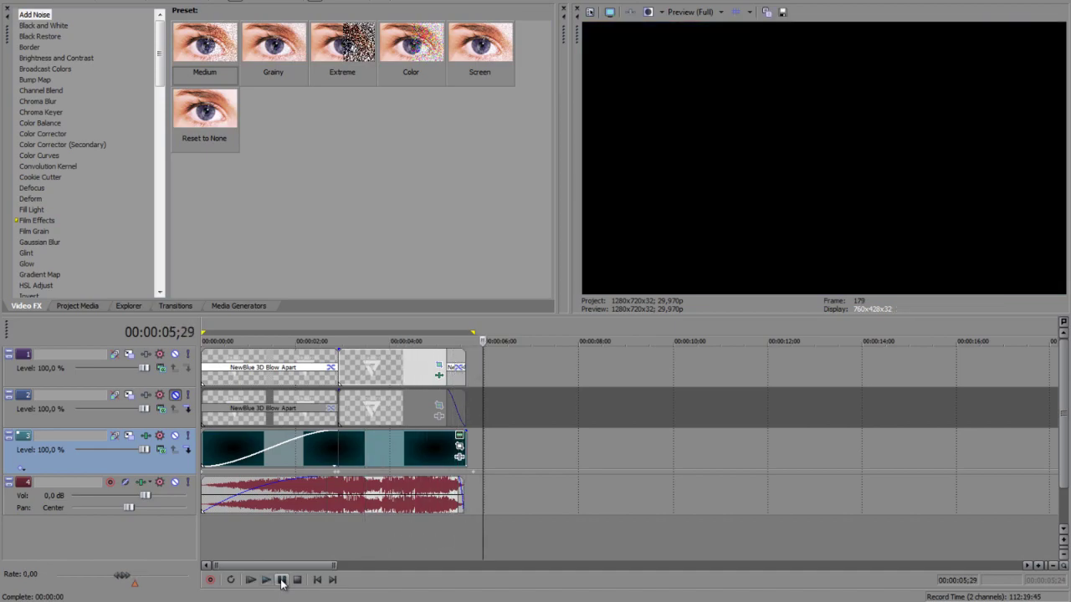
{"action": "left_click", "coordinate": [360, 452]}
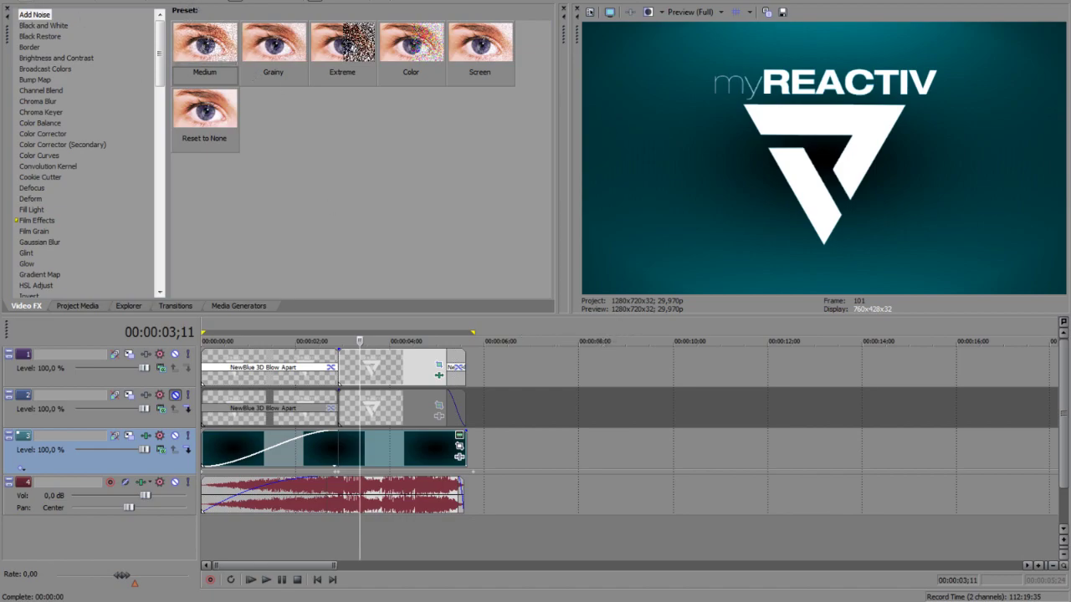
{"action": "key", "text": "alt+f"}
Accept the HDV 720-30p project settings and drop myREACTIV.png onto the timeline
{"action": "left_click", "coordinate": [30, 1]}
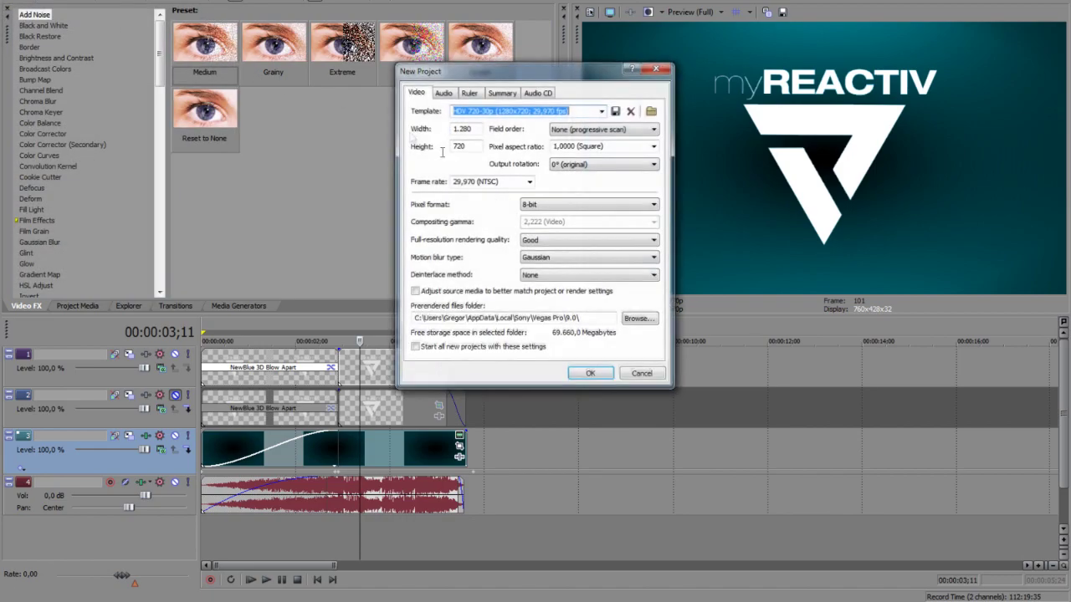
{"action": "left_click", "coordinate": [590, 374]}
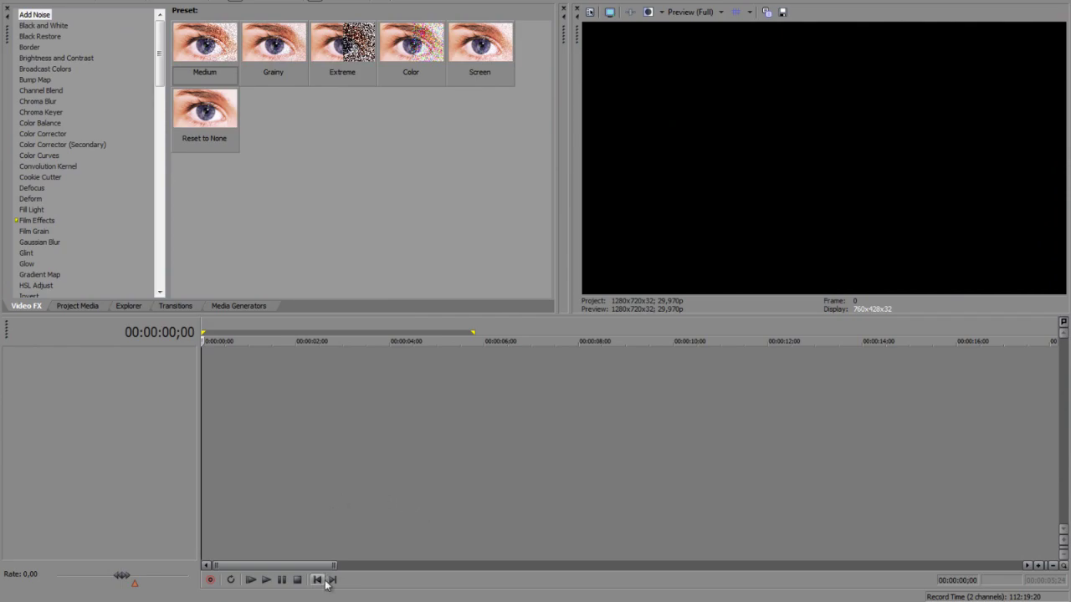
{"action": "key", "text": "alt+Tab"}
{"action": "left_click_drag", "start_coordinate": [475, 118], "coordinate": [226, 377]}
{"action": "left_click", "coordinate": [343, 373]}
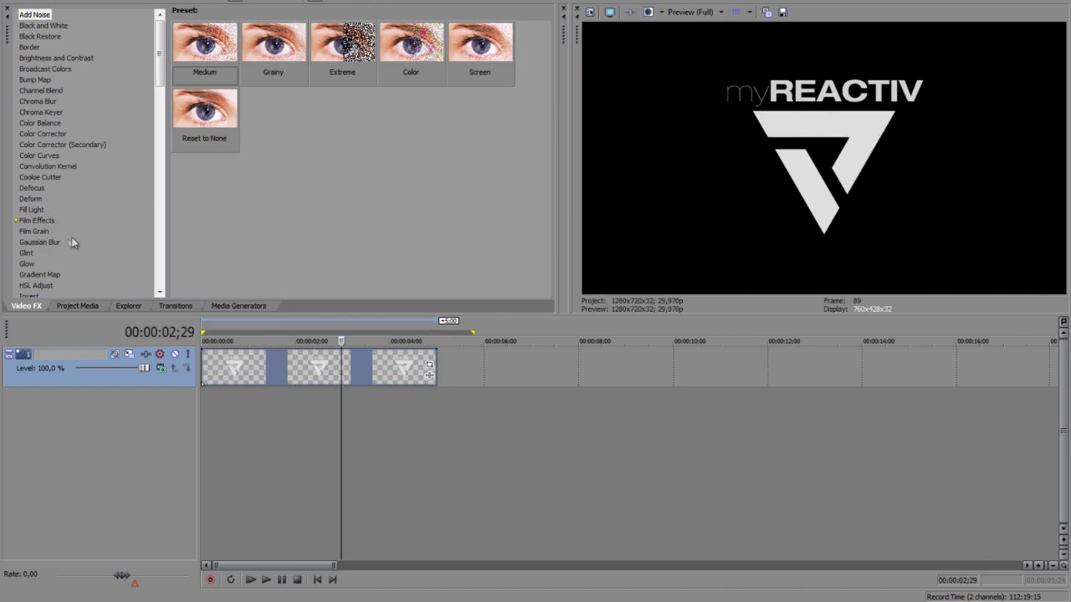
Insert a new empty video track in the project
{"action": "left_click", "coordinate": [232, 306]}
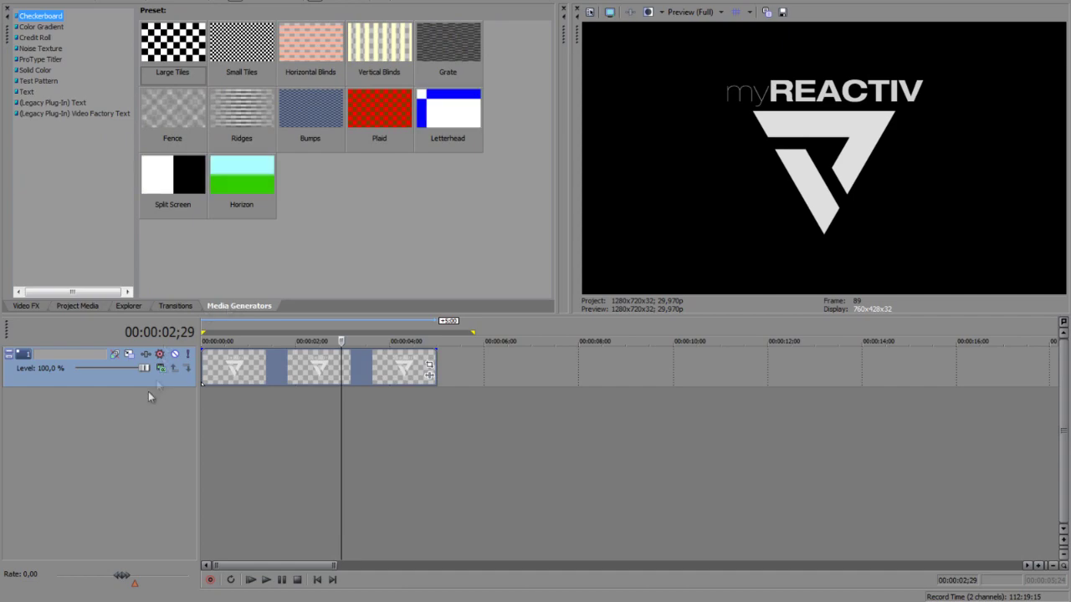
{"action": "right_click", "coordinate": [114, 427]}
{"action": "left_click", "coordinate": [158, 459]}
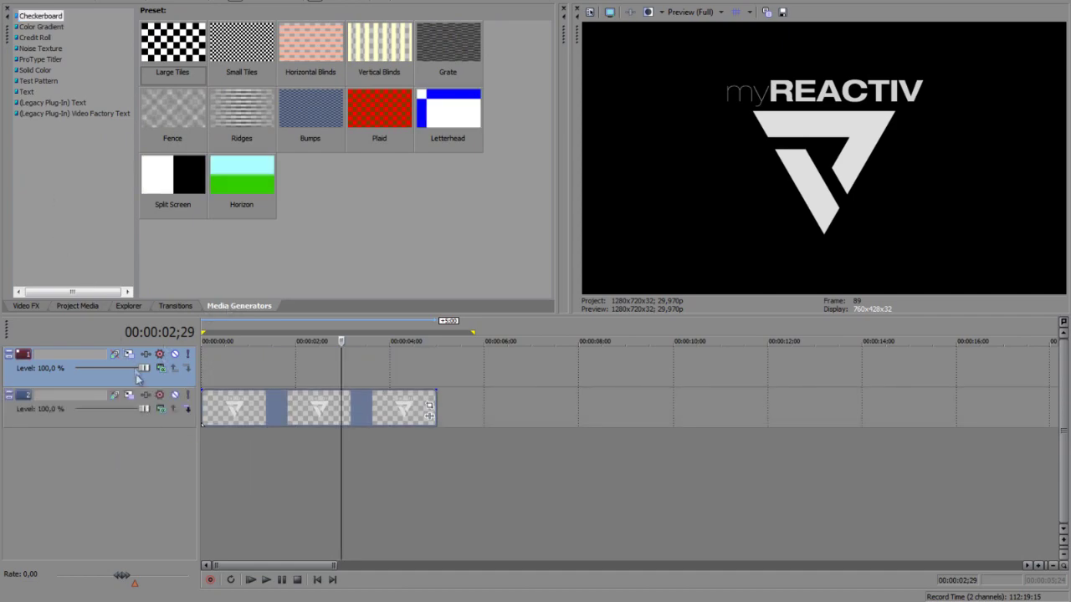
Add a Sunburst colour gradient, move its track below the logo, and trim it to the logo's length
{"action": "left_click", "coordinate": [40, 27]}
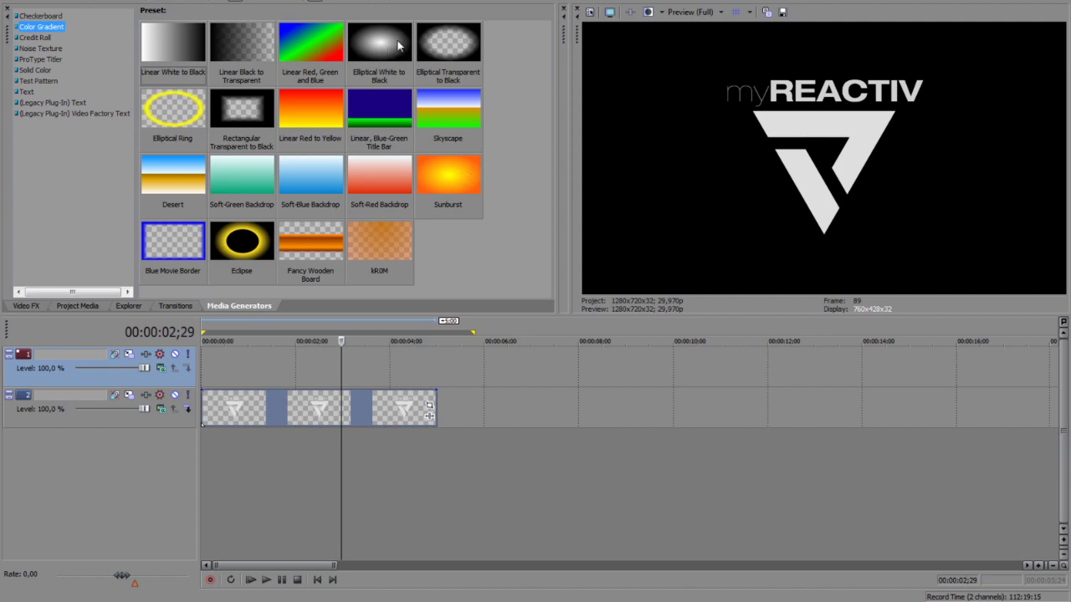
{"action": "left_click_drag", "start_coordinate": [459, 184], "coordinate": [202, 368]}
{"action": "left_click", "coordinate": [479, 180]}
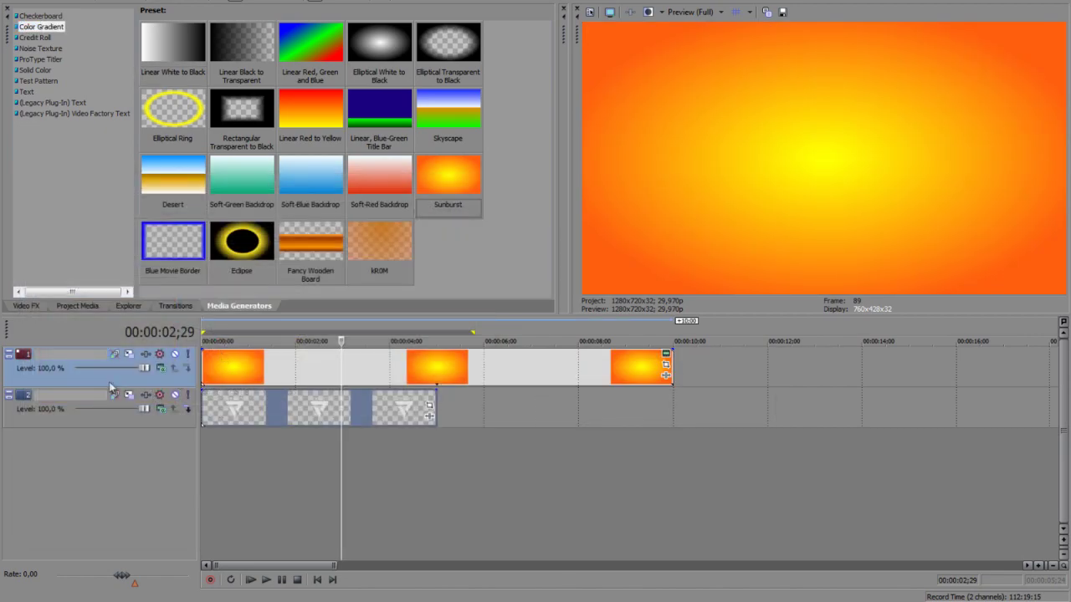
{"action": "left_click_drag", "start_coordinate": [90, 383], "coordinate": [96, 423]}
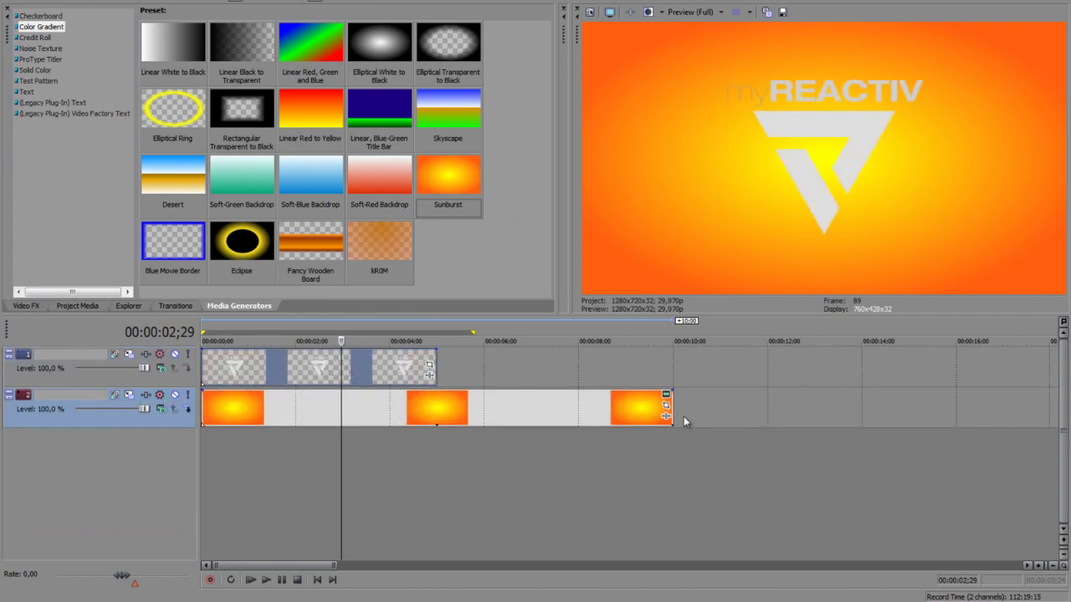
{"action": "left_click_drag", "start_coordinate": [672, 410], "coordinate": [435, 407]}
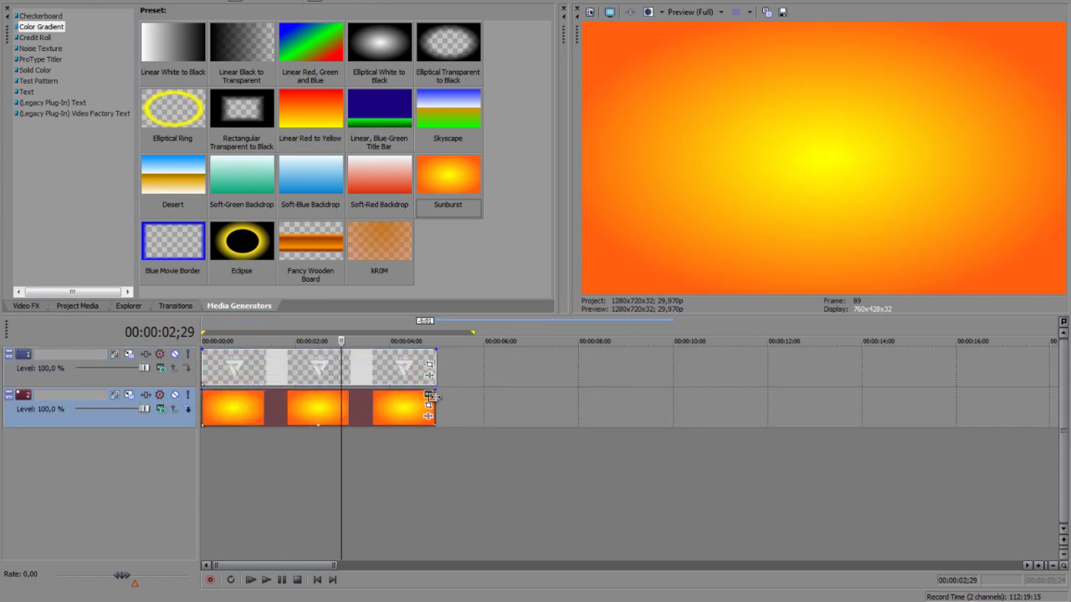
{"action": "left_click", "coordinate": [392, 405]}
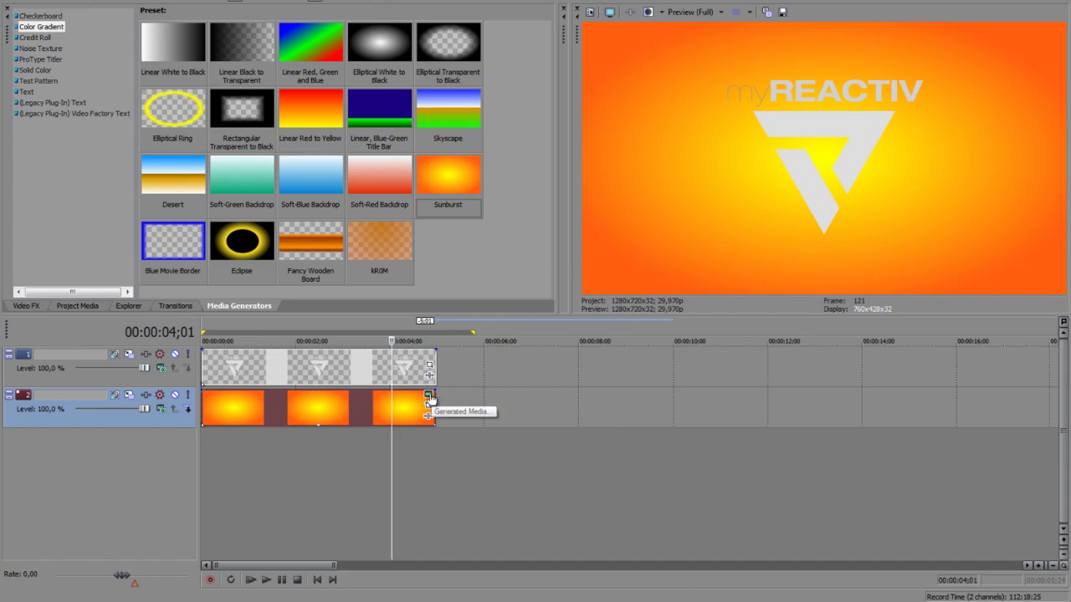
Set gradient control point 1 to black and control point 2 to dark blue
{"action": "left_click", "coordinate": [428, 395]}
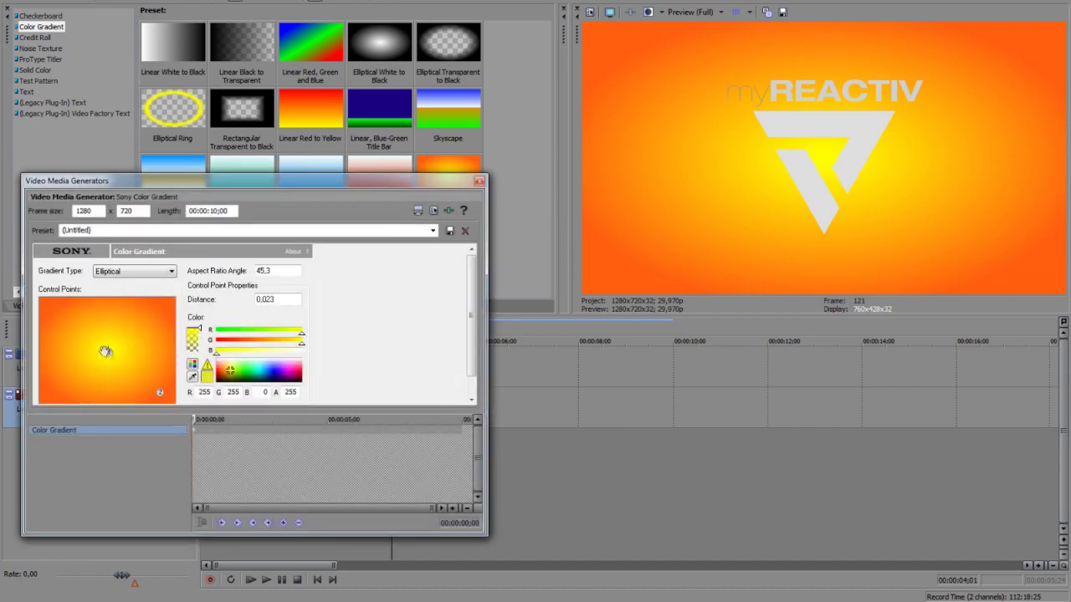
{"action": "left_click_drag", "start_coordinate": [262, 380], "coordinate": [258, 386]}
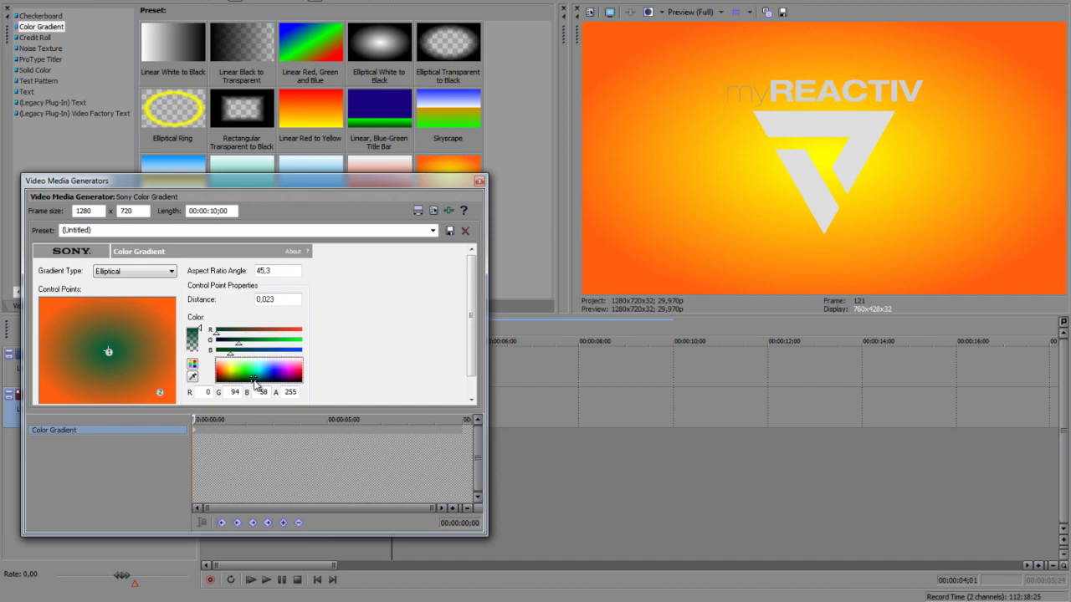
{"action": "left_click", "coordinate": [159, 394]}
{"action": "mouse_move", "coordinate": [261, 384]}
{"action": "left_mouse_down"}
{"action": "mouse_move", "coordinate": [222, 382]}
{"action": "mouse_move", "coordinate": [272, 383]}
{"action": "mouse_move", "coordinate": [264, 385]}
{"action": "left_mouse_up"}
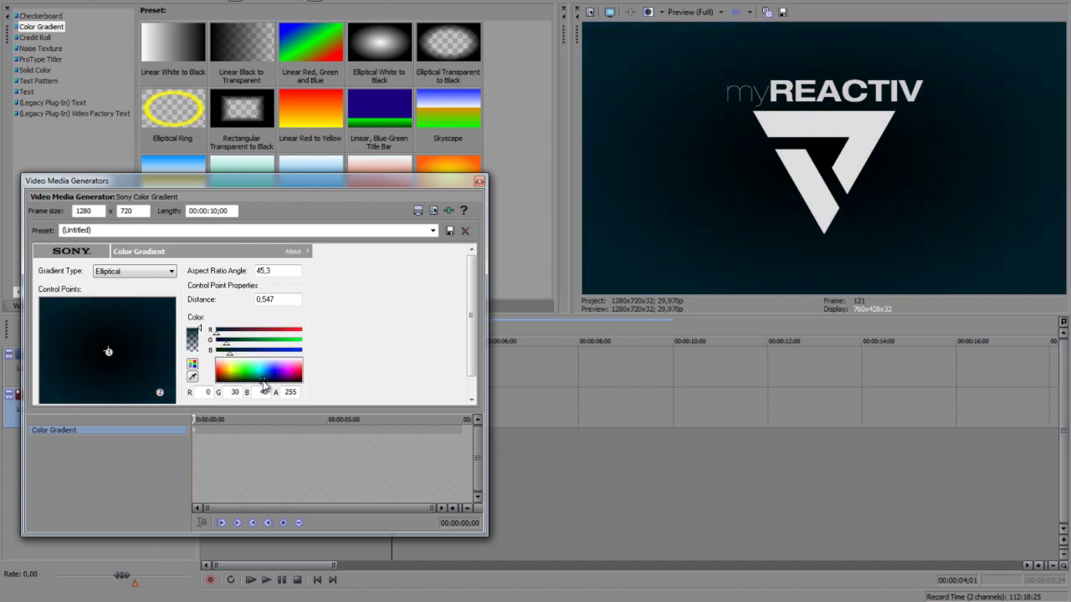
{"action": "left_click", "coordinate": [478, 182]}
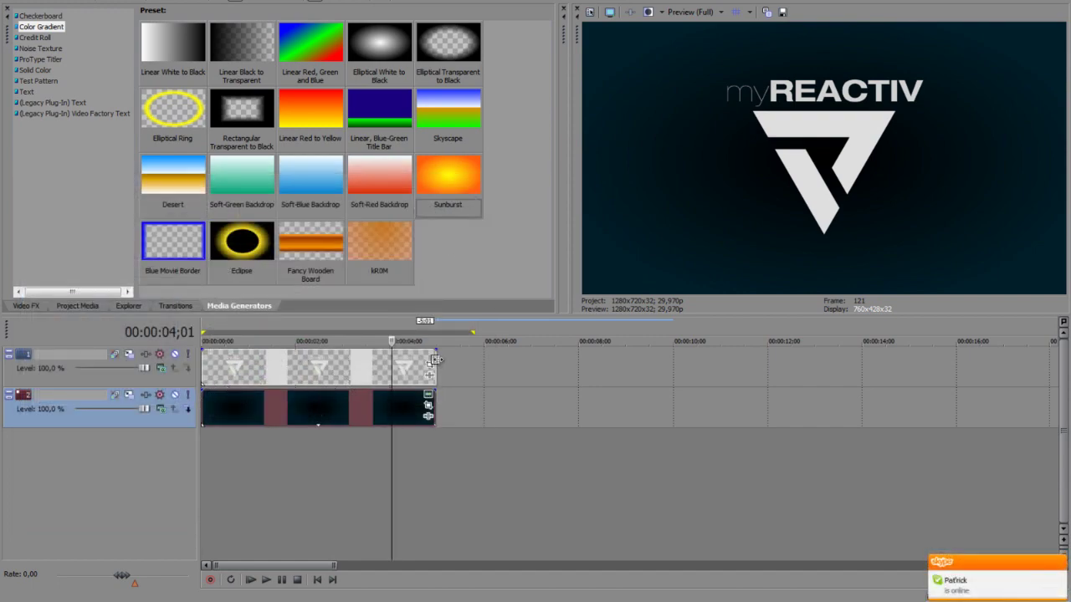
Extend the logo and gradient clips to about 8 seconds and fade both in over 3 seconds
{"action": "left_click_drag", "start_coordinate": [434, 359], "coordinate": [576, 368]}
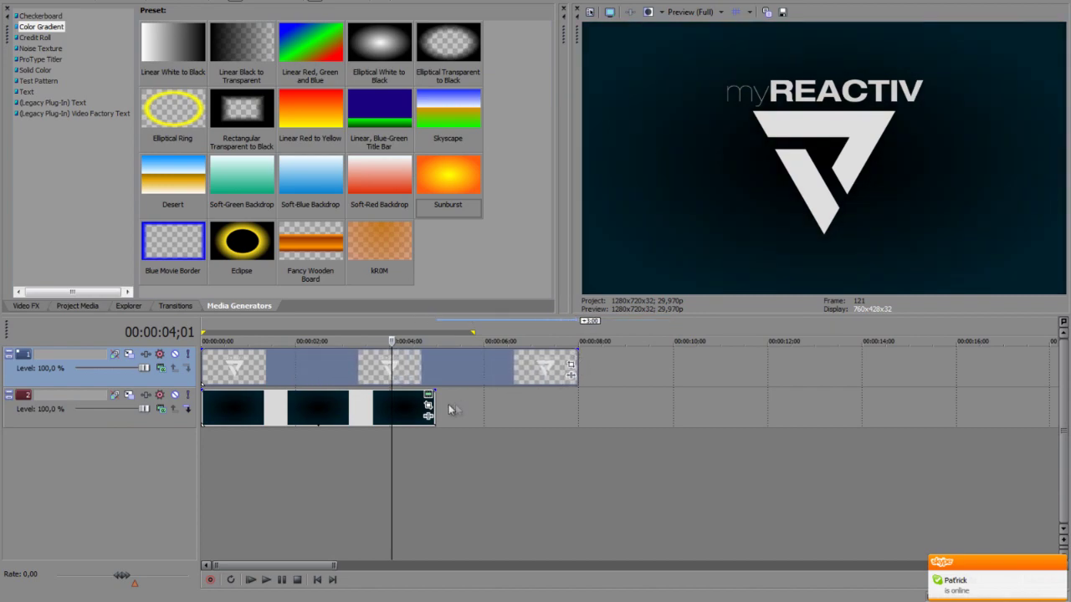
{"action": "left_click_drag", "start_coordinate": [434, 407], "coordinate": [575, 407]}
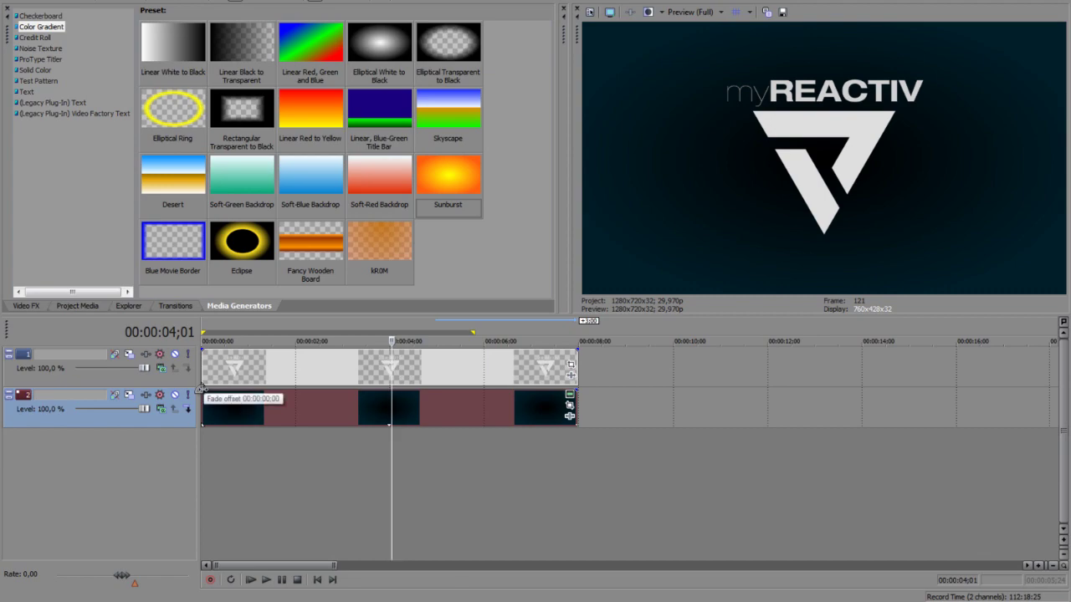
{"action": "left_click", "coordinate": [368, 370]}
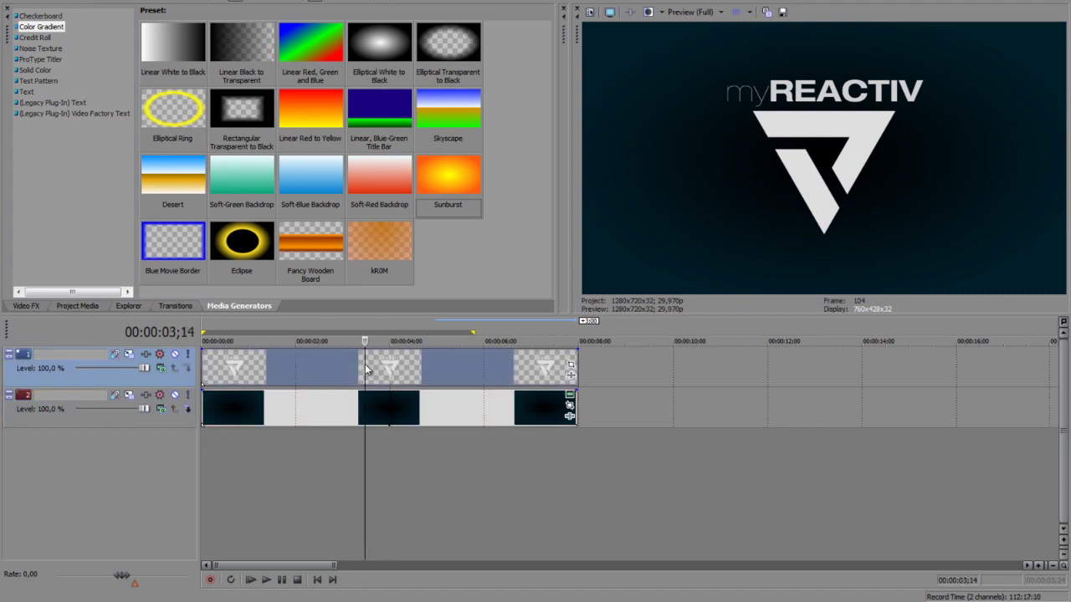
{"action": "scroll", "coordinate": [393, 377], "scroll_direction": "up", "scroll_amount": 2}
{"action": "left_click", "coordinate": [482, 371]}
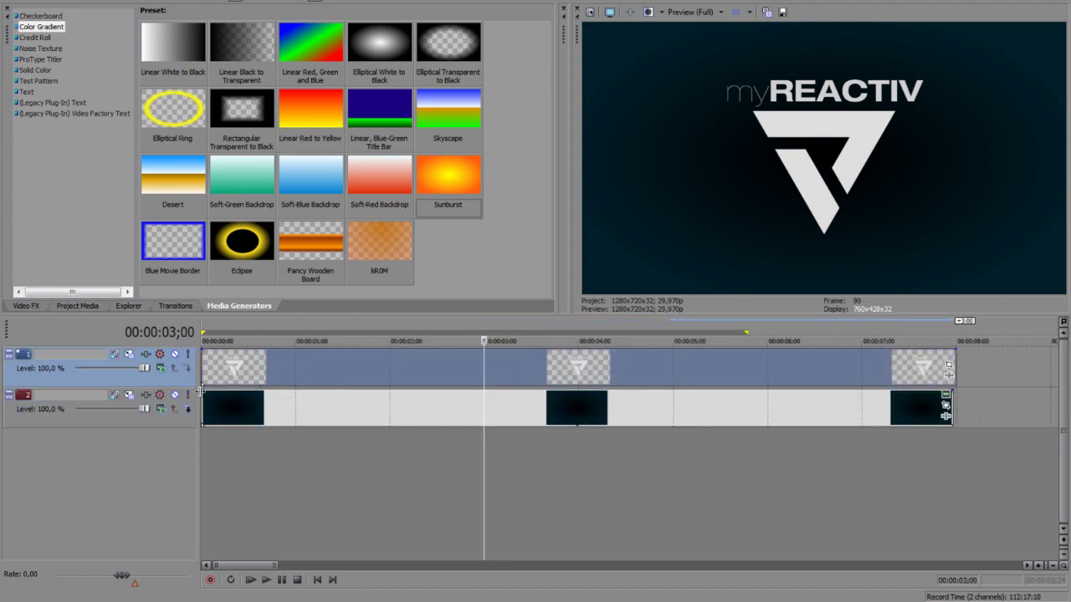
{"action": "left_click", "coordinate": [203, 393]}
{"action": "left_click_drag", "start_coordinate": [202, 390], "coordinate": [488, 425]}
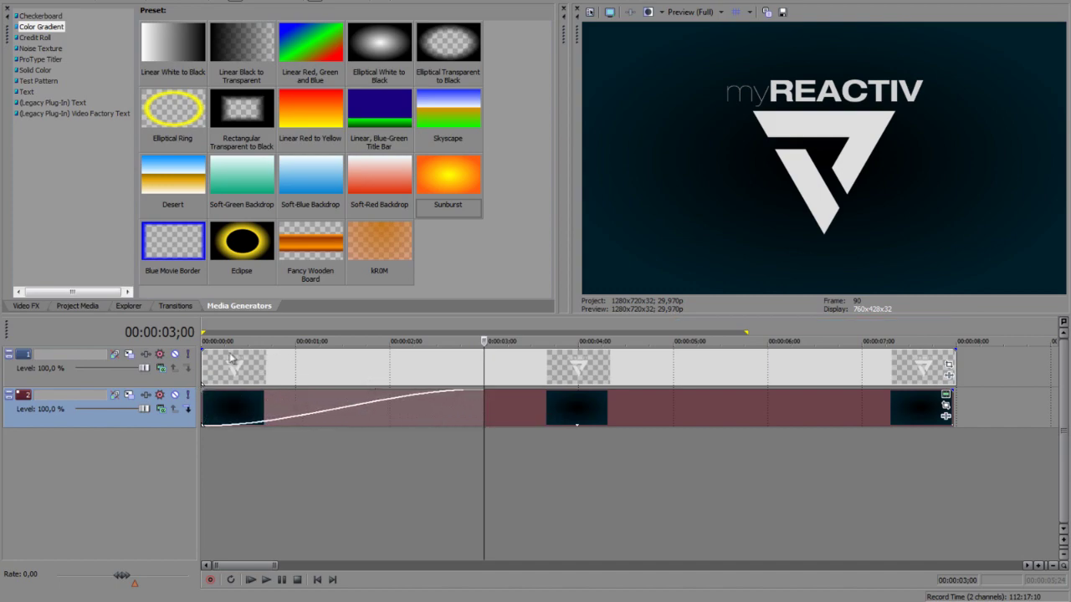
{"action": "left_click_drag", "start_coordinate": [200, 351], "coordinate": [483, 384]}
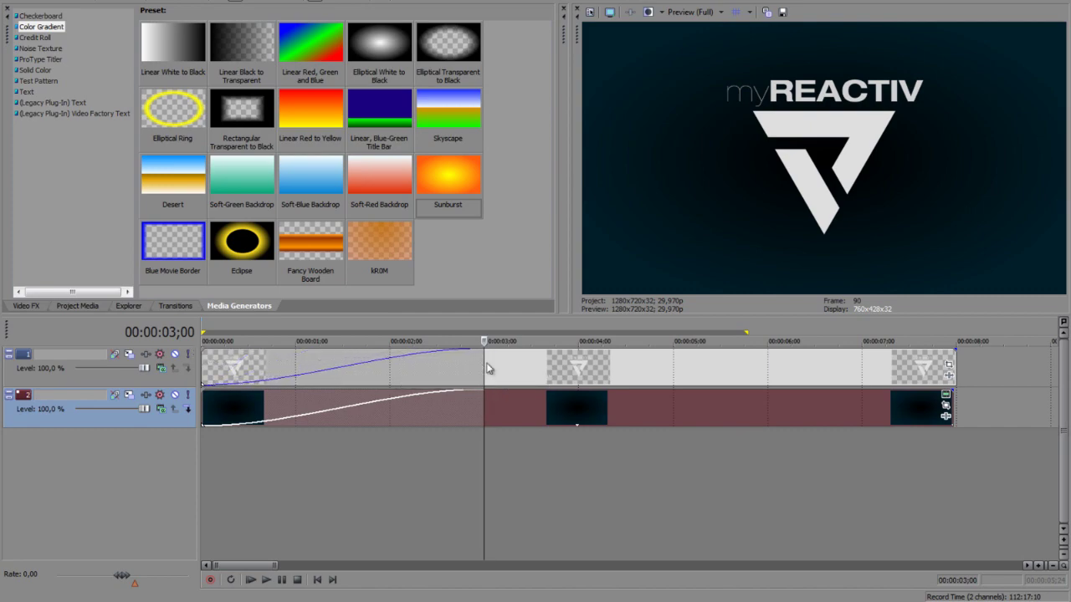
Fade the gradient and logo clips out over their last 2 seconds
{"action": "left_click", "coordinate": [504, 366]}
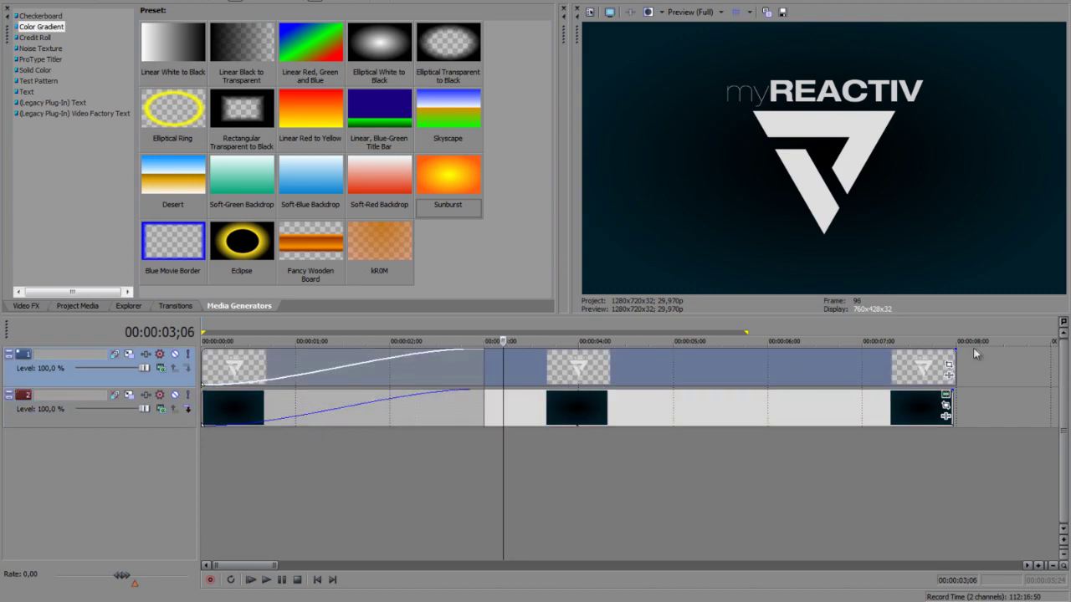
{"action": "left_click", "coordinate": [950, 400]}
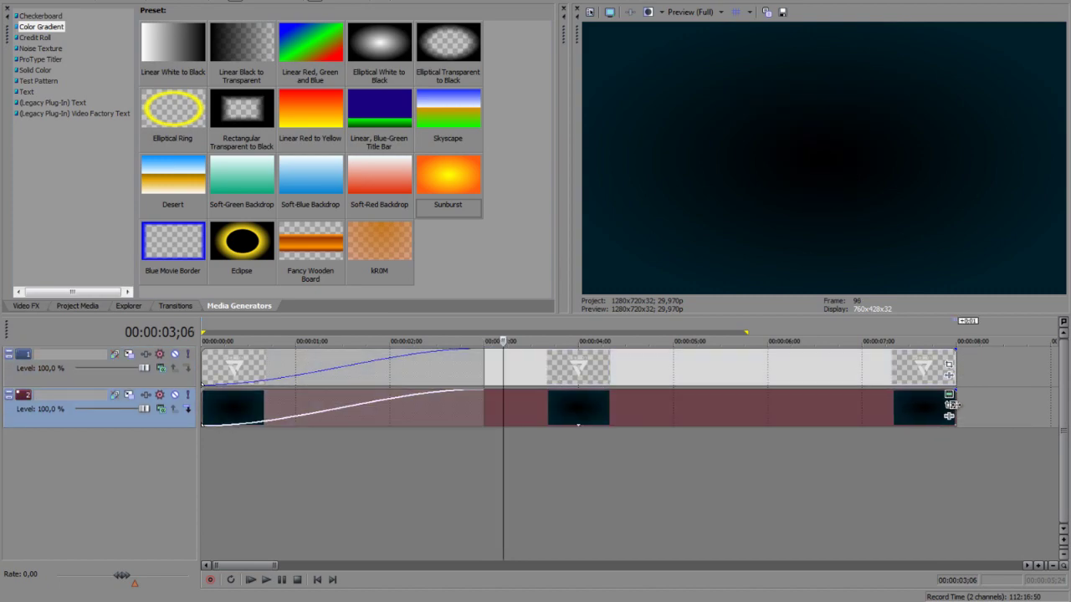
{"action": "left_click_drag", "start_coordinate": [954, 398], "coordinate": [768, 396]}
{"action": "left_click_drag", "start_coordinate": [954, 350], "coordinate": [771, 350]}
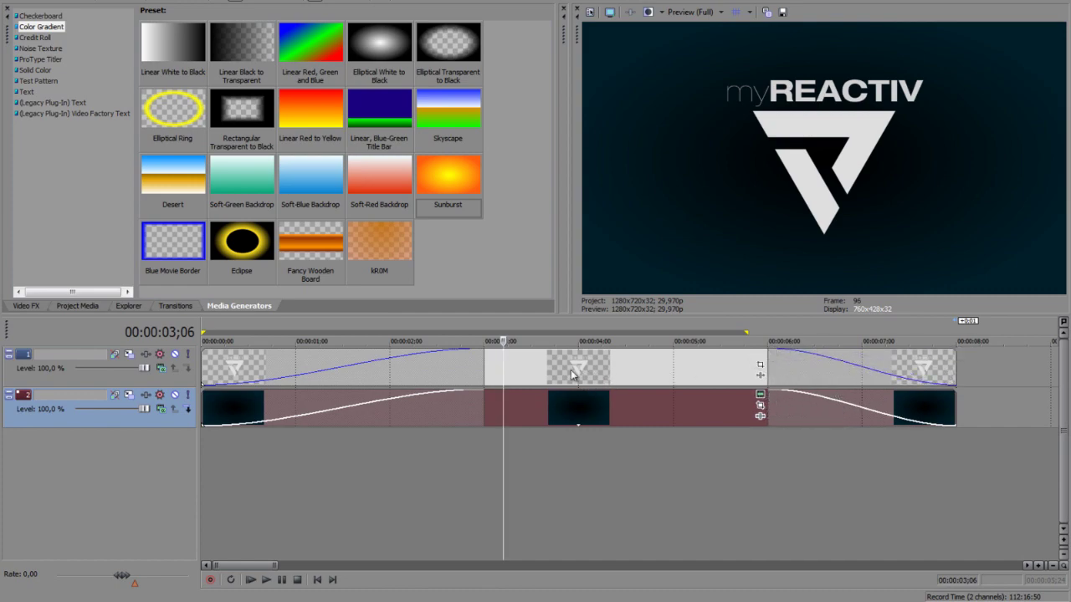
{"action": "left_click", "coordinate": [571, 375]}
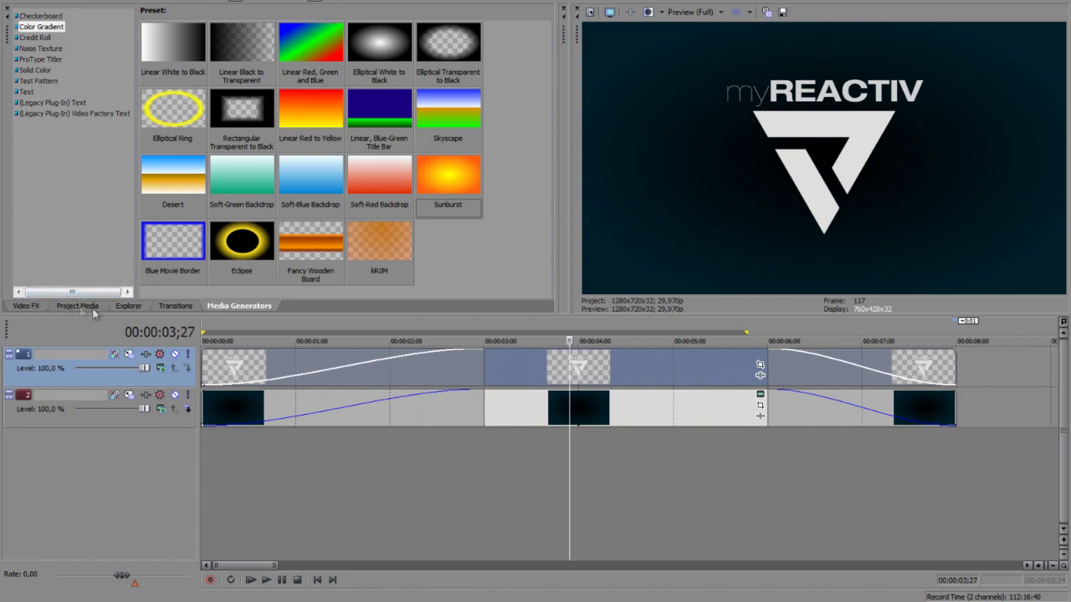
Apply the NewBlue 3D Blow Apart 'Blow Bottom Right' transition to the logo's start and preview it
{"action": "left_click", "coordinate": [177, 306]}
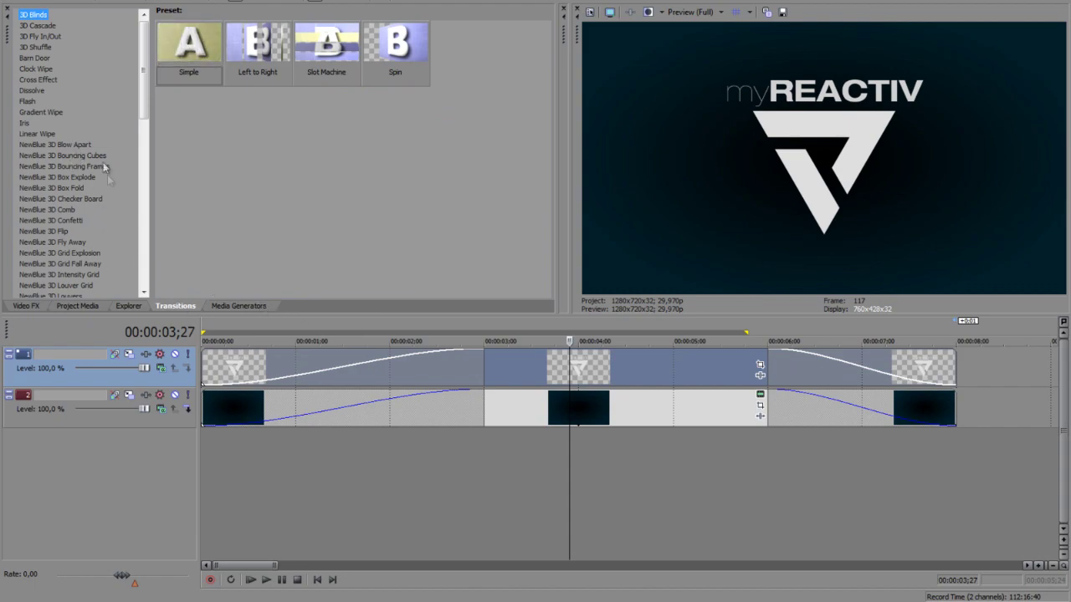
{"action": "left_click", "coordinate": [79, 144]}
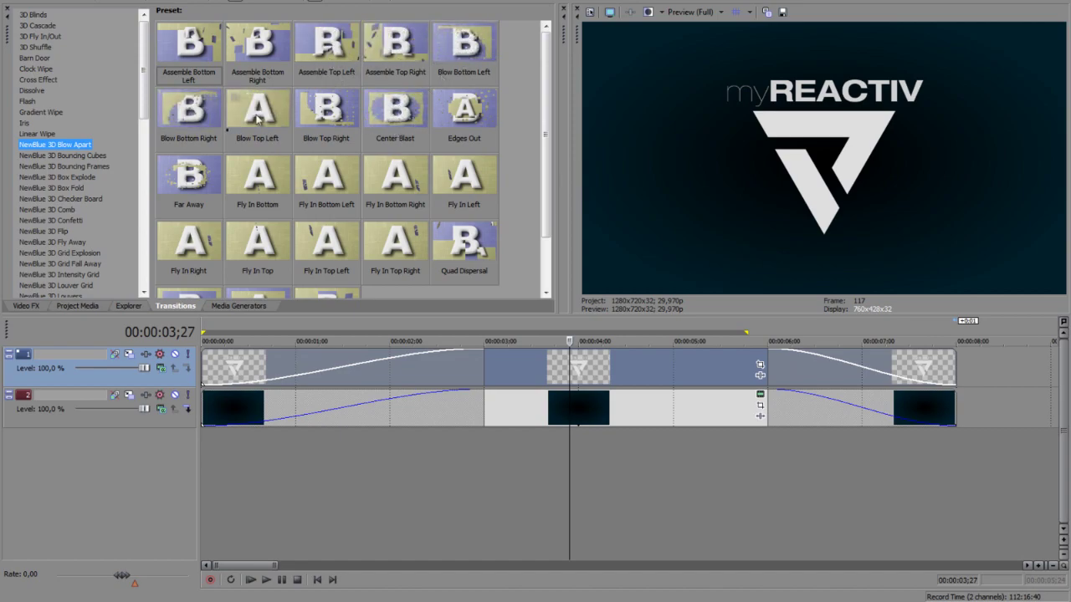
{"action": "left_click_drag", "start_coordinate": [191, 129], "coordinate": [365, 374]}
{"action": "left_click", "coordinate": [577, 339]}
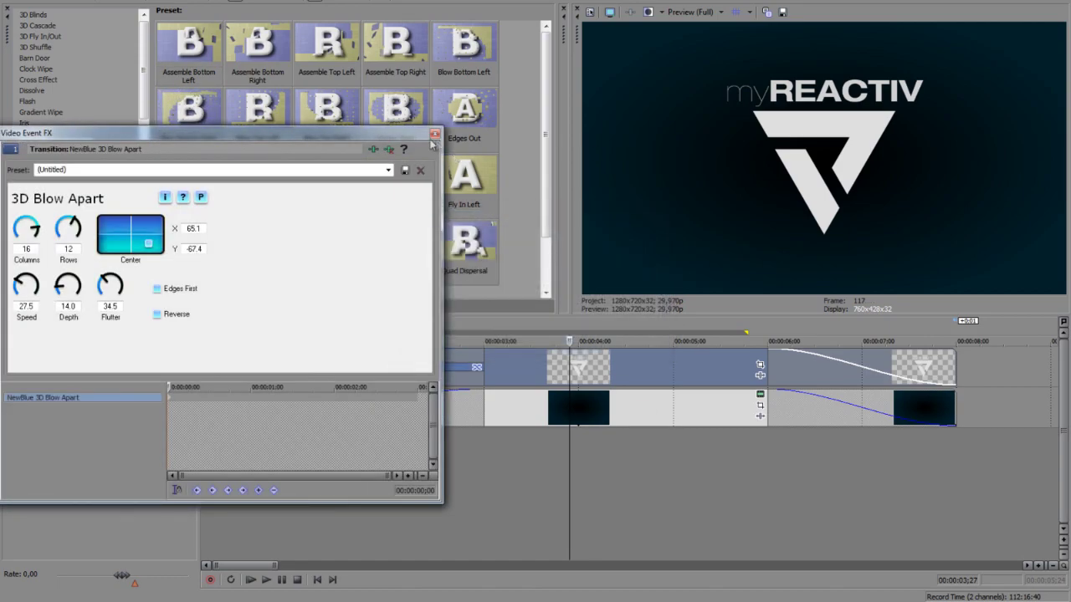
{"action": "left_click", "coordinate": [434, 134]}
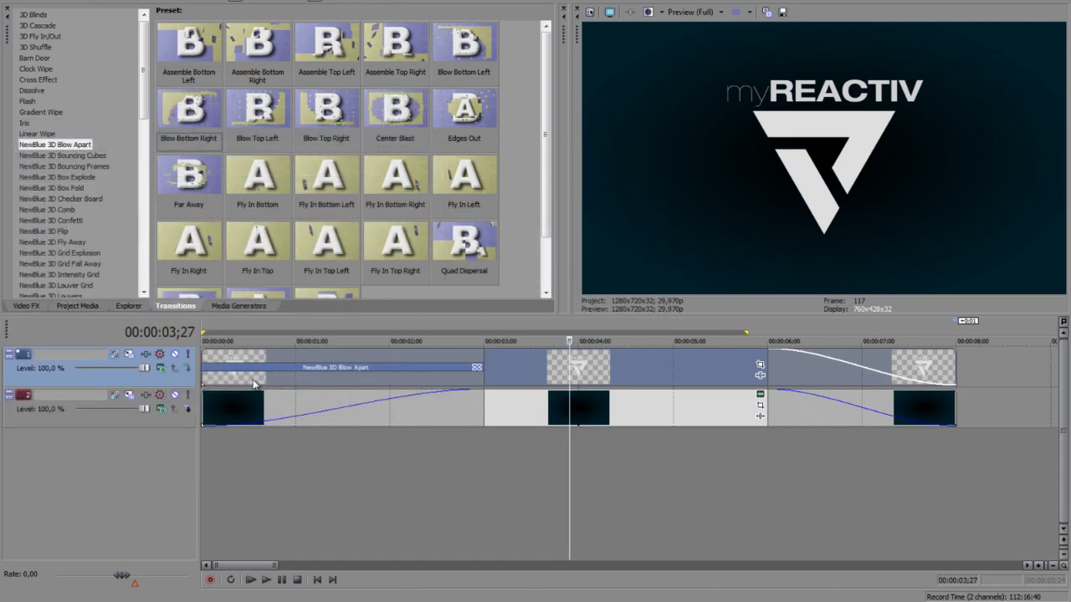
{"action": "left_click", "coordinate": [213, 377]}
{"action": "key", "text": "space"}
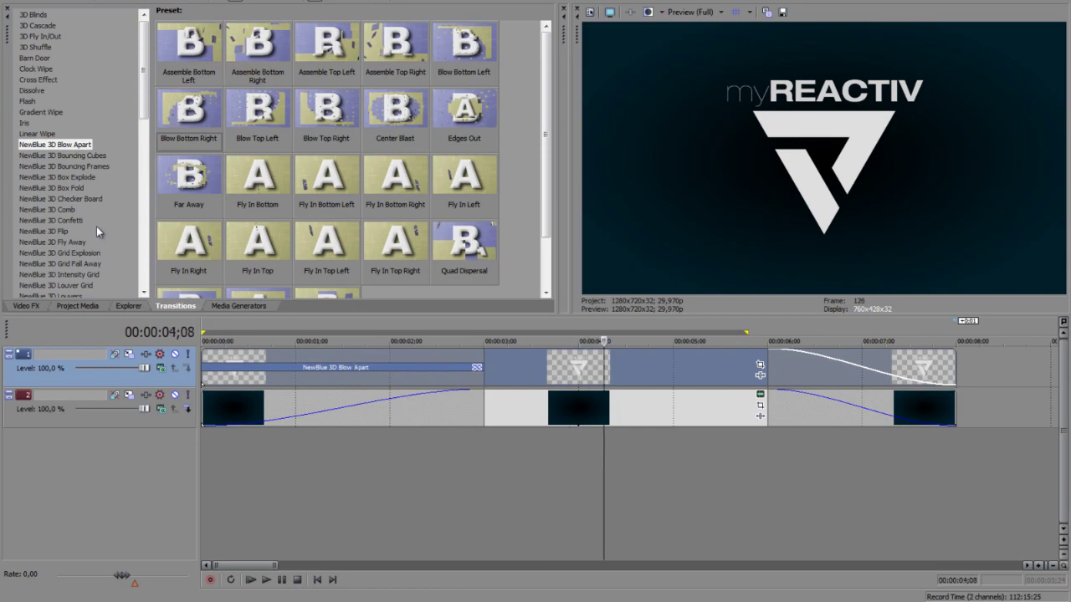
{"action": "scroll", "coordinate": [96, 214], "scroll_direction": "down", "scroll_amount": 3}
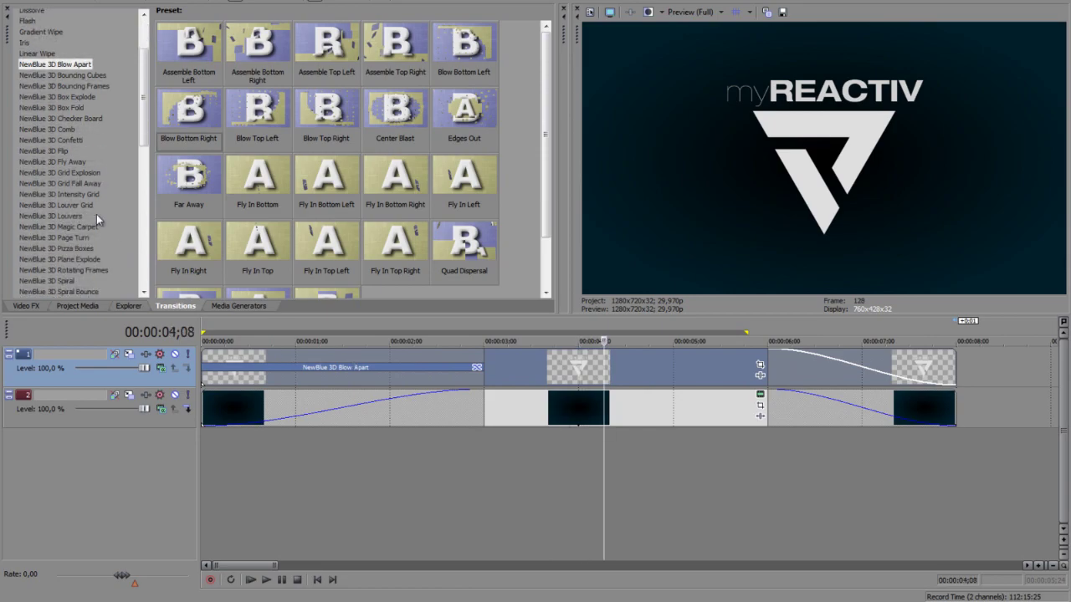
Apply the 3D Intensity Grid 'Tic Tac Toe' preset to track 1's ending fade and preview it
{"action": "left_click", "coordinate": [45, 195]}
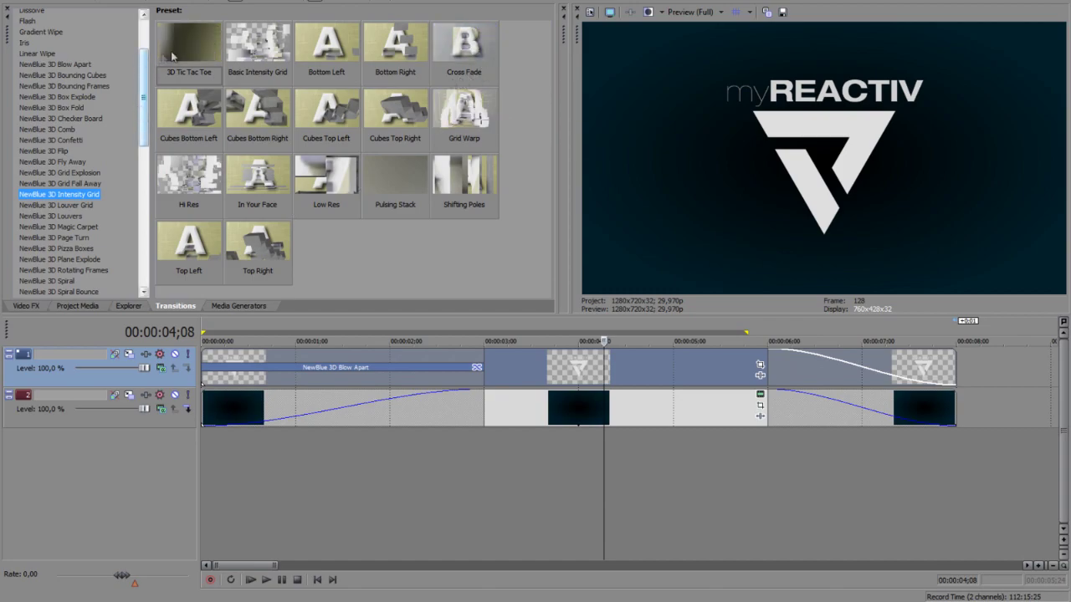
{"action": "left_click_drag", "start_coordinate": [171, 56], "coordinate": [679, 272]}
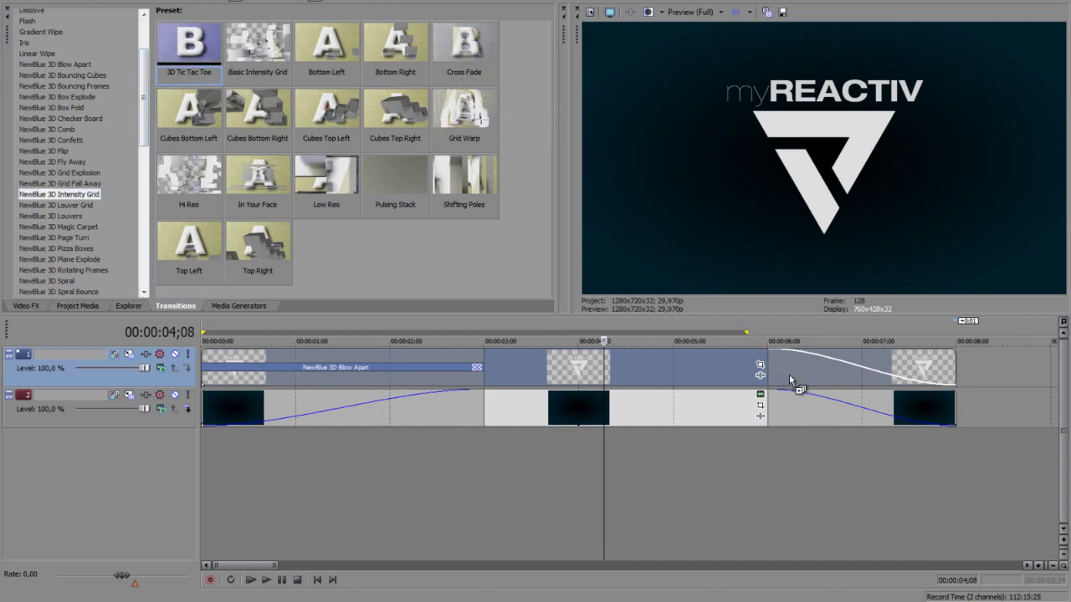
{"action": "left_click_drag", "start_coordinate": [789, 381], "coordinate": [790, 381]}
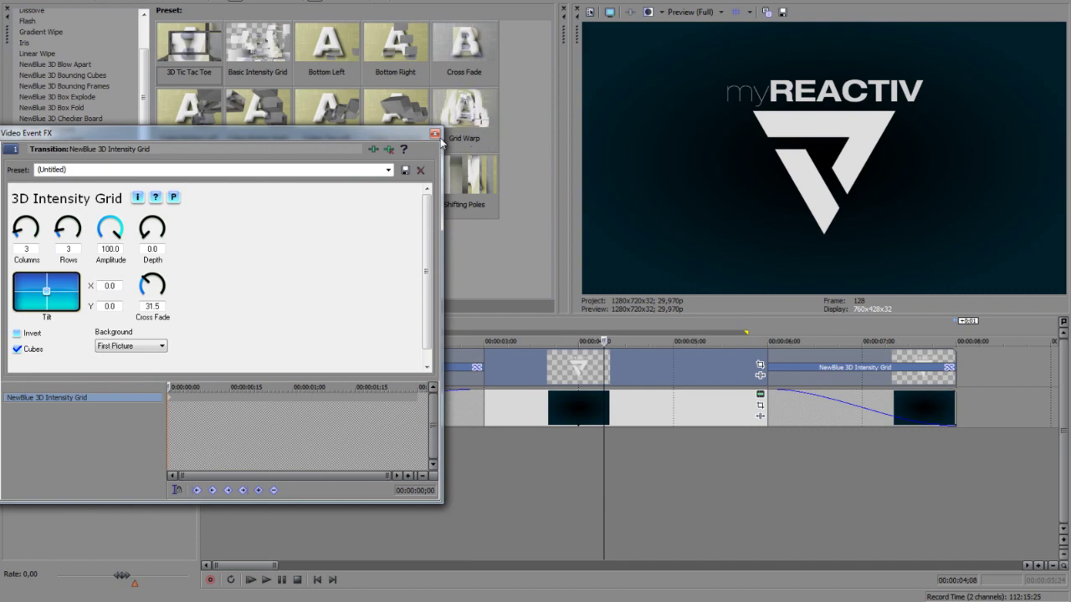
{"action": "left_click", "coordinate": [434, 134]}
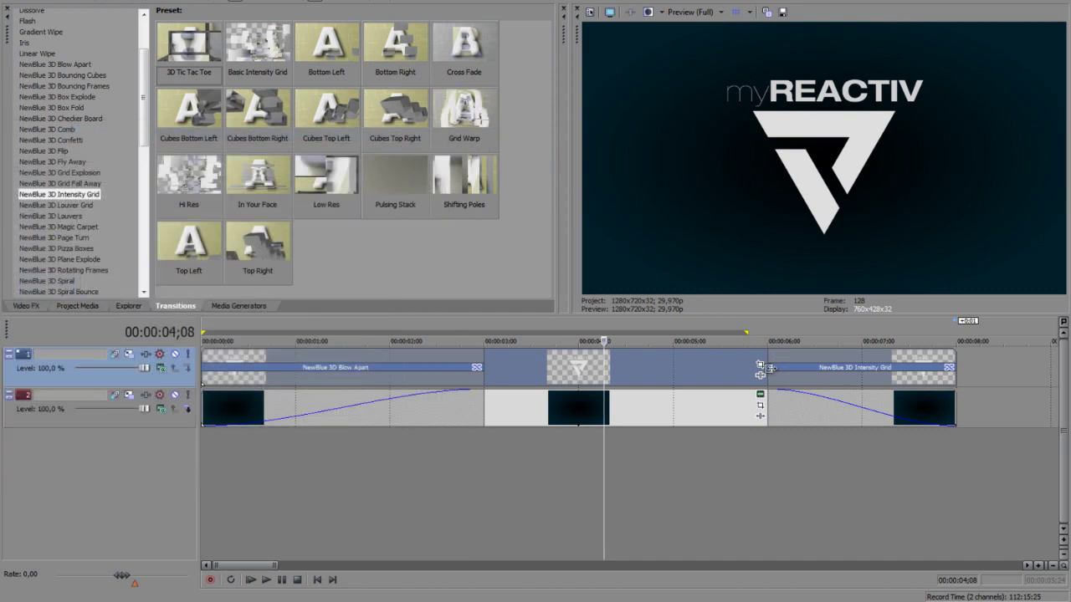
{"action": "left_click", "coordinate": [768, 368]}
{"action": "key", "text": "space"}
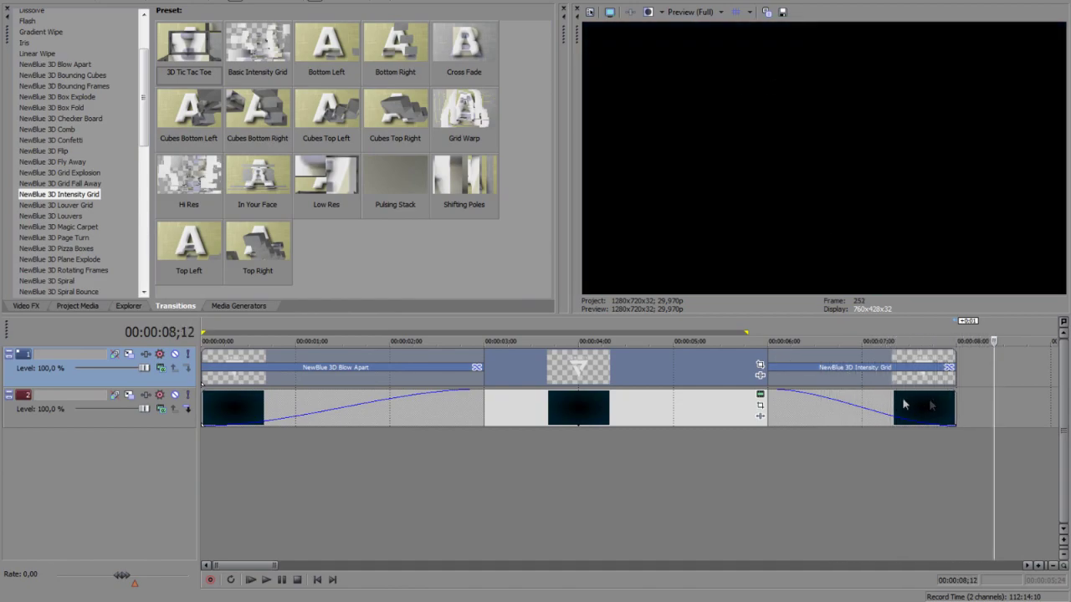
{"action": "key", "text": "space"}
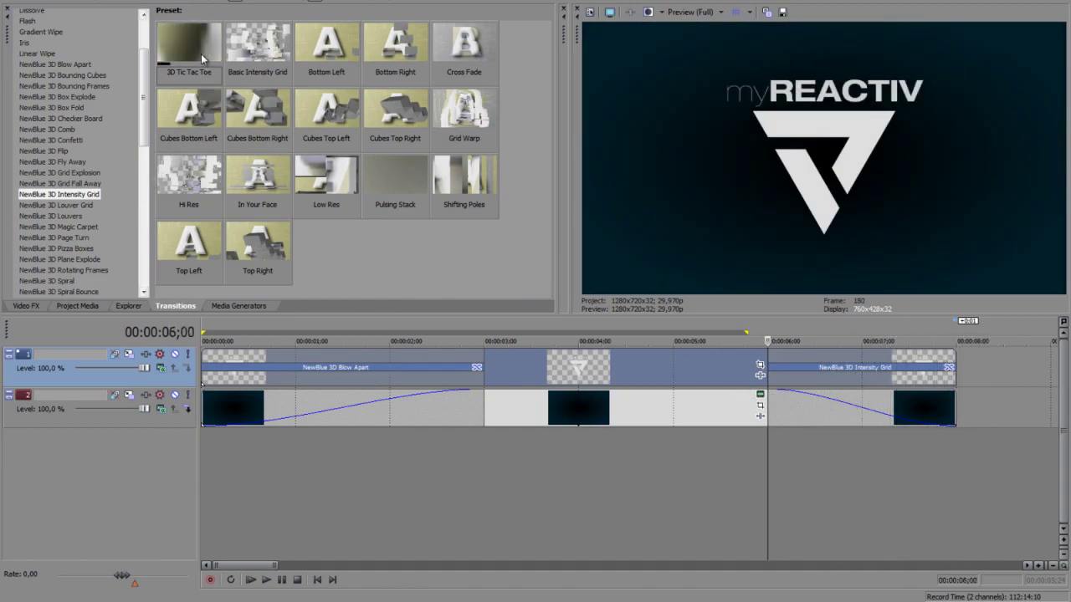
Apply 3D Tic Tac Toe to track 2's ending fade and review the whole intro
{"action": "left_click_drag", "start_coordinate": [200, 54], "coordinate": [793, 412]}
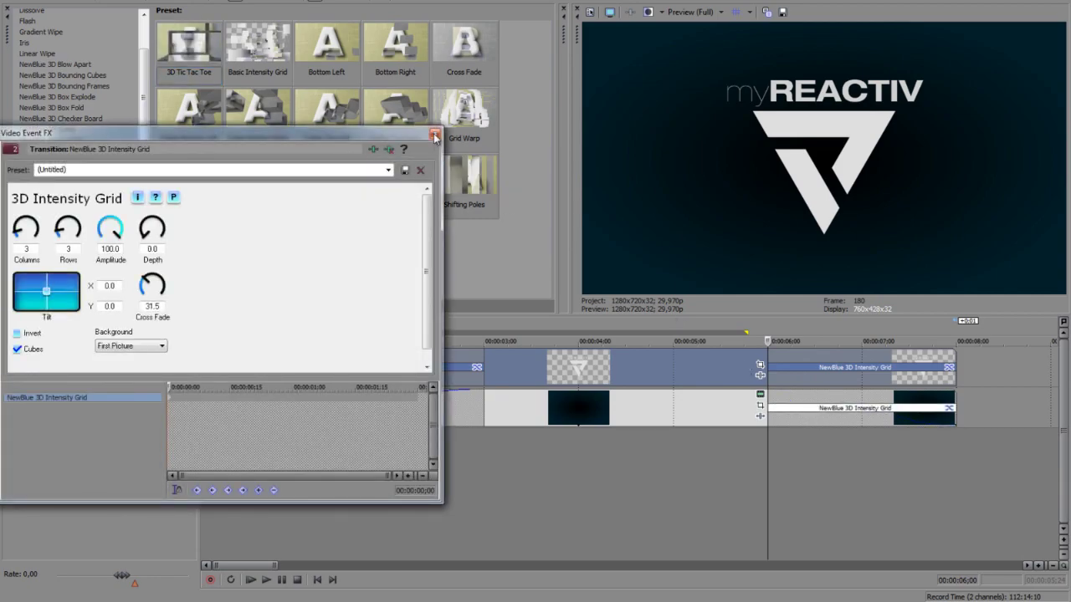
{"action": "left_click", "coordinate": [434, 136]}
{"action": "key", "text": "space"}
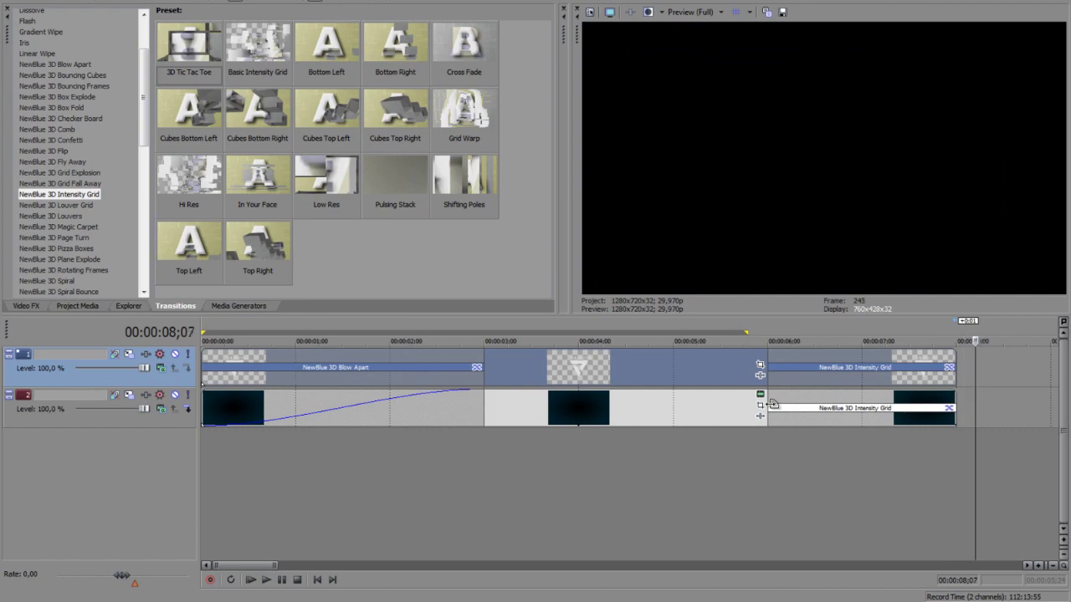
{"action": "key", "text": "j"}
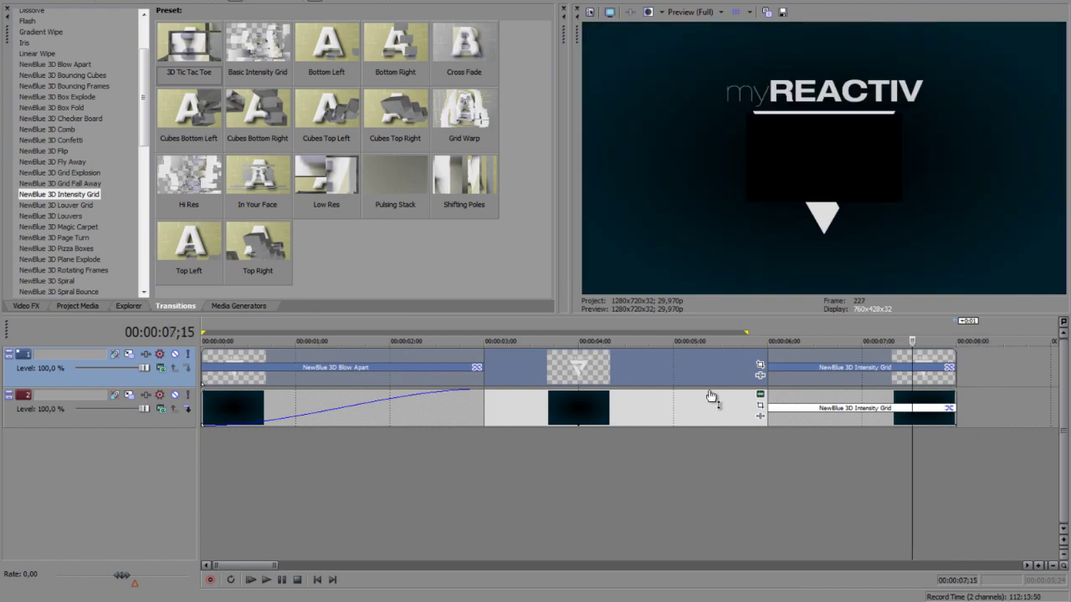
{"action": "left_click", "coordinate": [393, 407]}
{"action": "key", "text": "j"}
{"action": "key", "text": "l"}
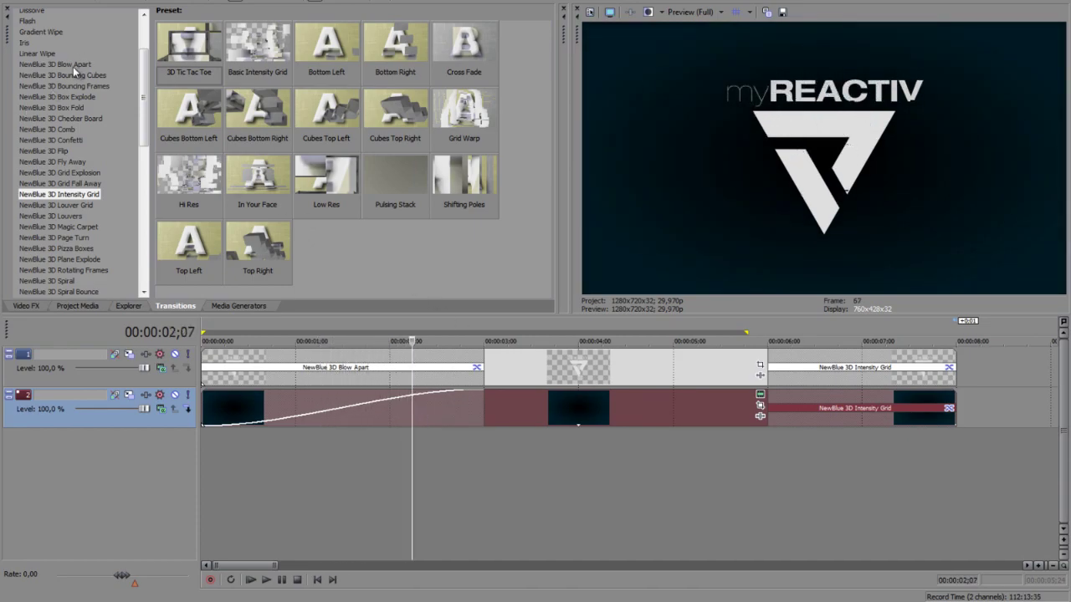
{"action": "left_click", "coordinate": [532, 384]}
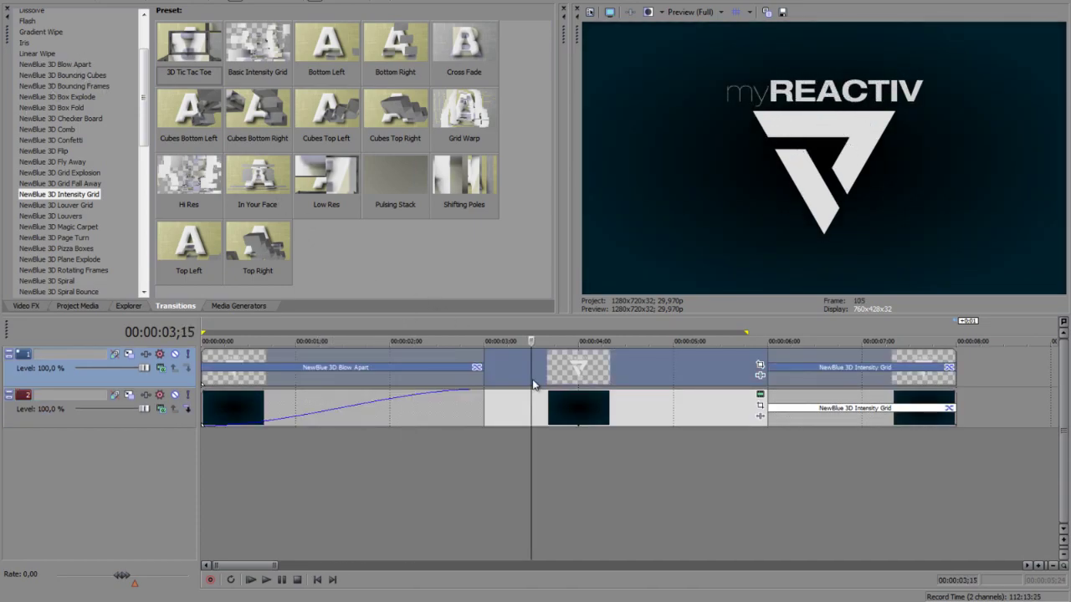
{"action": "left_click", "coordinate": [594, 375]}
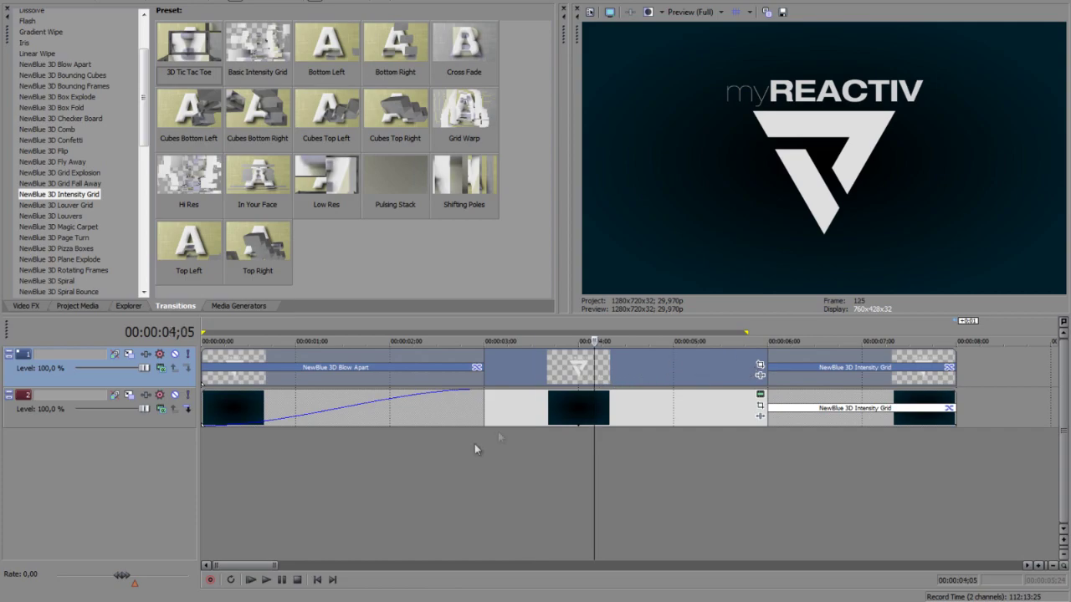
Search iTunes for 'venom' and drag the Venom remix song onto the timeline
{"action": "key", "text": "super"}
{"action": "left_click", "coordinate": [50, 373]}
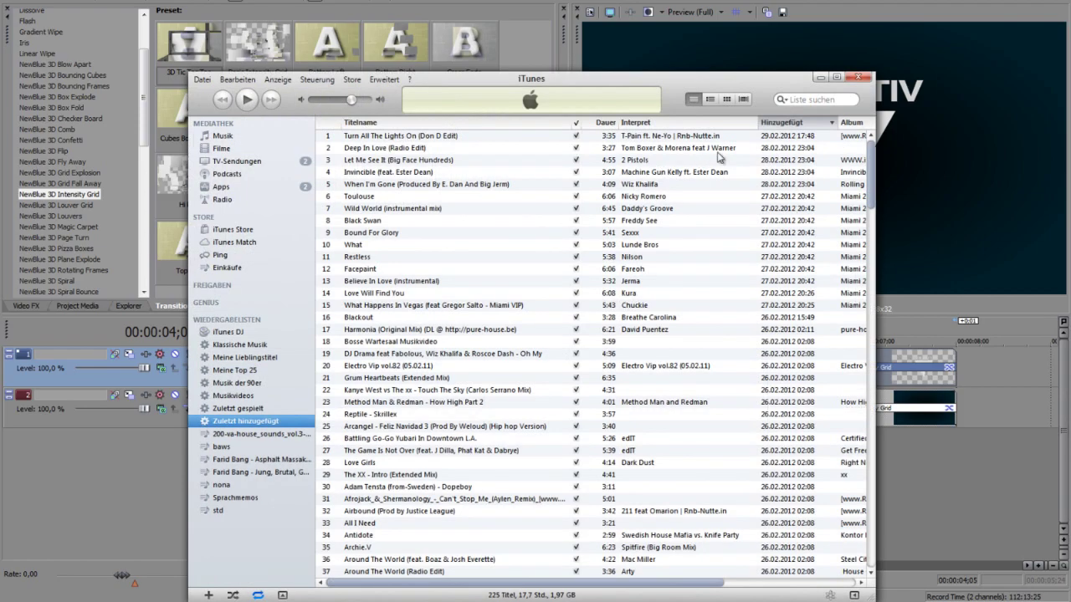
{"action": "left_click", "coordinate": [803, 97]}
{"action": "type", "text": "venom"}
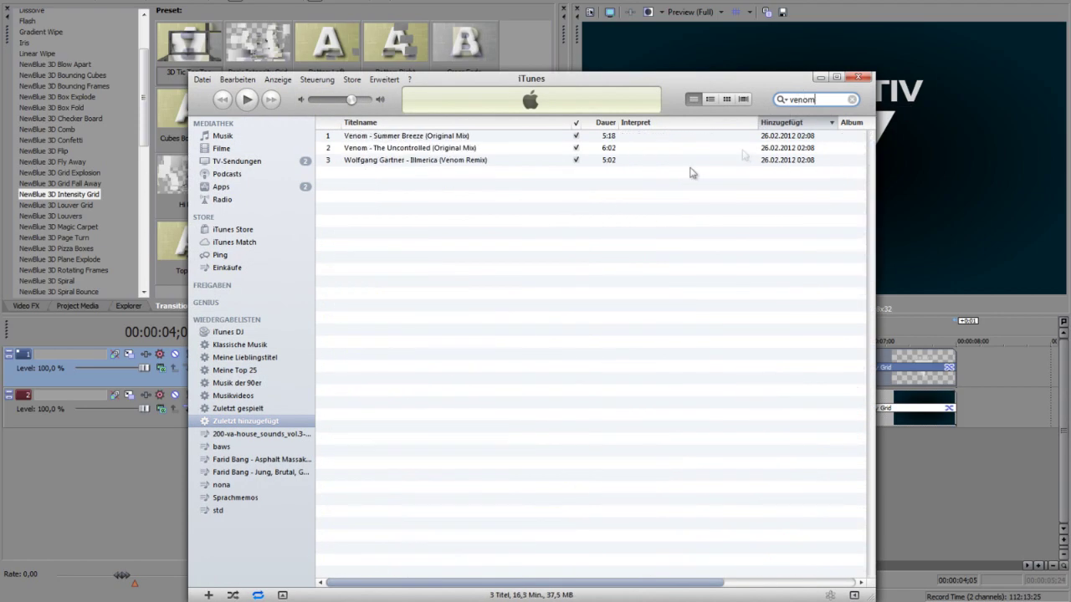
{"action": "left_click_drag", "start_coordinate": [422, 165], "coordinate": [241, 476]}
Add the Venom song as a new audio track, undoing a trial trim of its start
{"action": "left_click_drag", "start_coordinate": [182, 453], "coordinate": [209, 450]}
{"action": "scroll", "coordinate": [626, 462], "scroll_direction": "down", "scroll_amount": 5}
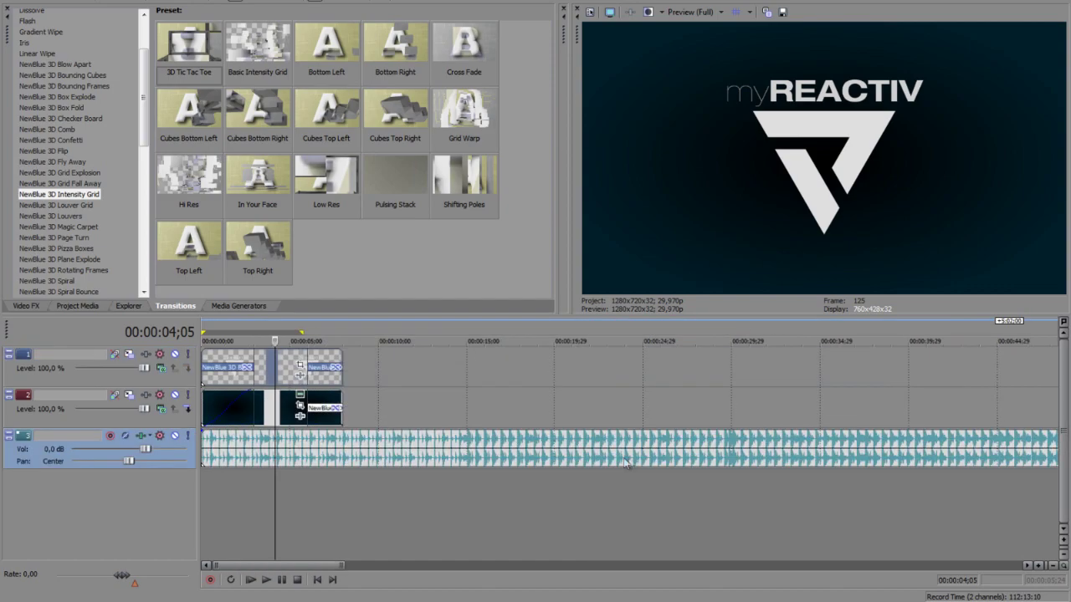
{"action": "left_click", "coordinate": [436, 454]}
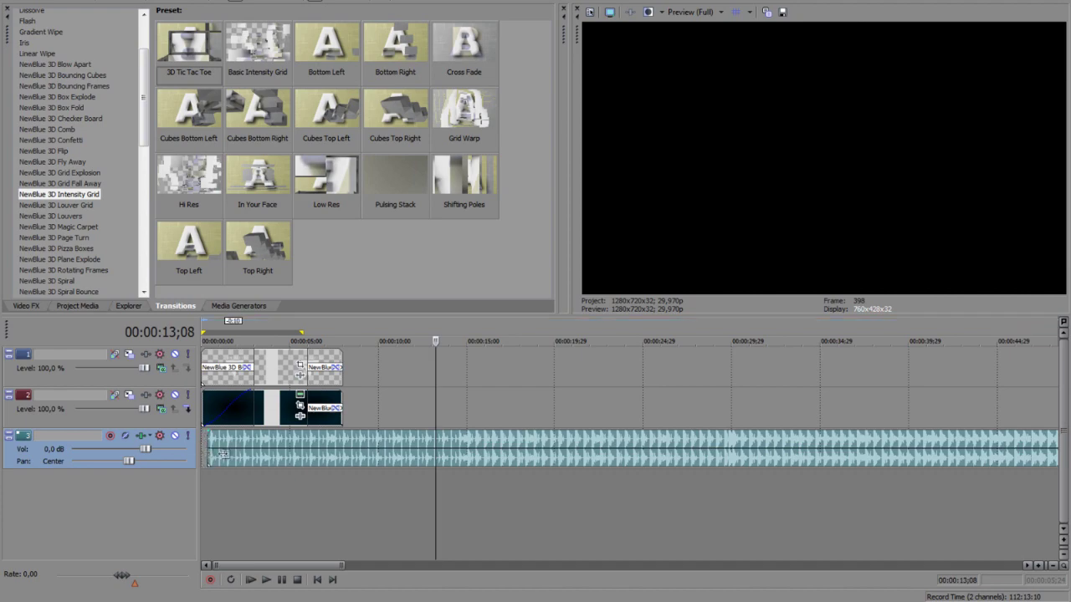
{"action": "left_click_drag", "start_coordinate": [201, 452], "coordinate": [558, 452]}
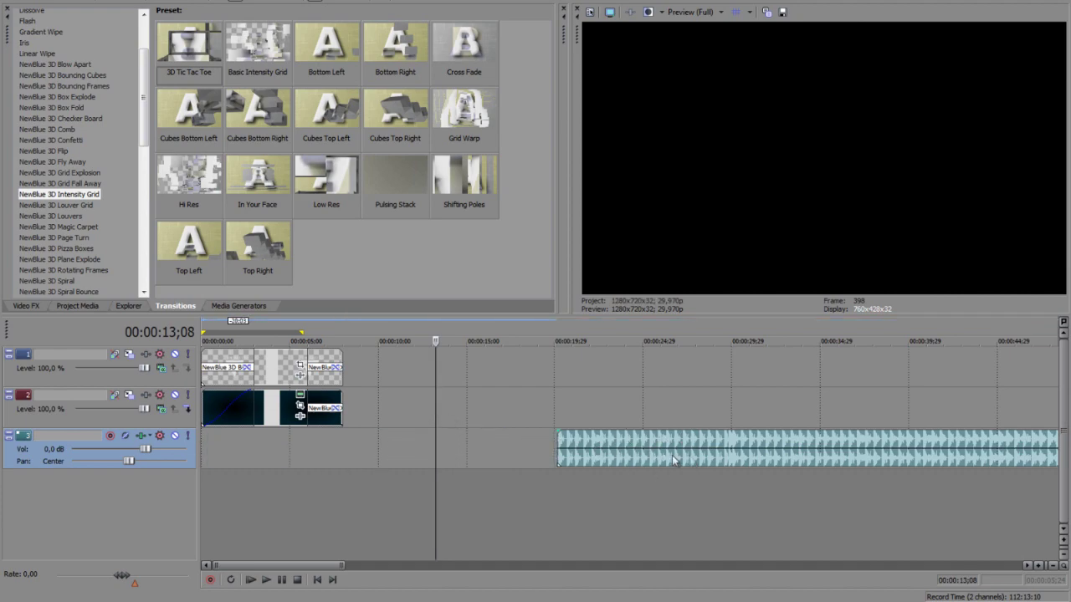
{"action": "key", "text": "ctrl+z"}
Play the intro with the music from around 7 seconds
{"action": "left_click", "coordinate": [360, 456]}
{"action": "left_click", "coordinate": [325, 456]}
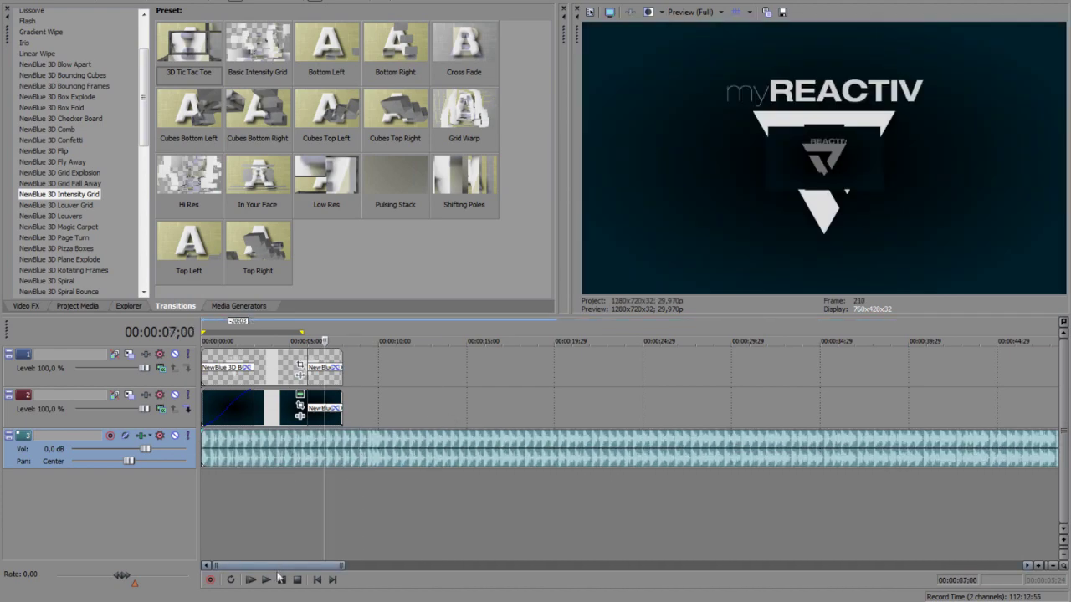
{"action": "left_click", "coordinate": [265, 580]}
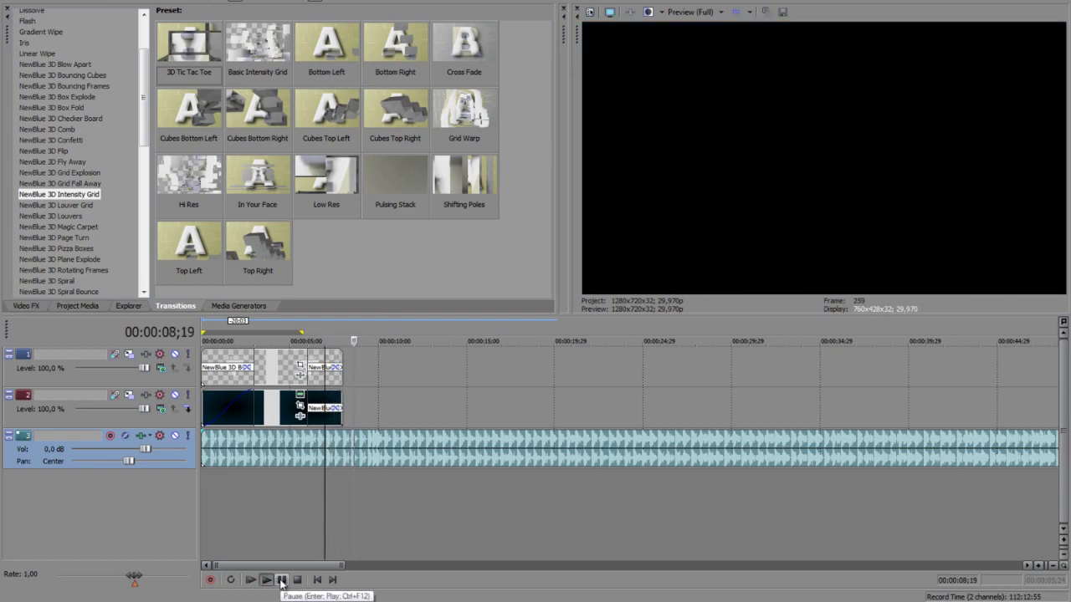
{"action": "left_click", "coordinate": [281, 582]}
Audition the song around 1:05, 1:23, 1:47 and 1:54, stopping near 1:58
{"action": "scroll", "coordinate": [467, 484], "scroll_direction": "down", "scroll_amount": 6}
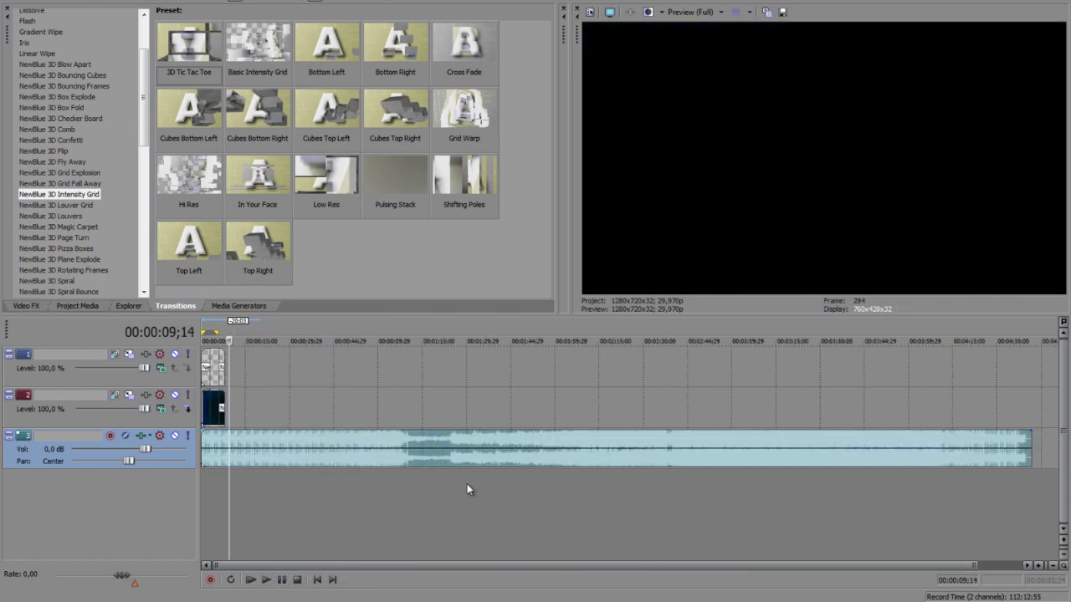
{"action": "left_click", "coordinate": [397, 449]}
{"action": "left_click", "coordinate": [281, 580]}
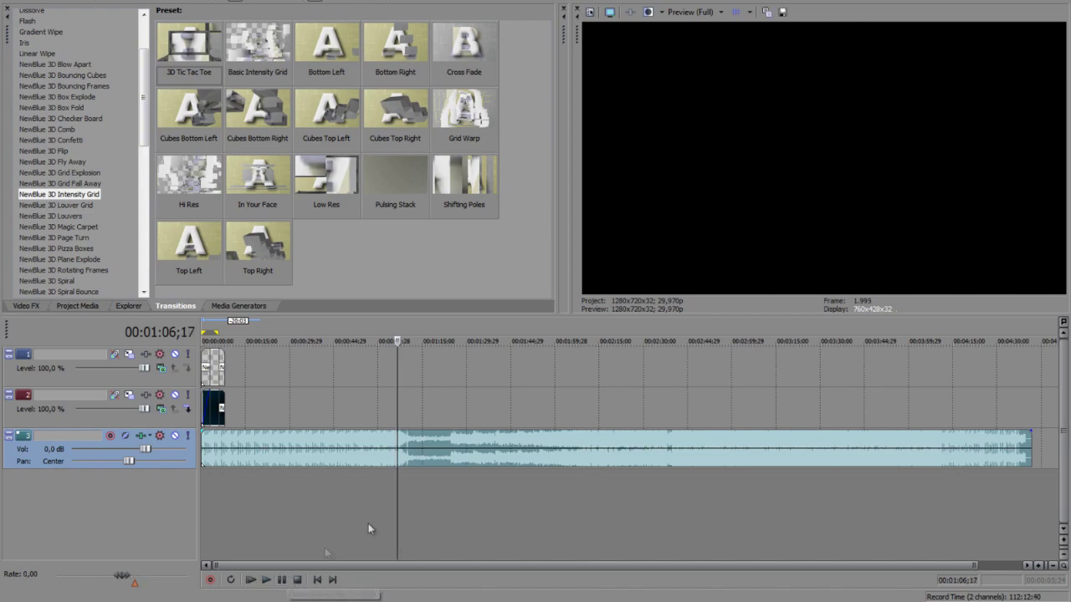
{"action": "left_click", "coordinate": [447, 452]}
{"action": "left_click", "coordinate": [282, 580]}
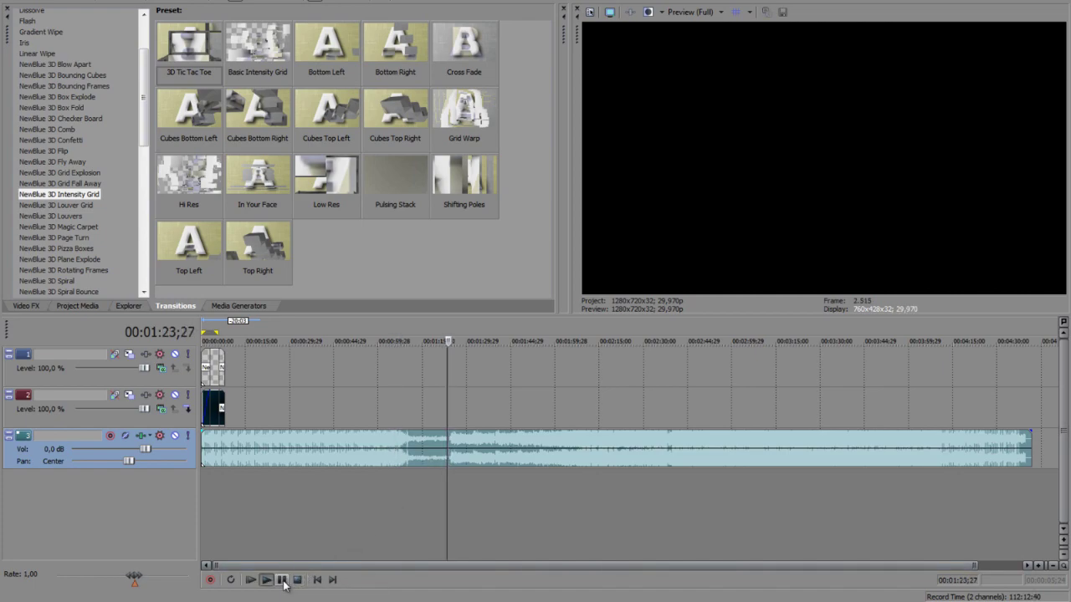
{"action": "scroll", "coordinate": [566, 485], "scroll_direction": "up", "scroll_amount": 3}
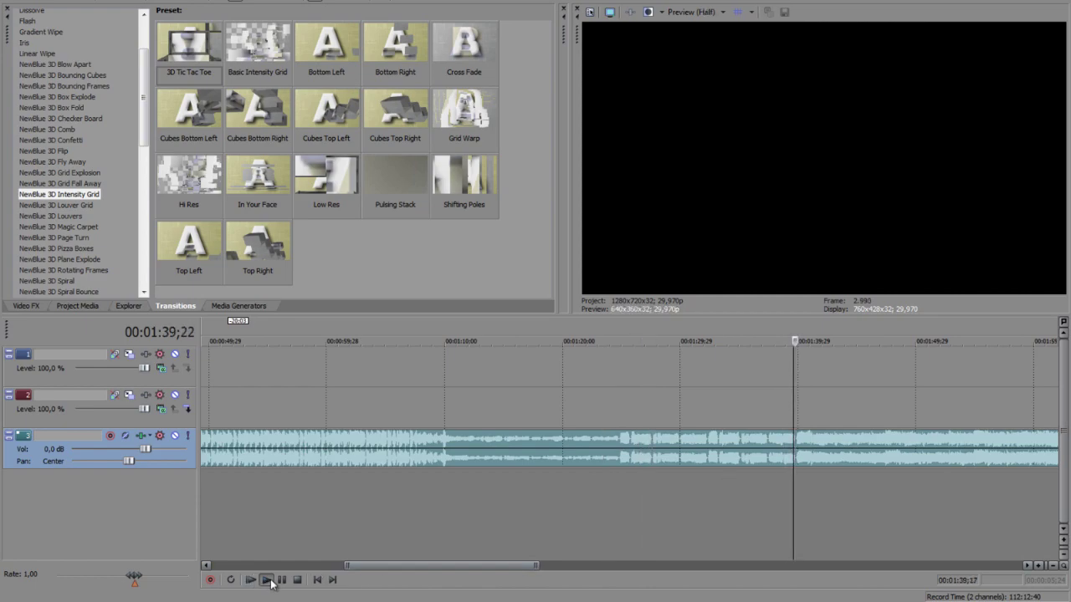
{"action": "left_click", "coordinate": [883, 452]}
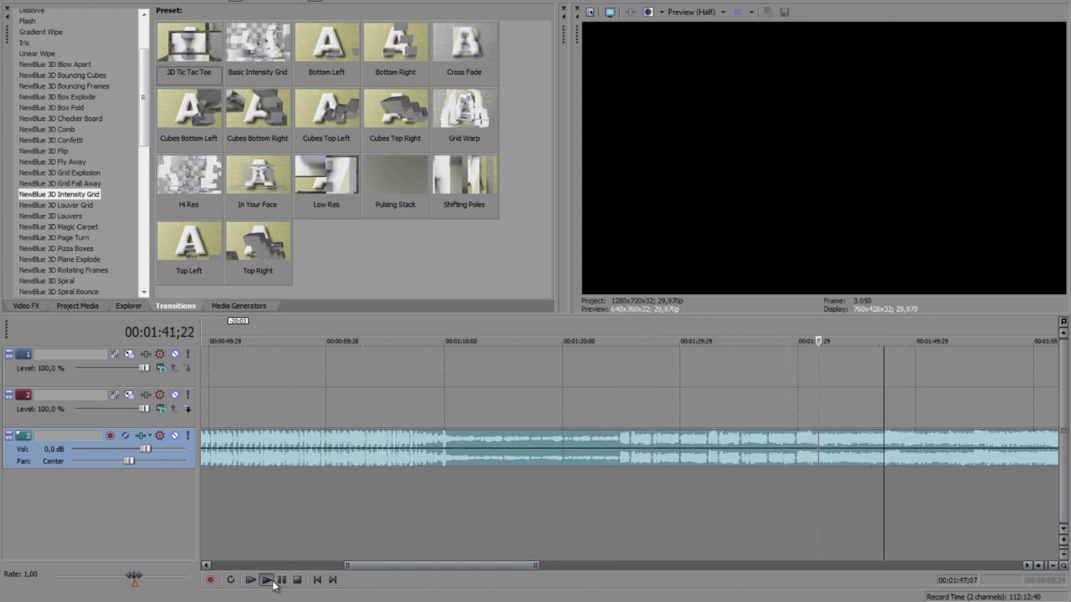
{"action": "left_click", "coordinate": [973, 460]}
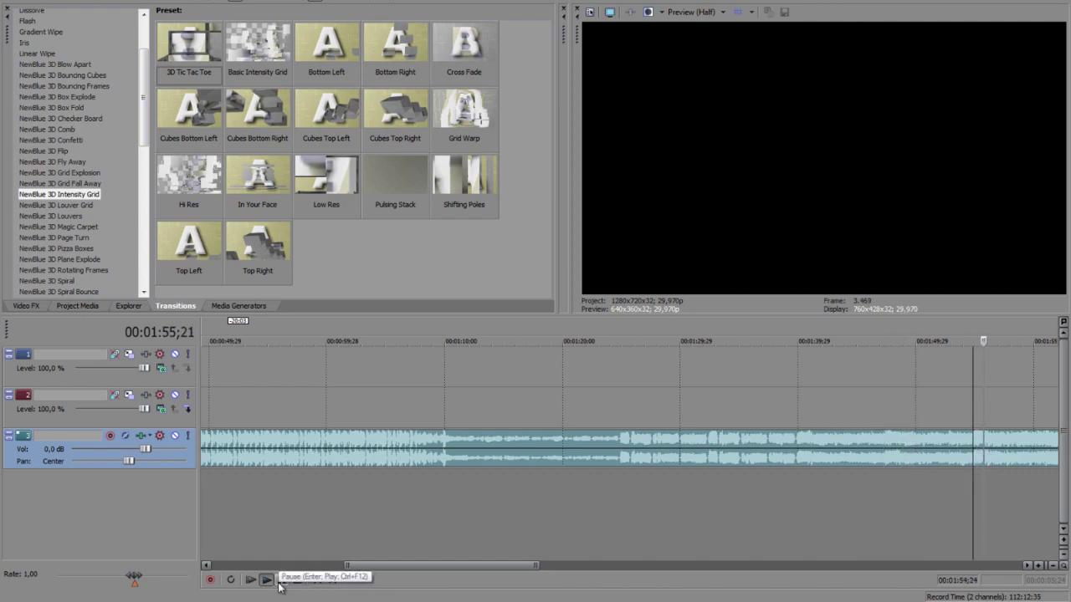
{"action": "scroll", "coordinate": [753, 517], "scroll_direction": "down", "scroll_amount": 3}
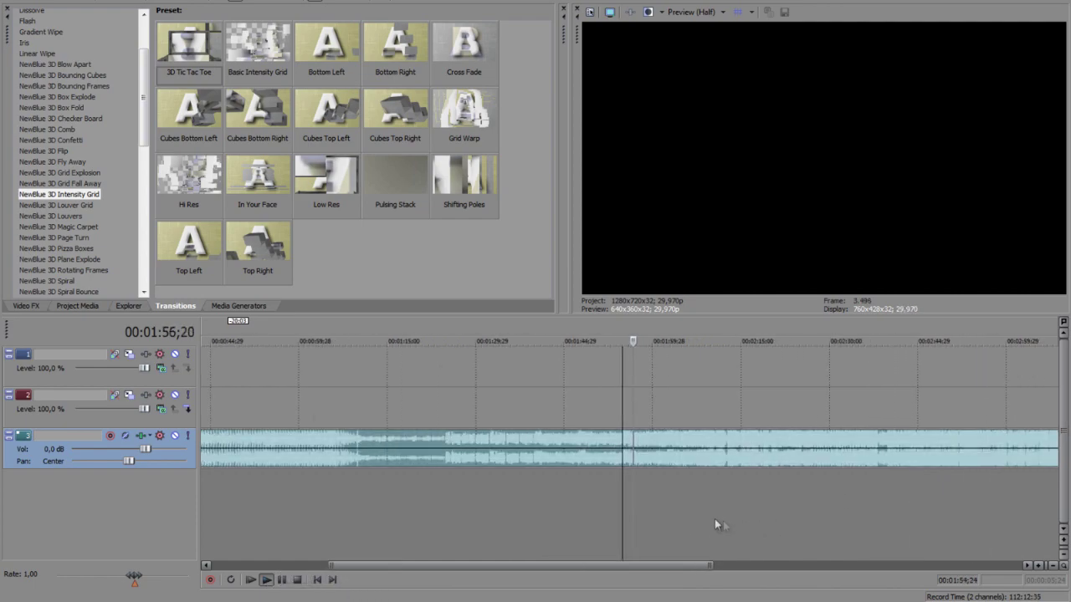
{"action": "left_click", "coordinate": [282, 580]}
Slide the chosen song section toward the start, preview the intro, and split the song there
{"action": "left_click_drag", "start_coordinate": [632, 450], "coordinate": [188, 504]}
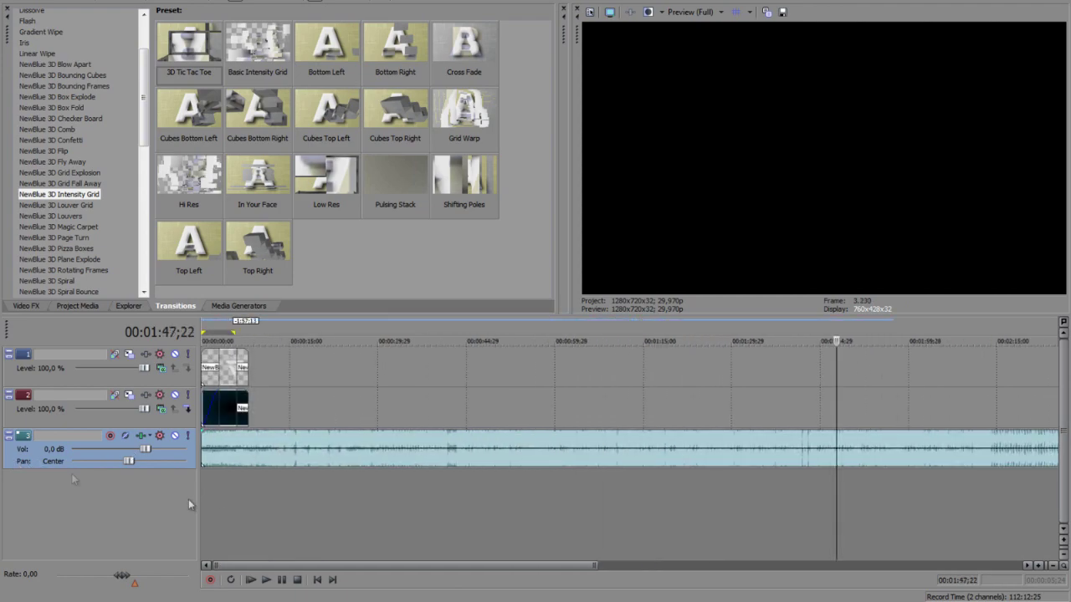
{"action": "left_click", "coordinate": [251, 580]}
{"action": "scroll", "coordinate": [320, 509], "scroll_direction": "up", "scroll_amount": 3}
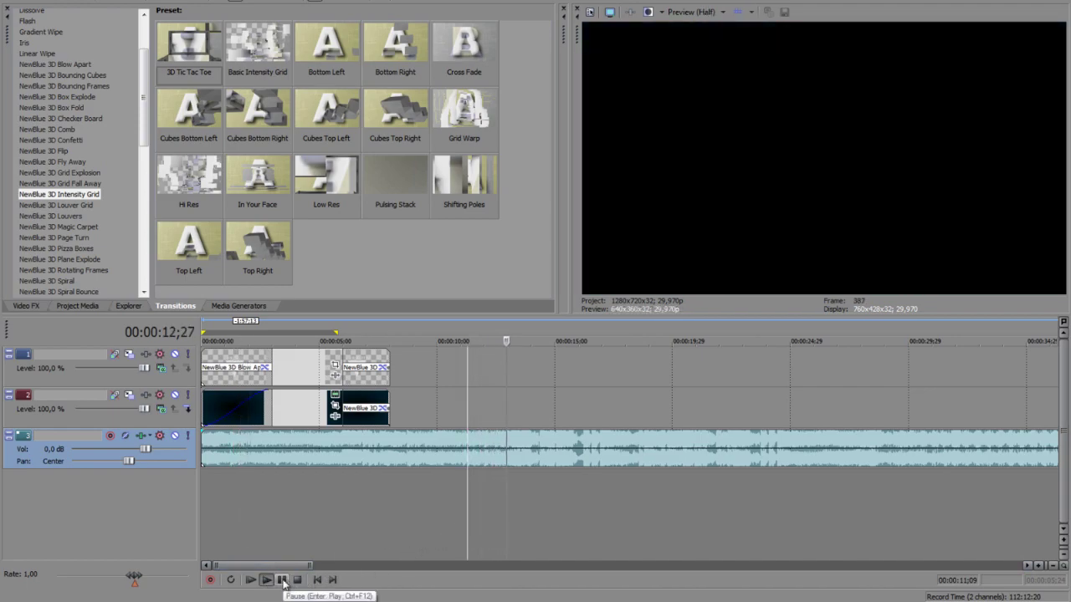
{"action": "left_click", "coordinate": [296, 580]}
{"action": "left_click", "coordinate": [466, 458]}
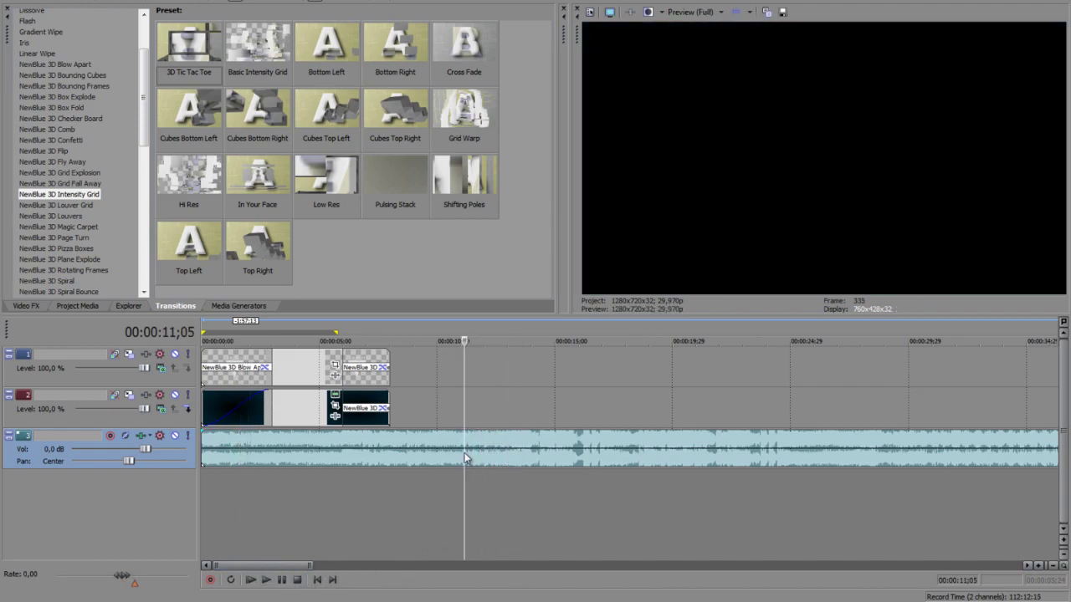
Delete the unwanted opening piece of the song and line the music up with the timeline start
{"action": "key", "text": "s"}
{"action": "left_click", "coordinate": [399, 451]}
{"action": "key", "text": "Delete"}
{"action": "left_click_drag", "start_coordinate": [502, 456], "coordinate": [253, 450]}
{"action": "left_click", "coordinate": [256, 451]}
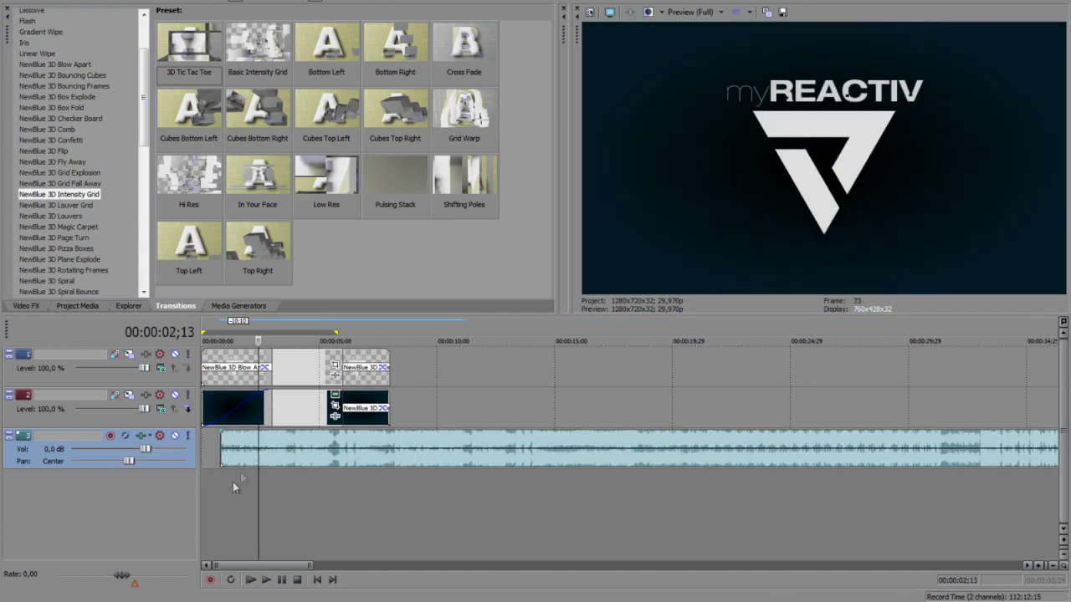
{"action": "left_click", "coordinate": [264, 582]}
{"action": "scroll", "coordinate": [319, 527], "scroll_direction": "up", "scroll_amount": 3}
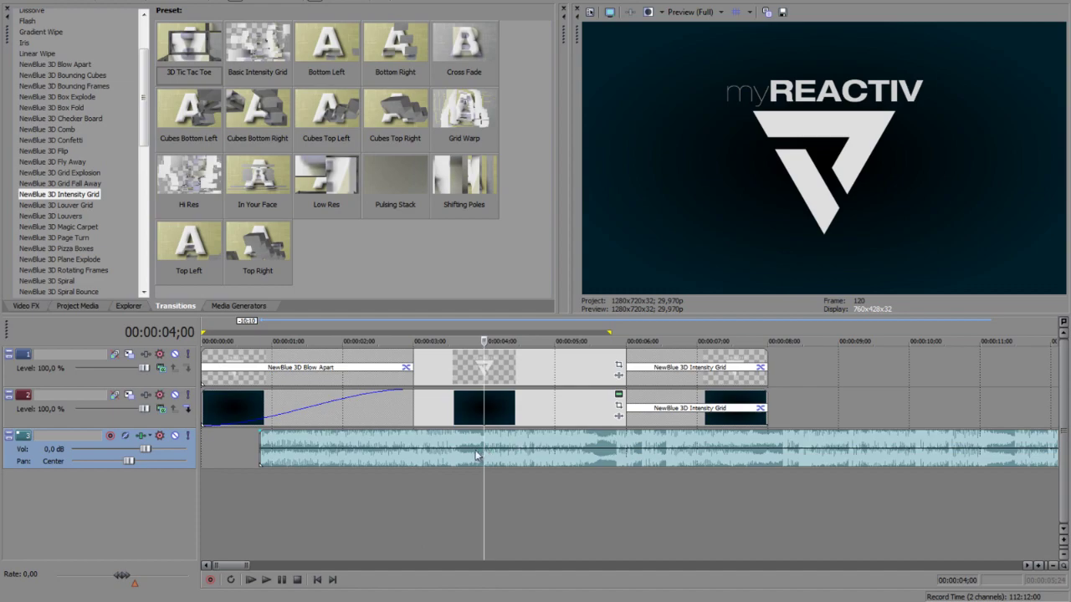
{"action": "left_click_drag", "start_coordinate": [263, 456], "coordinate": [410, 456]}
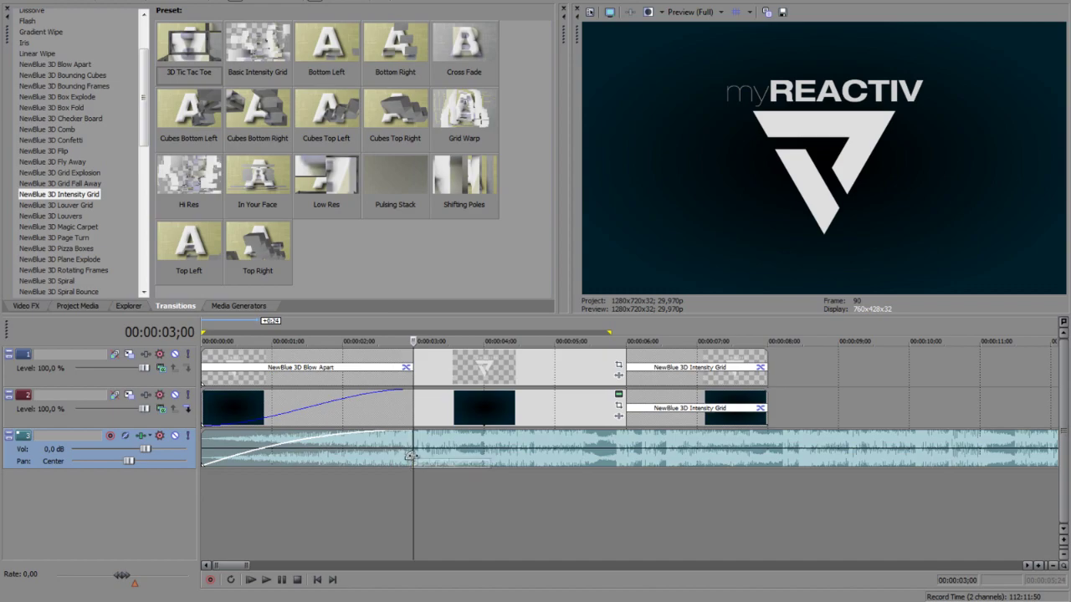
Cut the music at 8 seconds and fade it out over its last 2 seconds
{"action": "left_click", "coordinate": [768, 455]}
{"action": "key", "text": "s"}
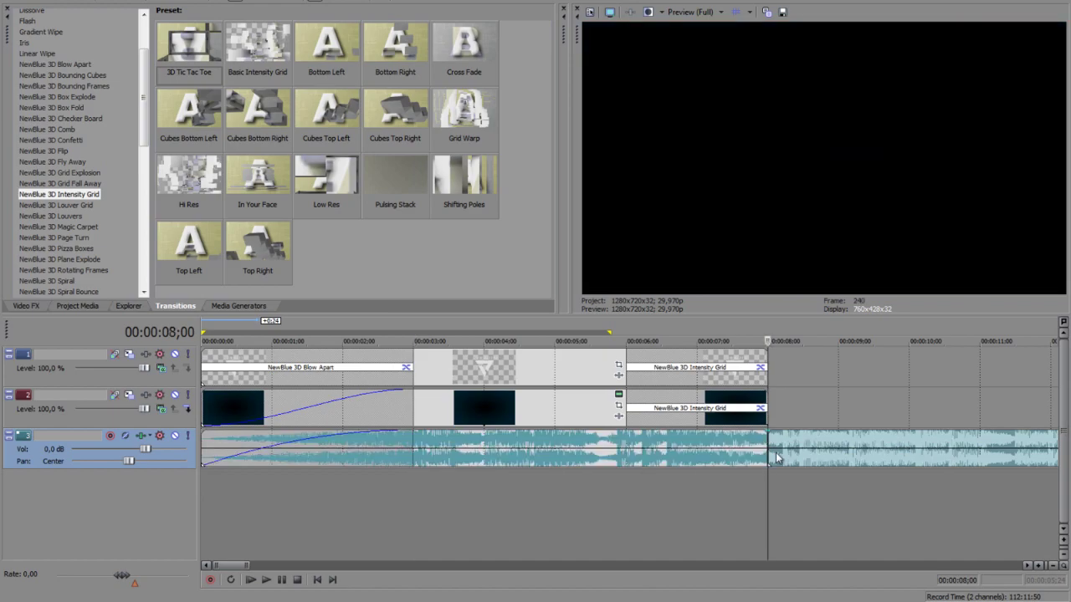
{"action": "key", "text": "Delete"}
{"action": "mouse_move", "coordinate": [768, 454]}
{"action": "left_mouse_down"}
{"action": "mouse_move", "coordinate": [779, 439]}
{"action": "mouse_move", "coordinate": [567, 433]}
{"action": "mouse_move", "coordinate": [630, 433]}
{"action": "left_mouse_up"}
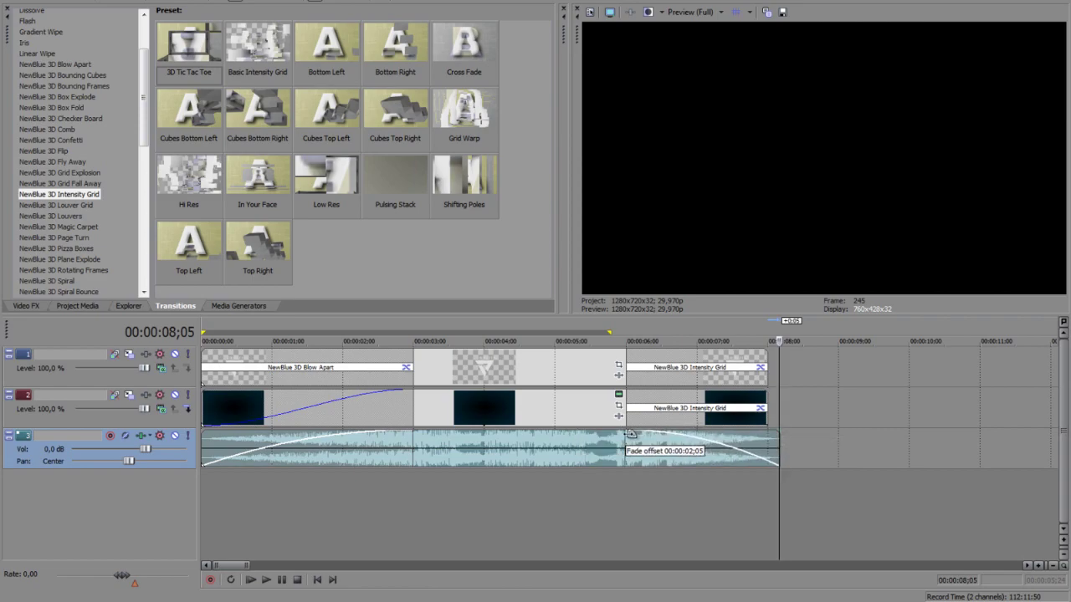
{"action": "left_click", "coordinate": [489, 456]}
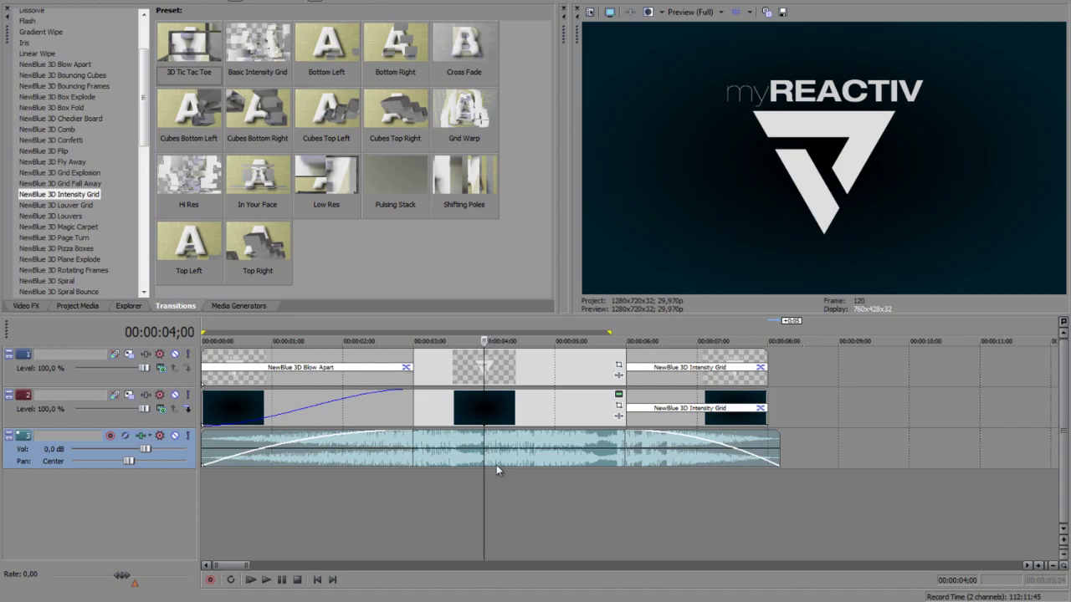
Preview the intro around the 3- and 4-second marks
{"action": "scroll", "coordinate": [583, 451], "scroll_direction": "up", "scroll_amount": 3}
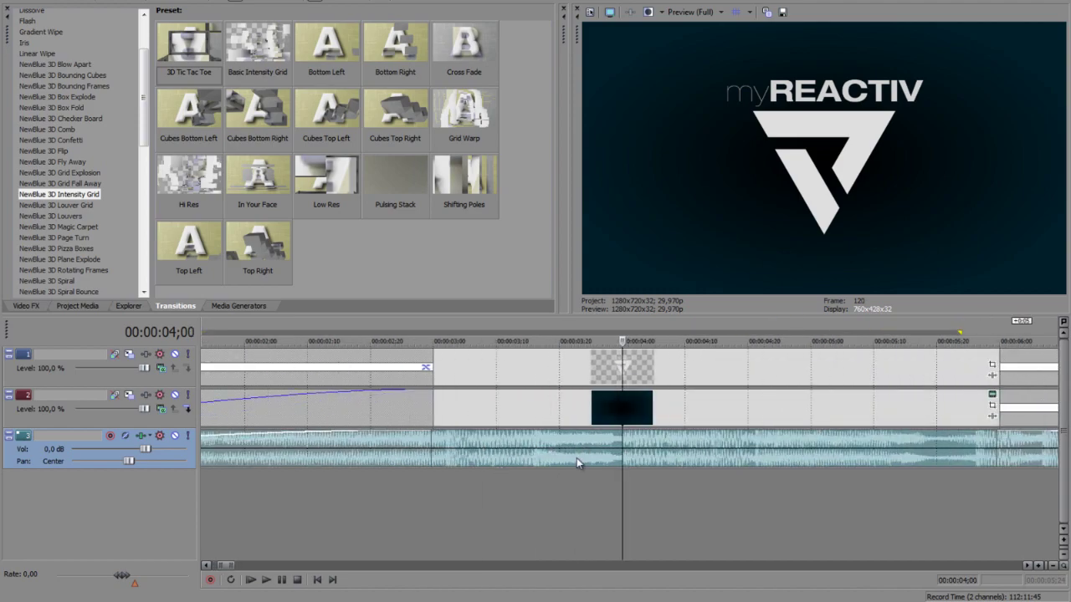
{"action": "scroll", "coordinate": [576, 458], "scroll_direction": "down", "scroll_amount": 3}
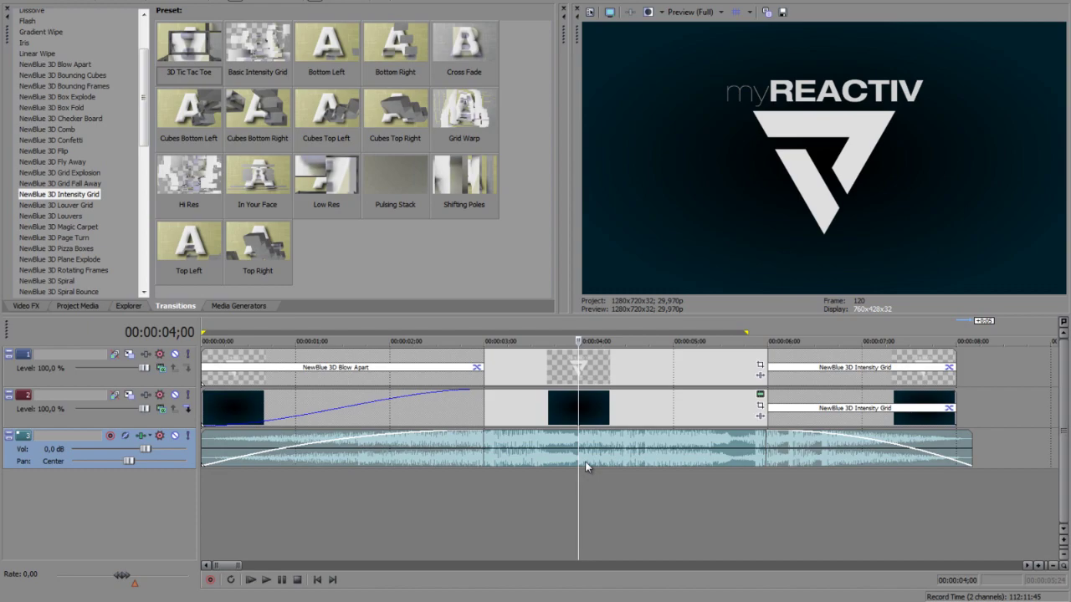
{"action": "left_click", "coordinate": [580, 449]}
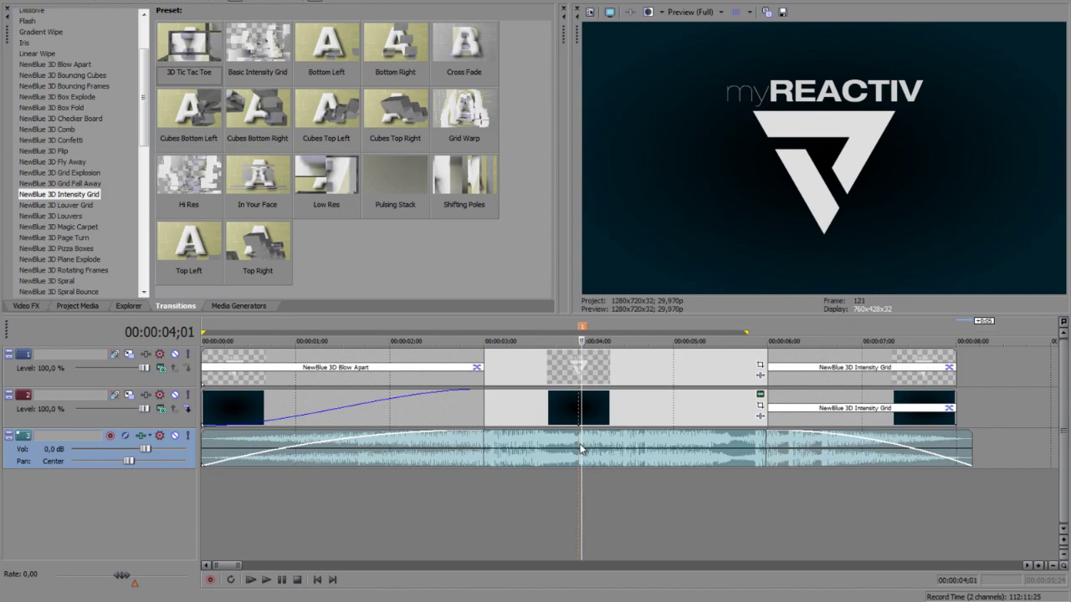
{"action": "scroll", "coordinate": [592, 475], "scroll_direction": "up", "scroll_amount": 2}
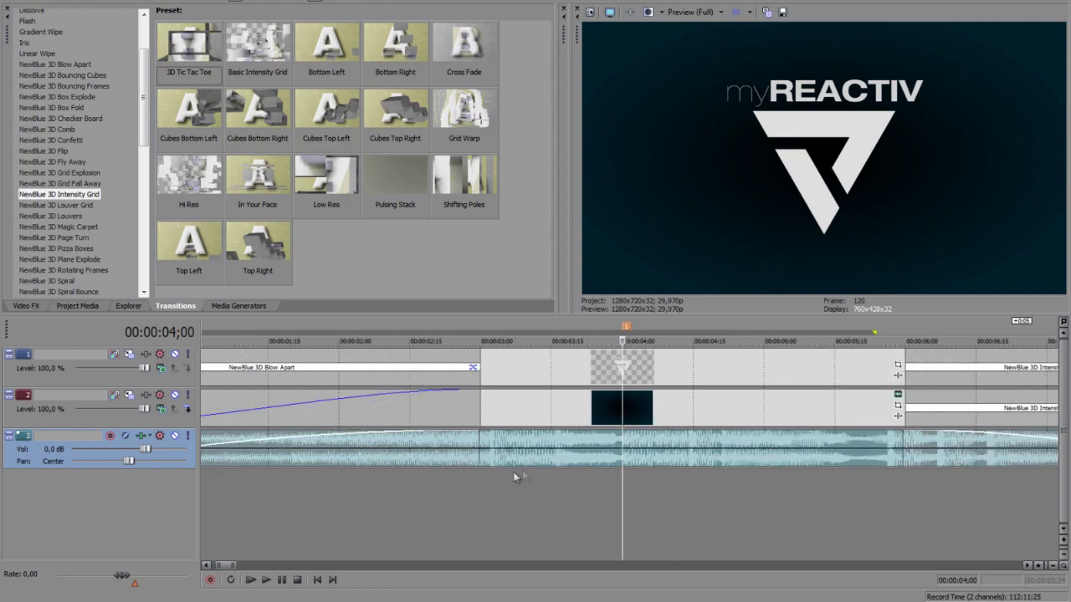
{"action": "left_click", "coordinate": [268, 580]}
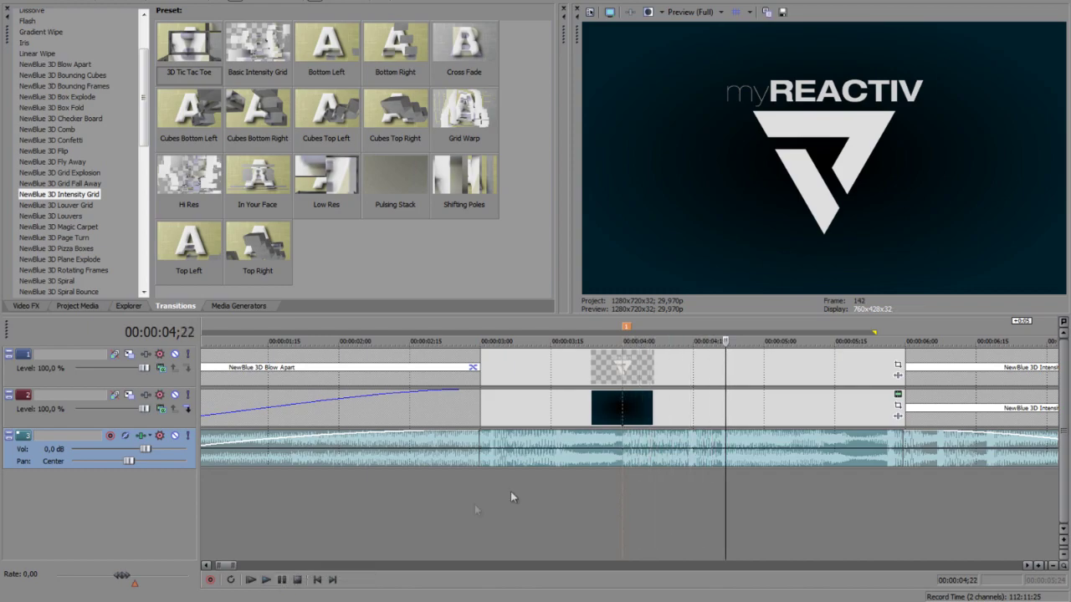
{"action": "left_click", "coordinate": [473, 452]}
{"action": "left_click", "coordinate": [267, 580]}
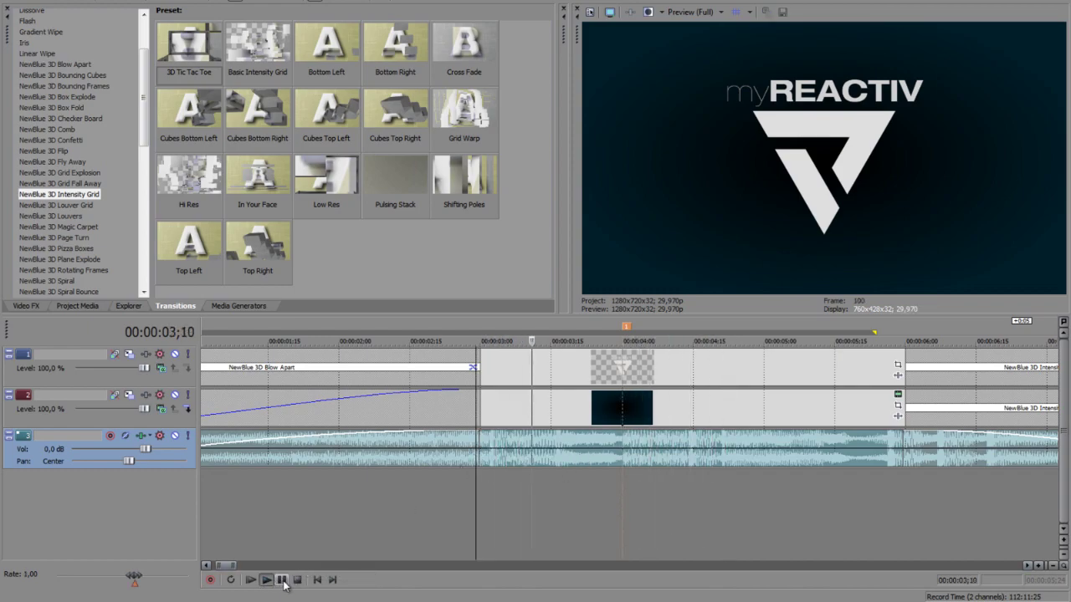
Add marker 2 at 00:00:03;02 and open the logo event's Pan/Crop settings
{"action": "left_click", "coordinate": [491, 455]}
{"action": "key", "text": "m"}
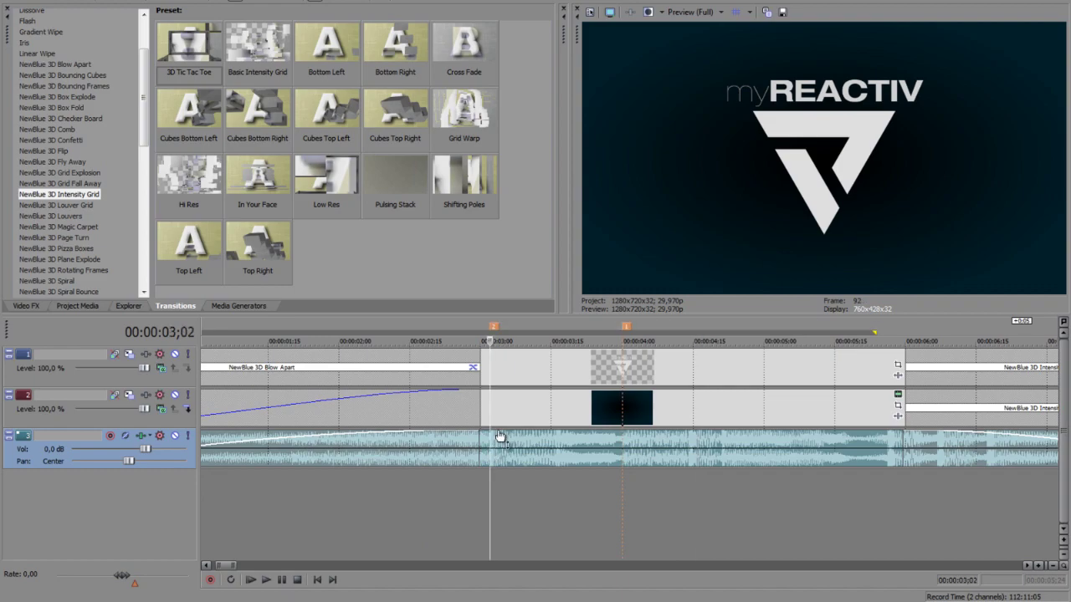
{"action": "left_click", "coordinate": [899, 366]}
Shrink and tilt the crop frame to enlarge the logo with a slight rock, then preview the entry
{"action": "left_click_drag", "start_coordinate": [489, 267], "coordinate": [482, 273]}
{"action": "left_click_drag", "start_coordinate": [418, 241], "coordinate": [408, 262]}
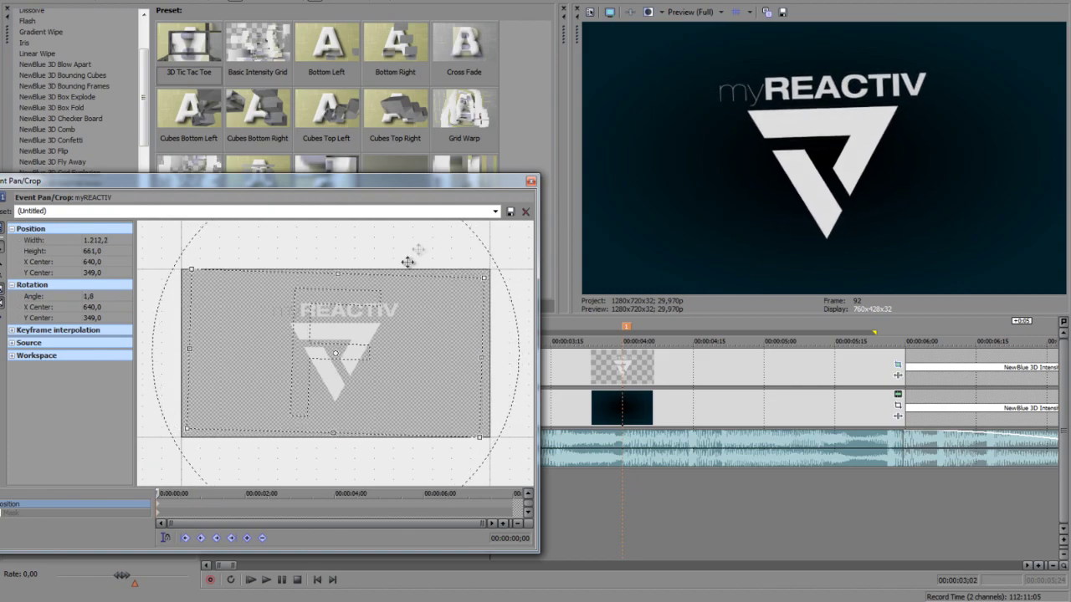
{"action": "left_click", "coordinate": [201, 505]}
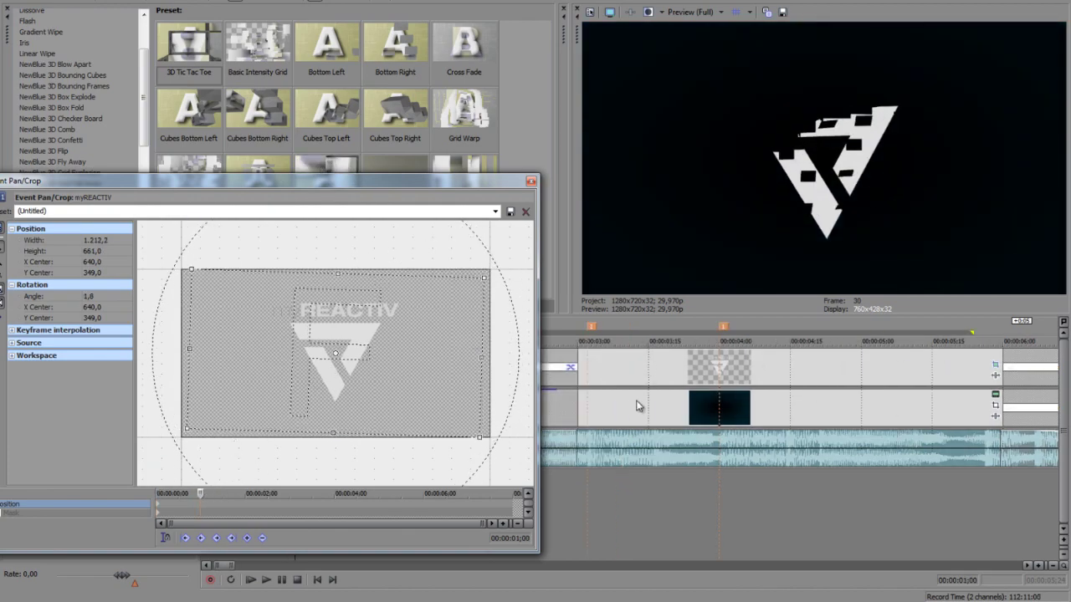
{"action": "key", "text": "space"}
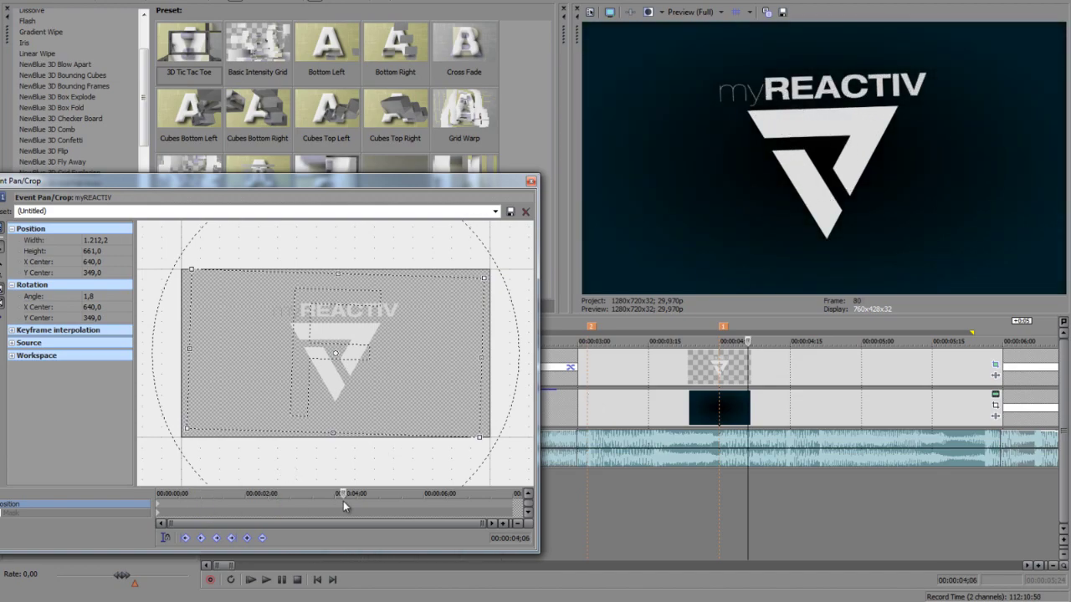
Push the crop frame in closer on the logo at 3;02
{"action": "left_click", "coordinate": [283, 499]}
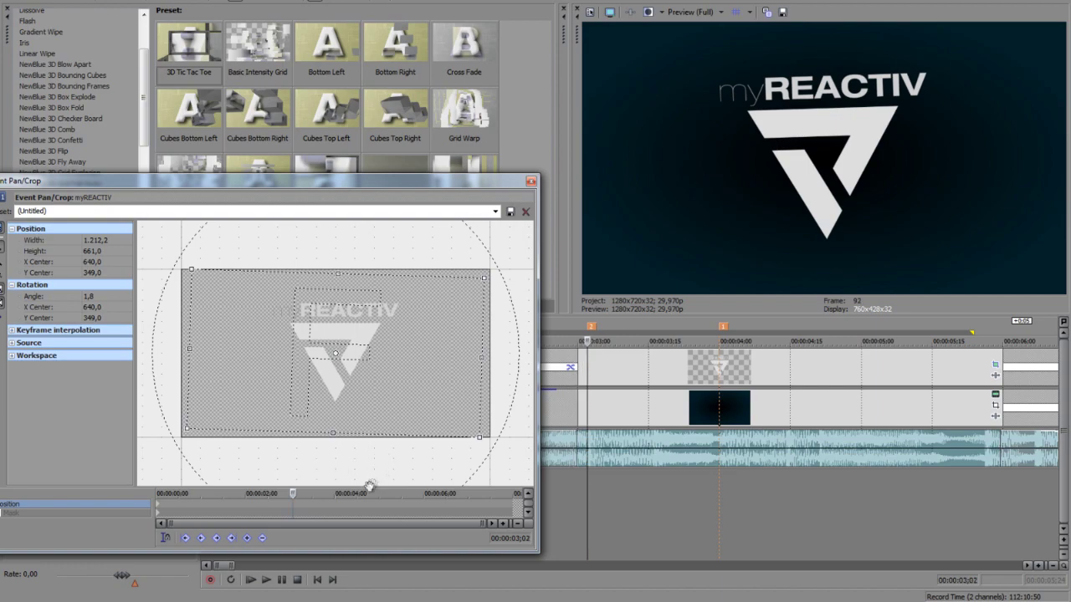
{"action": "left_click", "coordinate": [290, 503]}
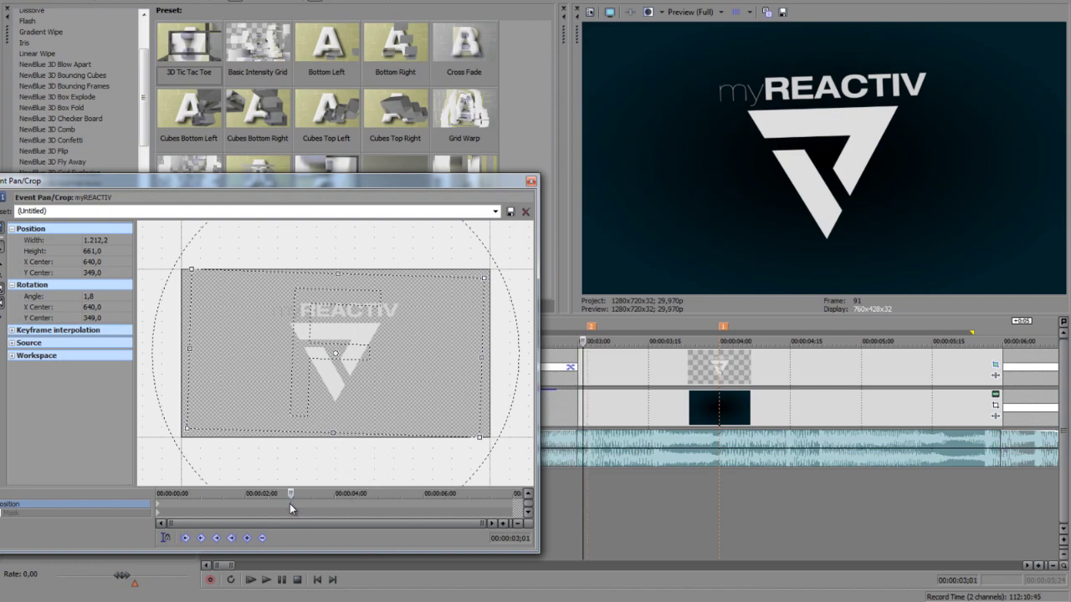
{"action": "left_click", "coordinate": [292, 501]}
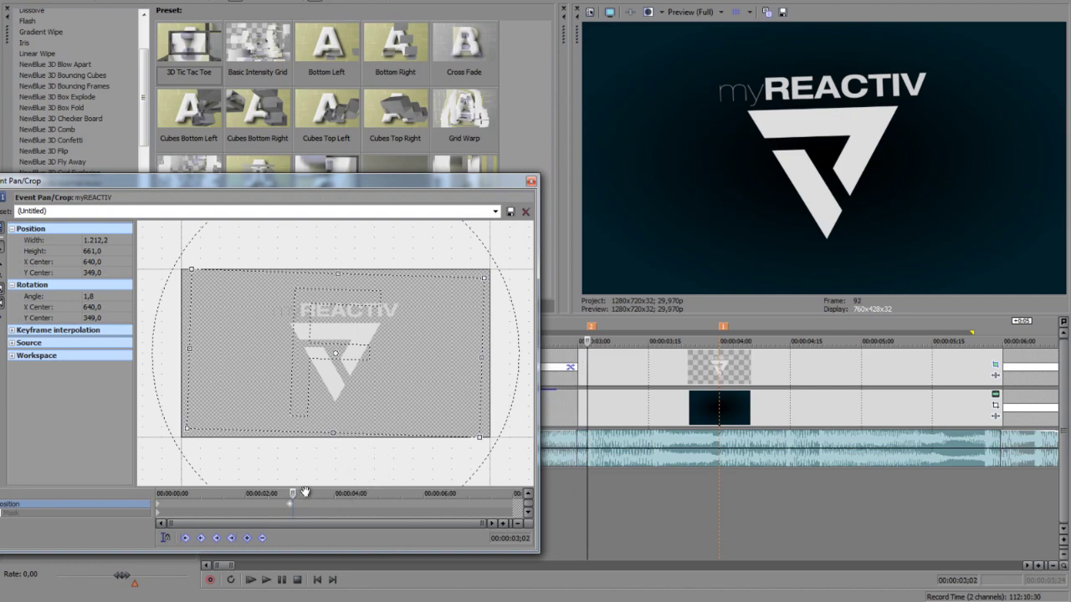
{"action": "scroll", "coordinate": [297, 507], "scroll_direction": "up", "scroll_amount": 3}
{"action": "left_click_drag", "start_coordinate": [483, 282], "coordinate": [410, 276]}
Widen the framing slightly at 3;00 and ease the zoom back out at 4;19
{"action": "left_click", "coordinate": [328, 507]}
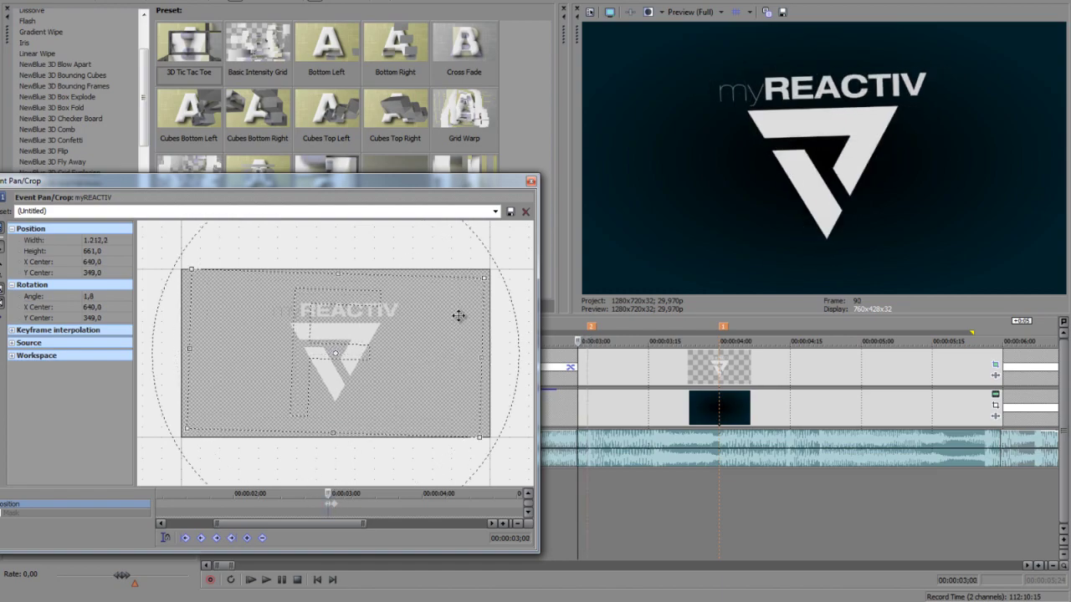
{"action": "mouse_move", "coordinate": [479, 279]}
{"action": "left_mouse_down"}
{"action": "mouse_move", "coordinate": [469, 263]}
{"action": "mouse_move", "coordinate": [466, 277]}
{"action": "left_mouse_up"}
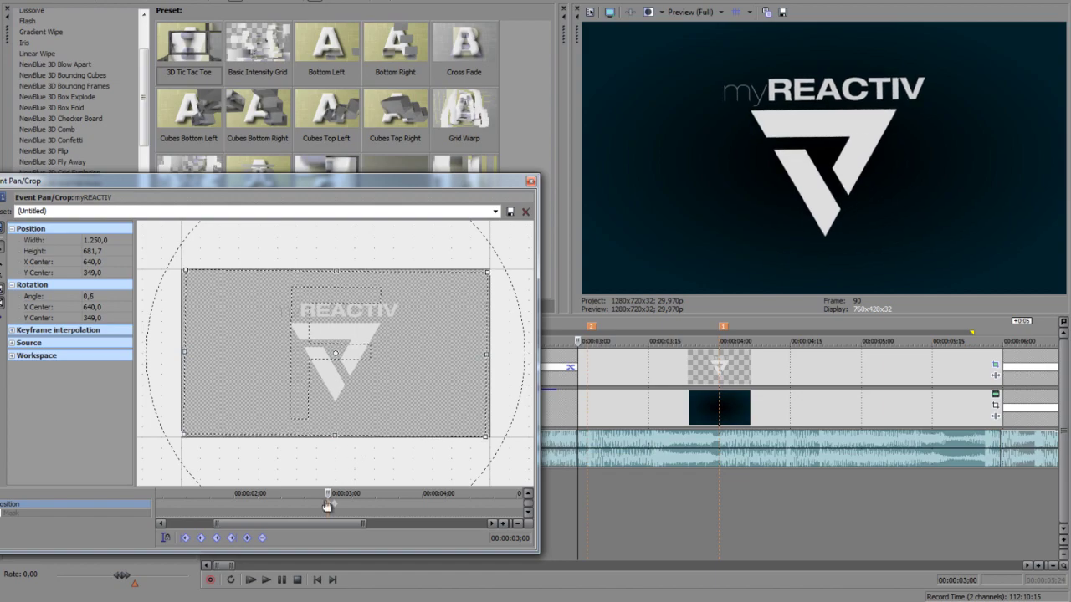
{"action": "key", "text": "space"}
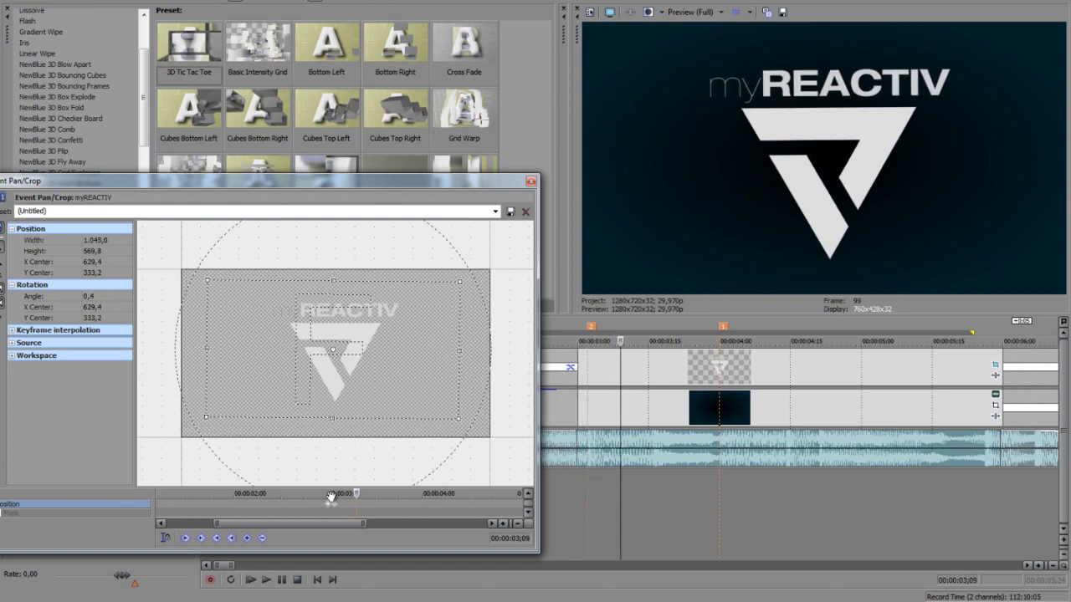
{"action": "scroll", "coordinate": [429, 334], "scroll_direction": "down", "scroll_amount": 2}
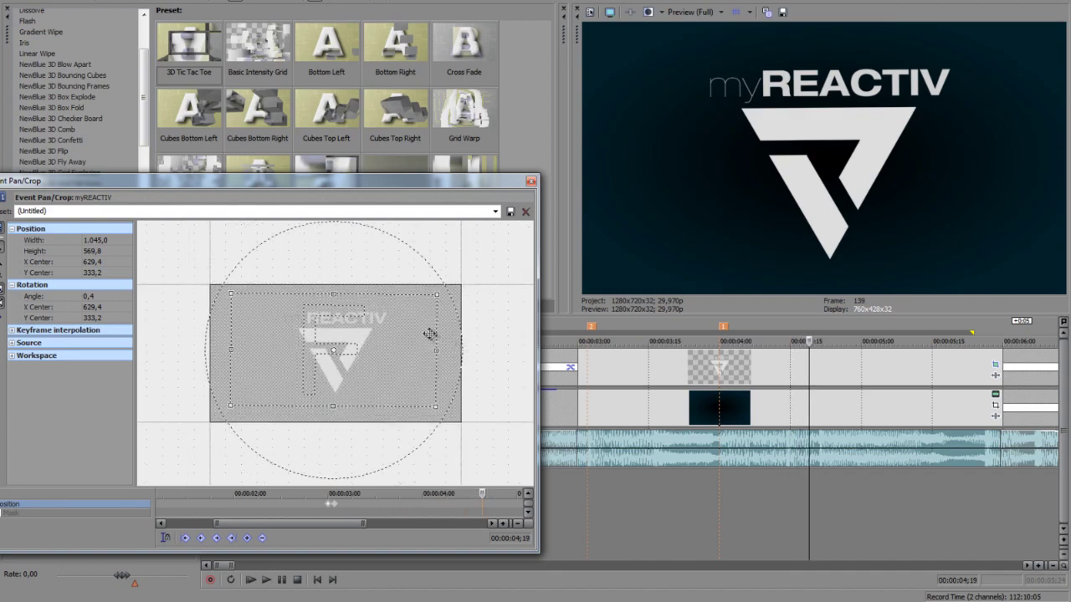
{"action": "left_click_drag", "start_coordinate": [434, 293], "coordinate": [420, 266]}
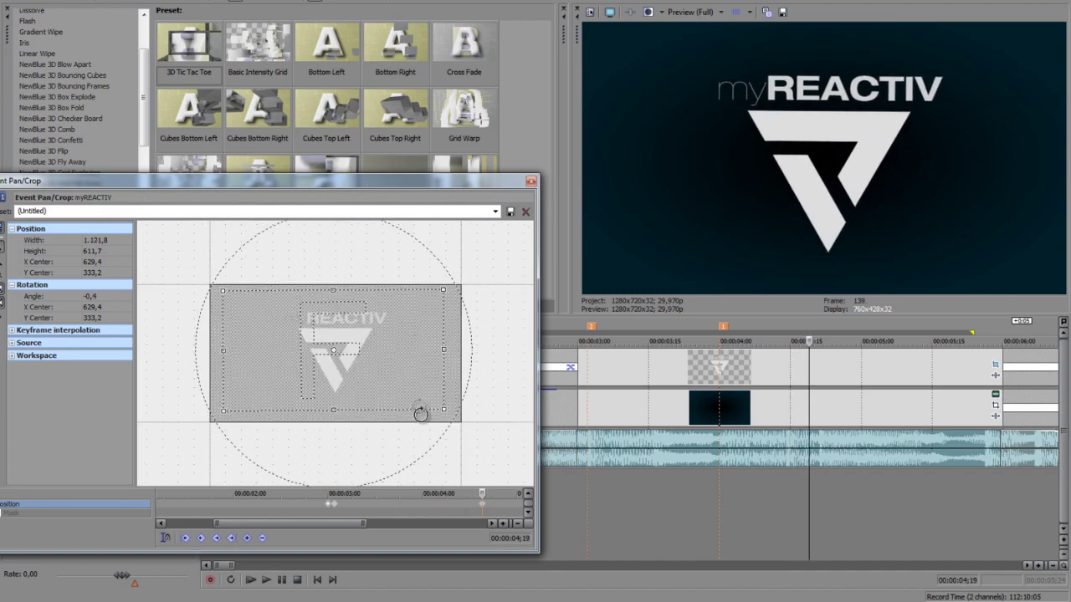
{"action": "scroll", "coordinate": [477, 500], "scroll_direction": "down", "scroll_amount": 3}
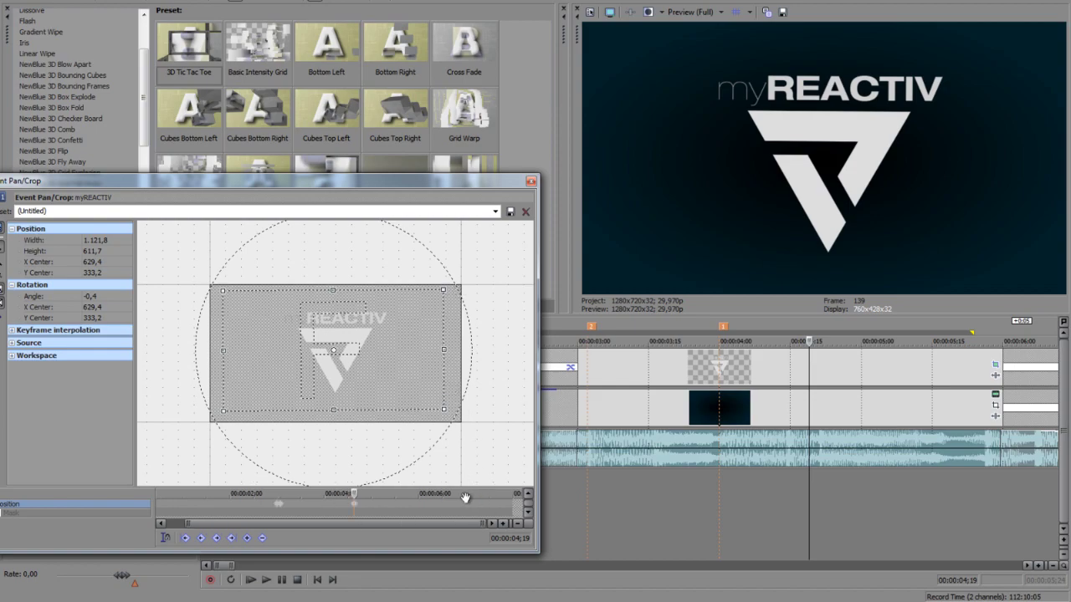
{"action": "left_click", "coordinate": [350, 507]}
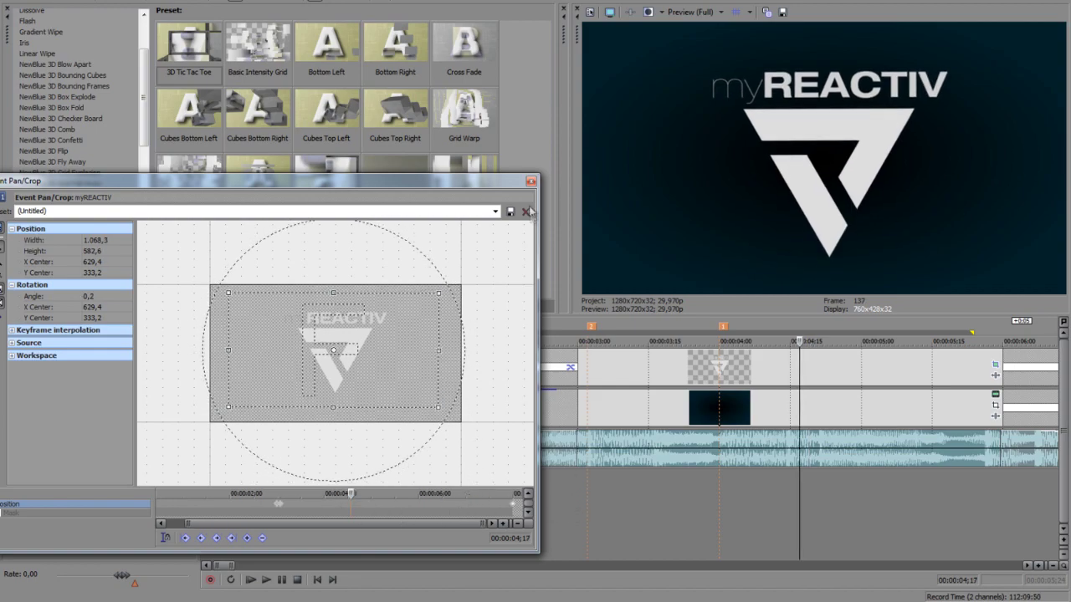
Close Event Pan/Crop and preview the intro from the start
{"action": "left_click", "coordinate": [530, 181]}
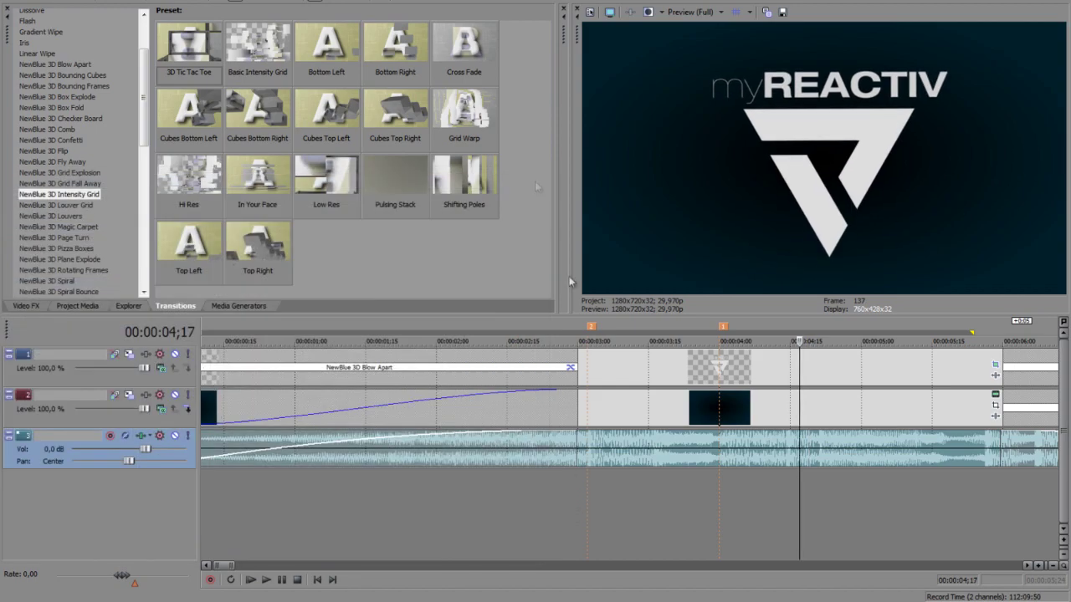
{"action": "left_click", "coordinate": [252, 580]}
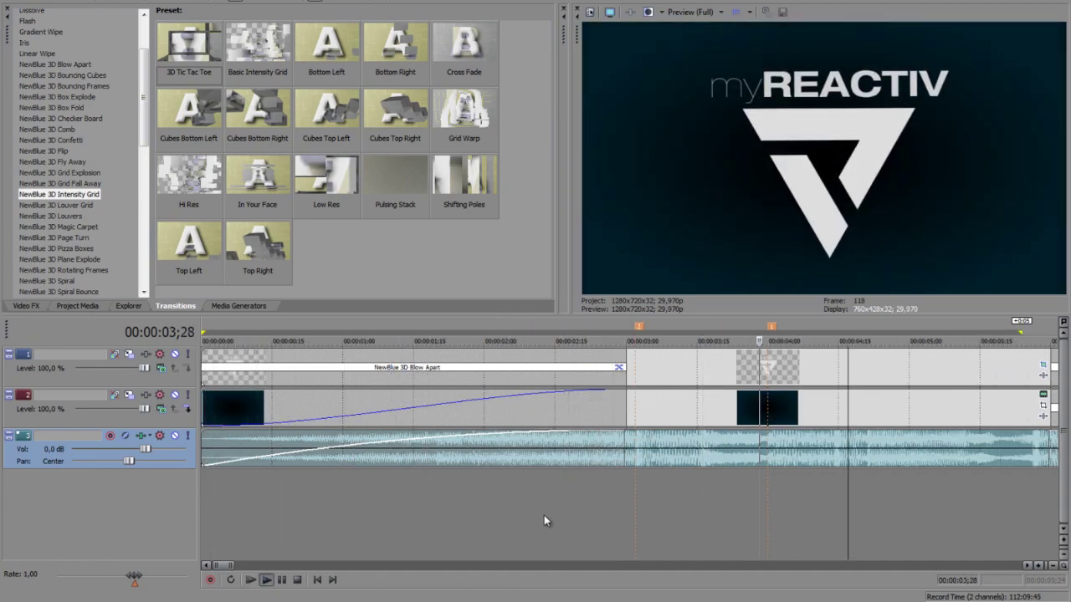
{"action": "scroll", "coordinate": [394, 521], "scroll_direction": "down", "scroll_amount": 2}
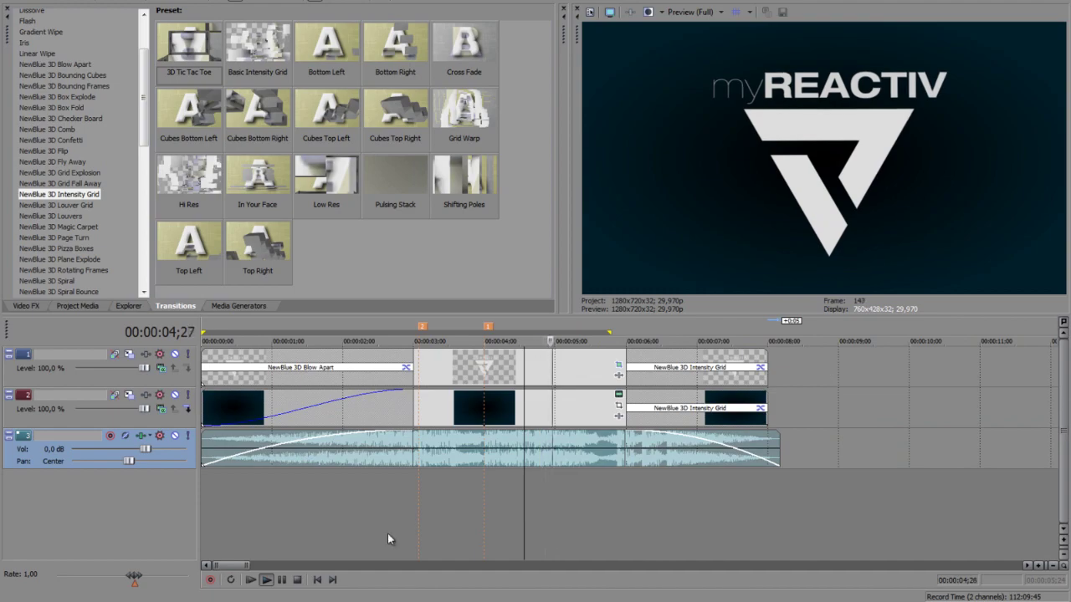
{"action": "left_click", "coordinate": [282, 580]}
Pause at 5;13 and slide the track 1 Intensity Grid event earlier onto the logo
{"action": "left_click", "coordinate": [500, 459]}
{"action": "left_click", "coordinate": [265, 579]}
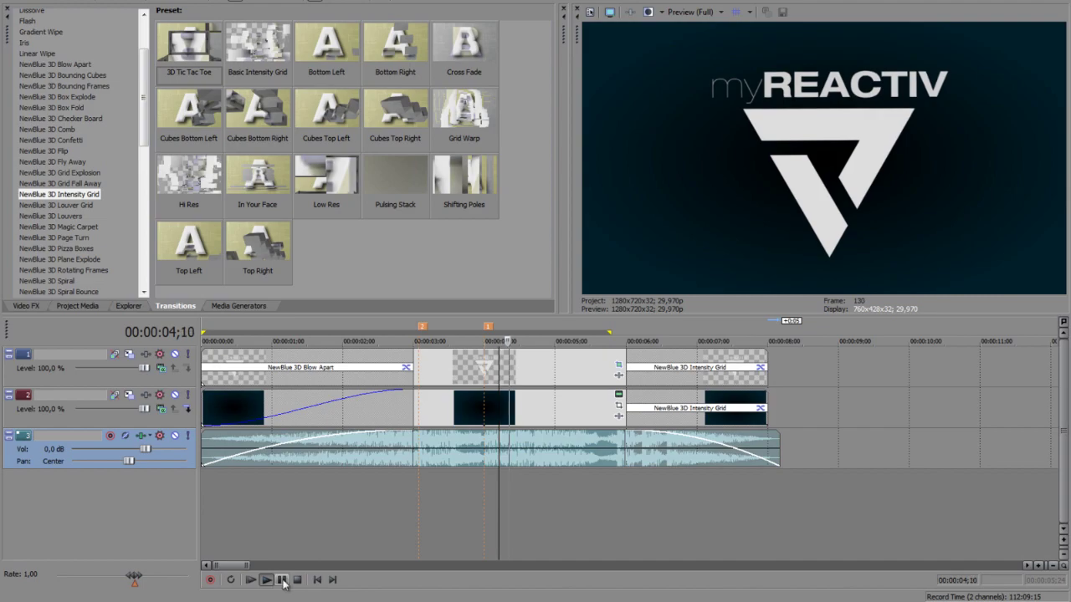
{"action": "left_click", "coordinate": [282, 581]}
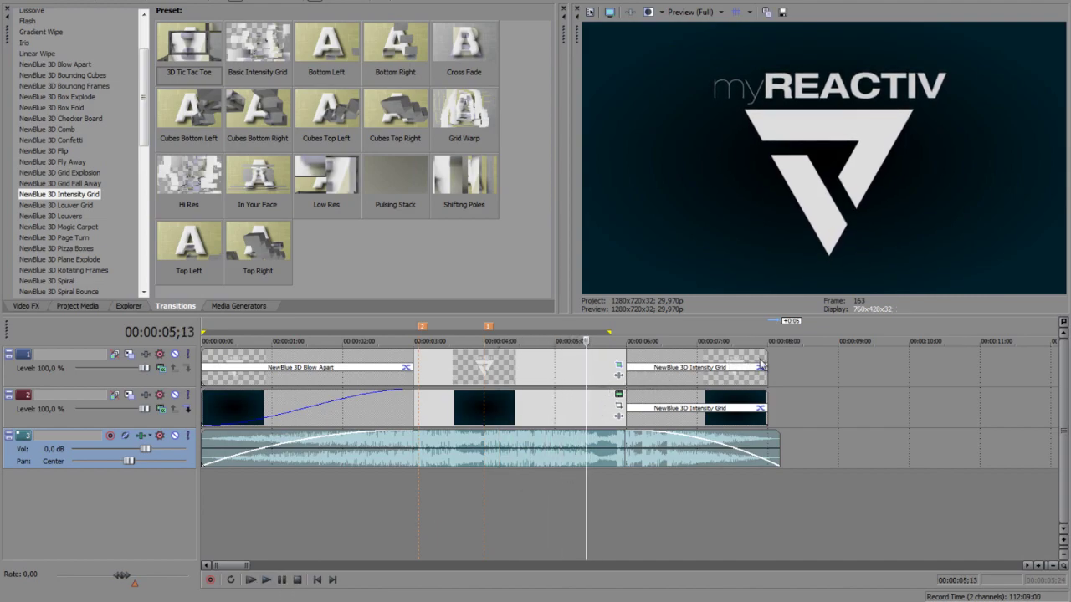
{"action": "left_click_drag", "start_coordinate": [647, 368], "coordinate": [593, 360]}
Trim the music to the playhead, delete the trailing Intensity Grid clip, and fade out track 2
{"action": "left_click", "coordinate": [610, 444]}
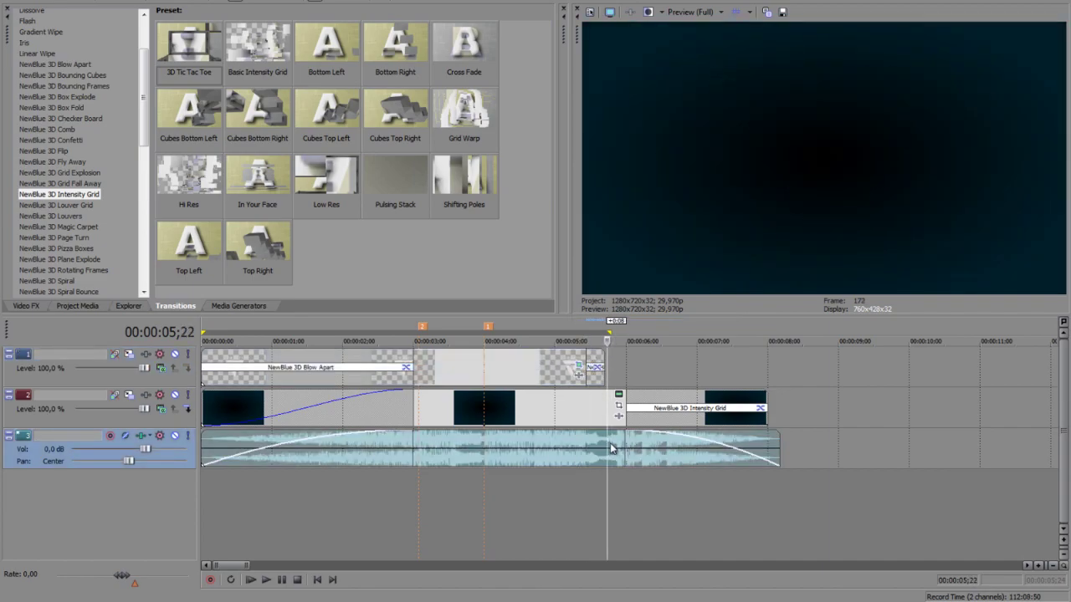
{"action": "left_click_drag", "start_coordinate": [778, 443], "coordinate": [590, 434]}
{"action": "left_click", "coordinate": [620, 407]}
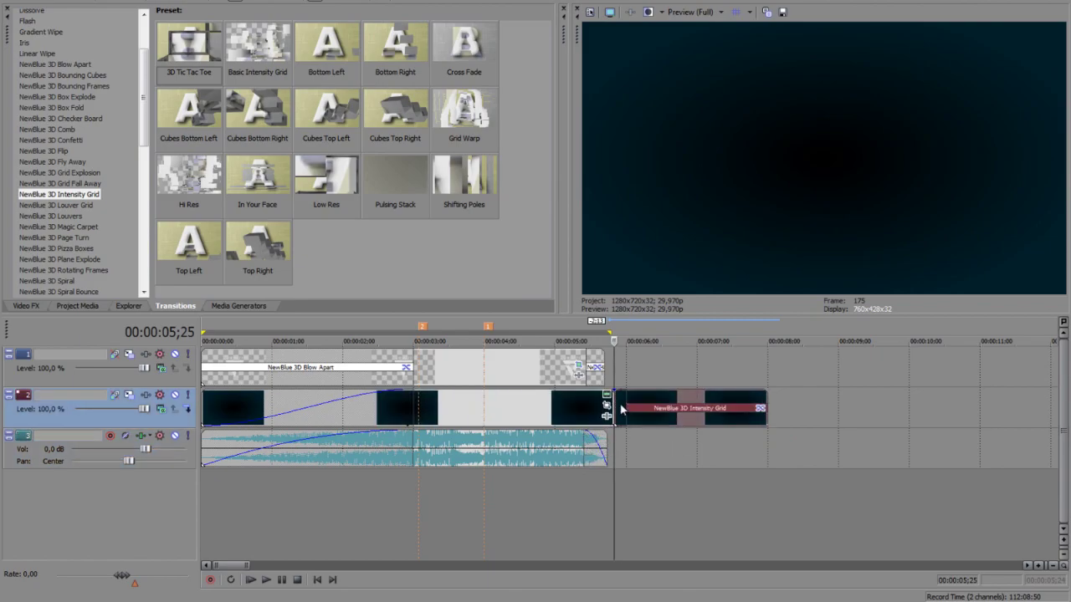
{"action": "key", "text": "Delete"}
{"action": "mouse_move", "coordinate": [612, 392]}
{"action": "left_mouse_down"}
{"action": "mouse_move", "coordinate": [586, 408]}
{"action": "mouse_move", "coordinate": [602, 408]}
{"action": "left_mouse_up"}
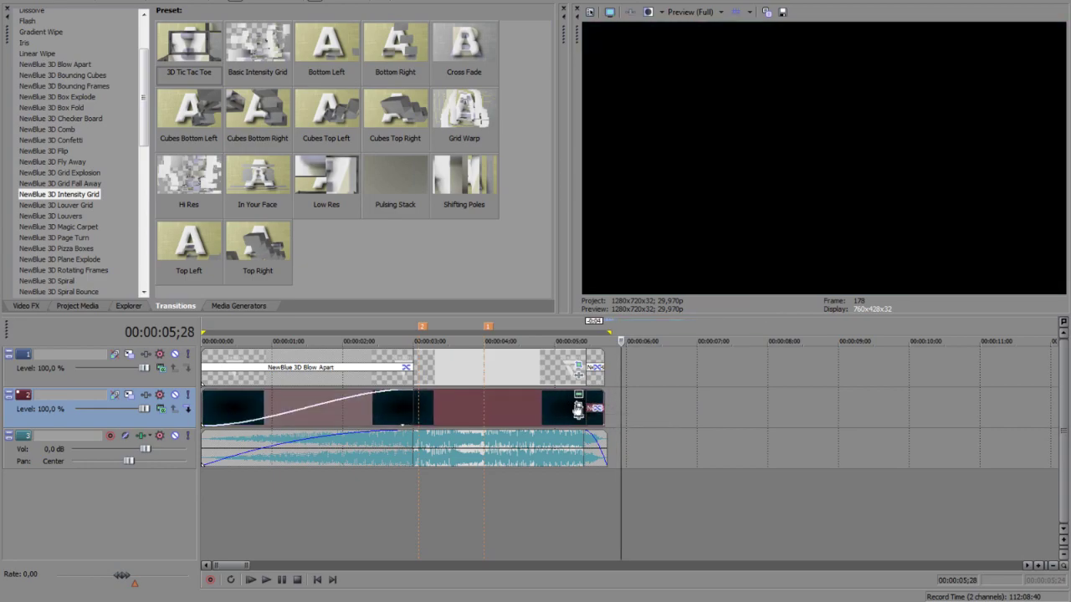
Replay the shortened intro and park the cursor at 4 seconds
{"action": "left_click", "coordinate": [250, 581]}
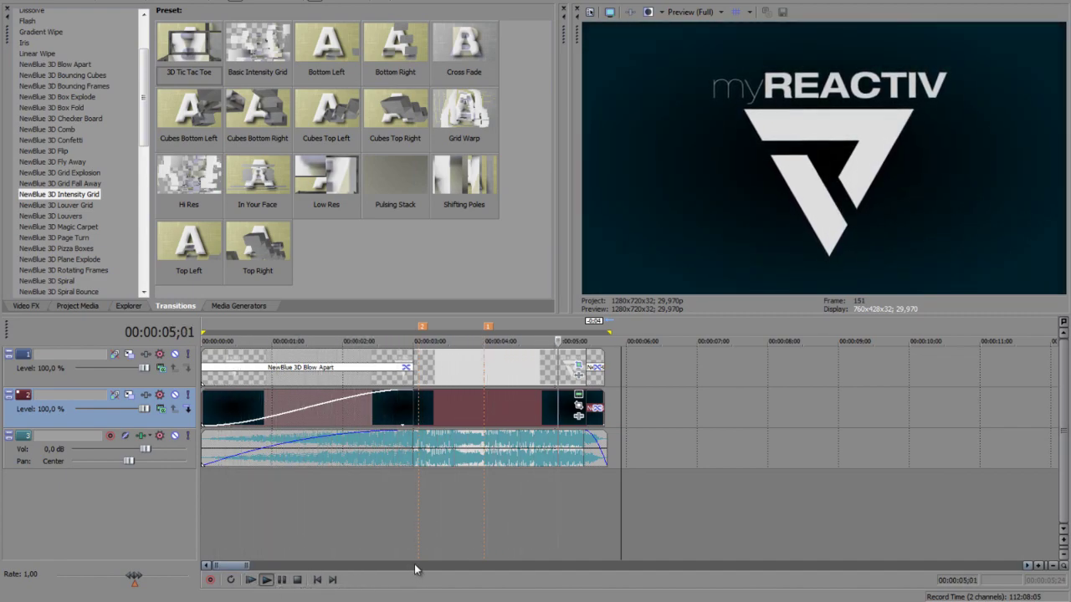
{"action": "left_click", "coordinate": [297, 580]}
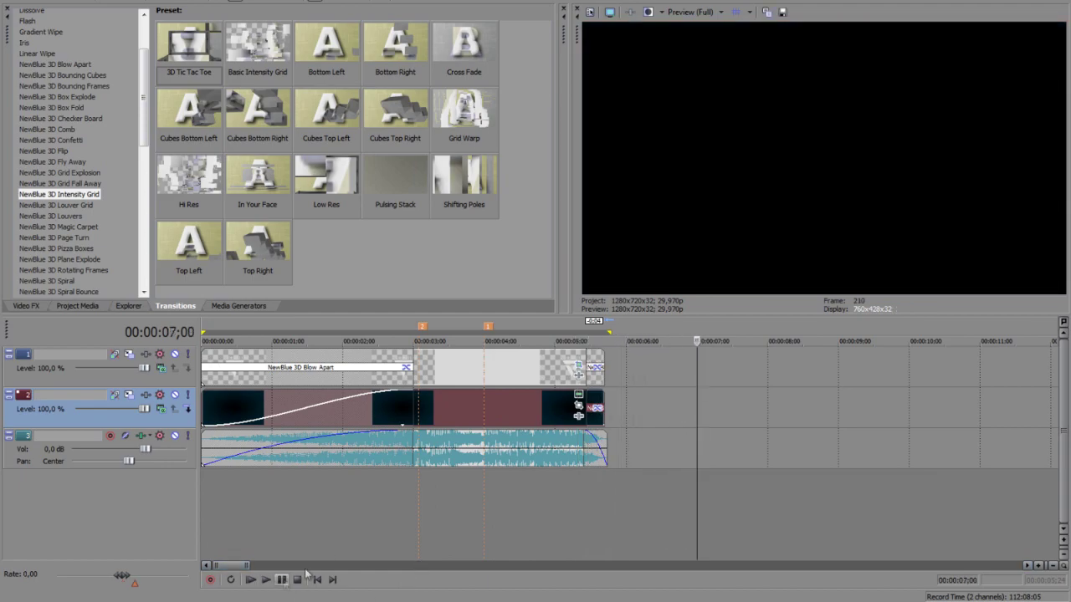
{"action": "left_click", "coordinate": [487, 410]}
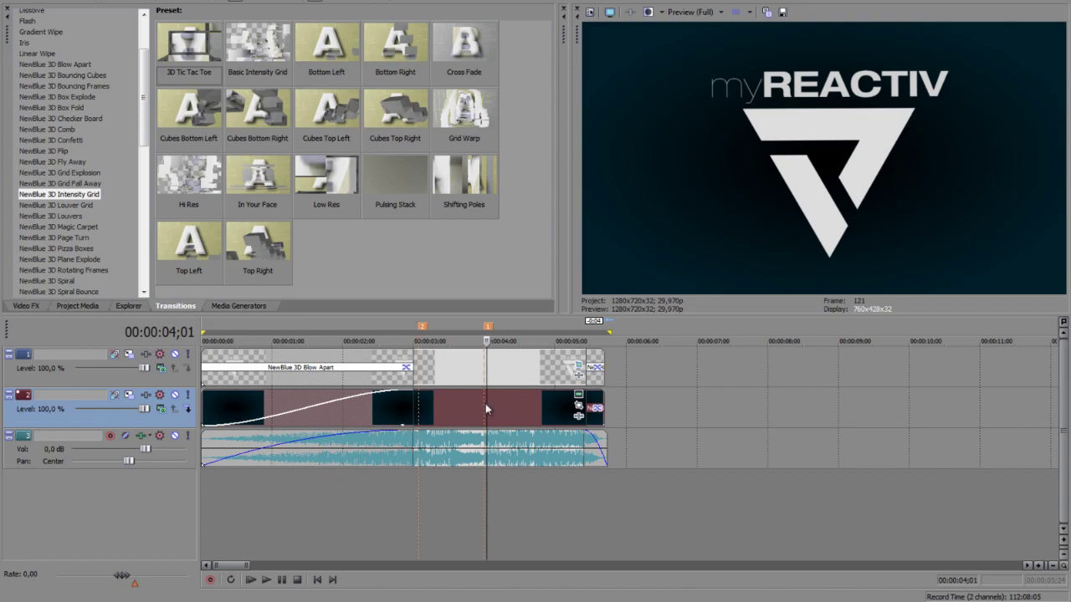
Find NewBlue ME Wiggle's presets in the Video FX library
{"action": "scroll", "coordinate": [485, 403], "scroll_direction": "up", "scroll_amount": 5}
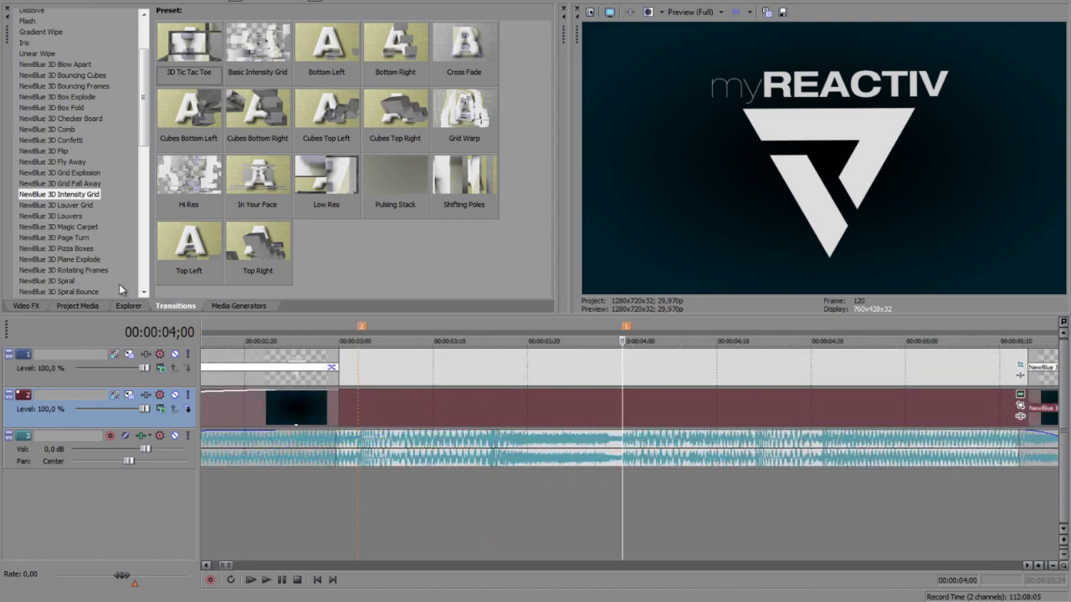
{"action": "left_click", "coordinate": [26, 305]}
{"action": "scroll", "coordinate": [98, 204], "scroll_direction": "down", "scroll_amount": 15}
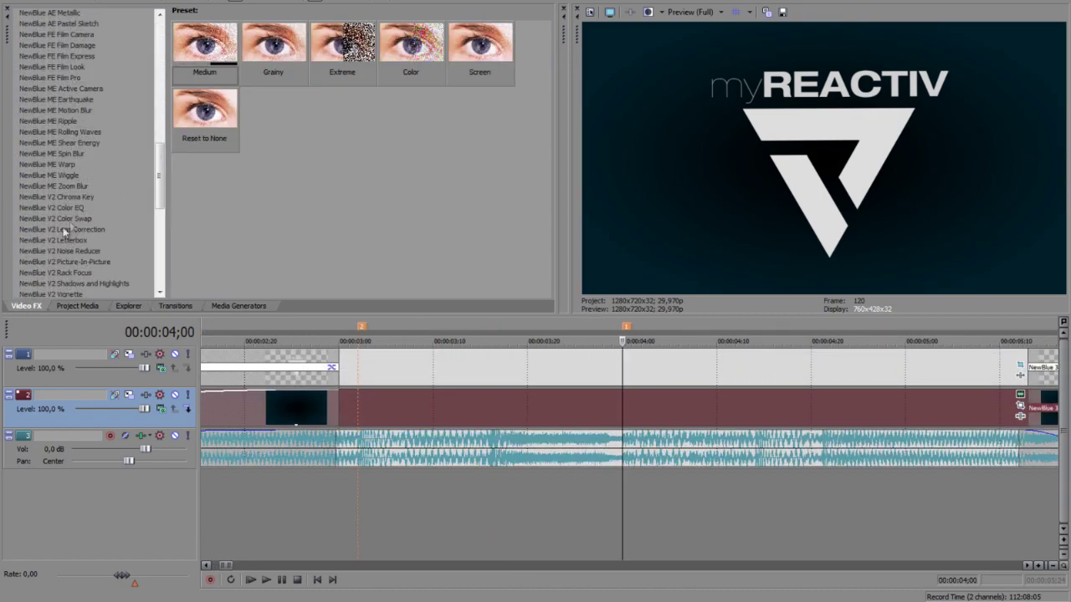
{"action": "scroll", "coordinate": [65, 232], "scroll_direction": "down", "scroll_amount": 5}
{"action": "scroll", "coordinate": [47, 151], "scroll_direction": "up", "scroll_amount": 6}
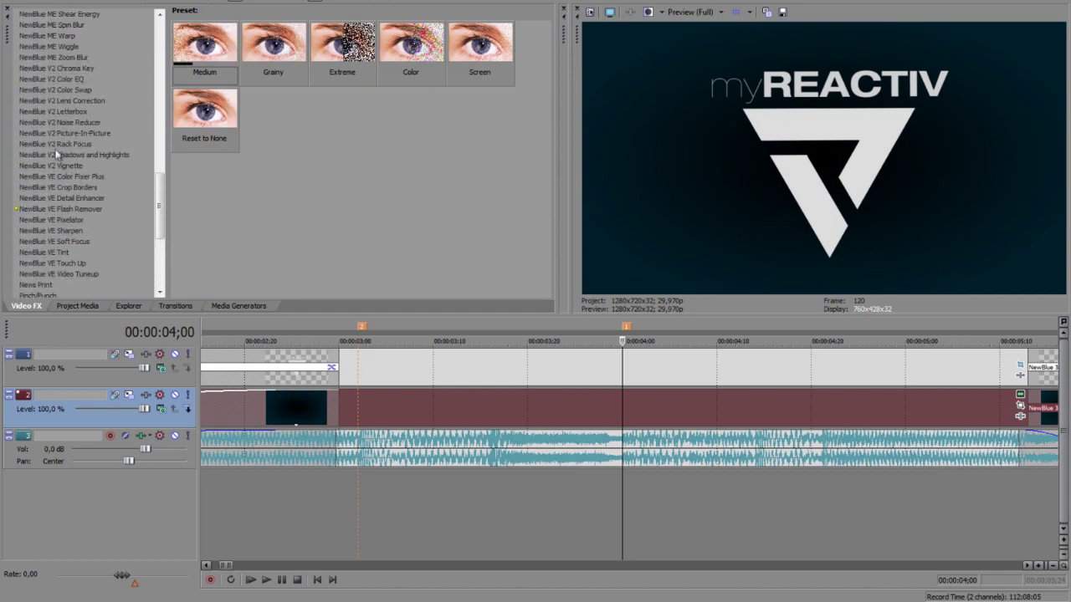
{"action": "scroll", "coordinate": [76, 251], "scroll_direction": "up", "scroll_amount": 4}
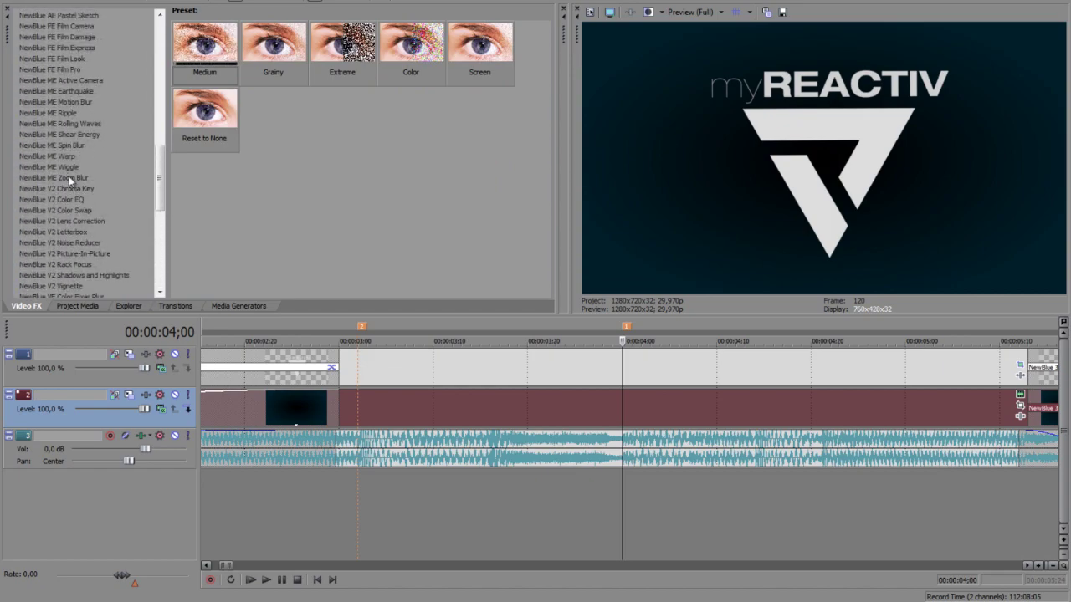
{"action": "left_click", "coordinate": [63, 168]}
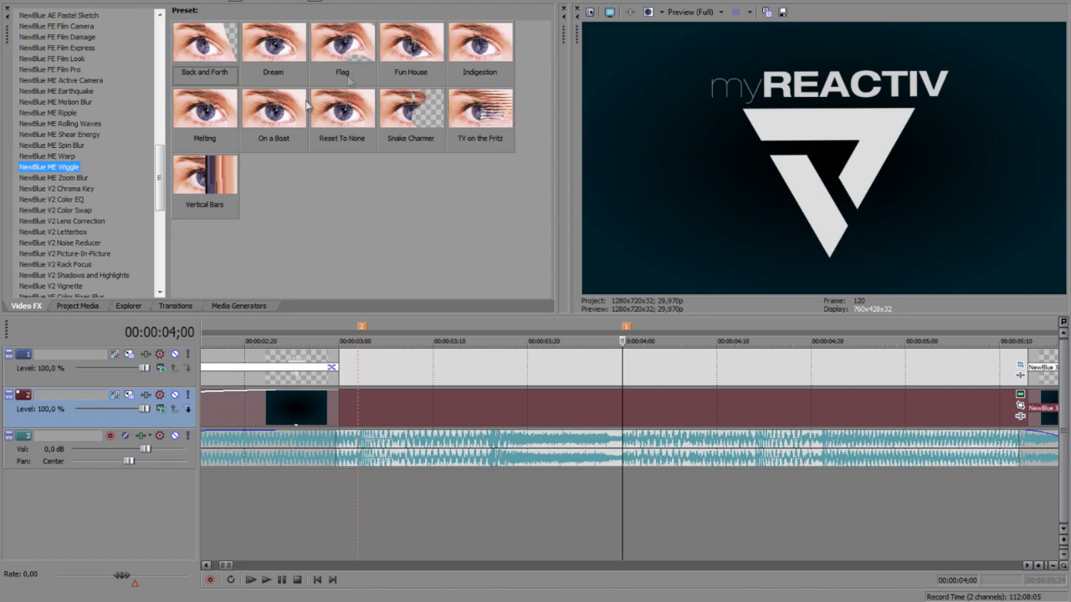
Apply the Wiggle Reset To None preset to the logo event, dismissing the registration prompt
{"action": "left_click_drag", "start_coordinate": [330, 125], "coordinate": [619, 376]}
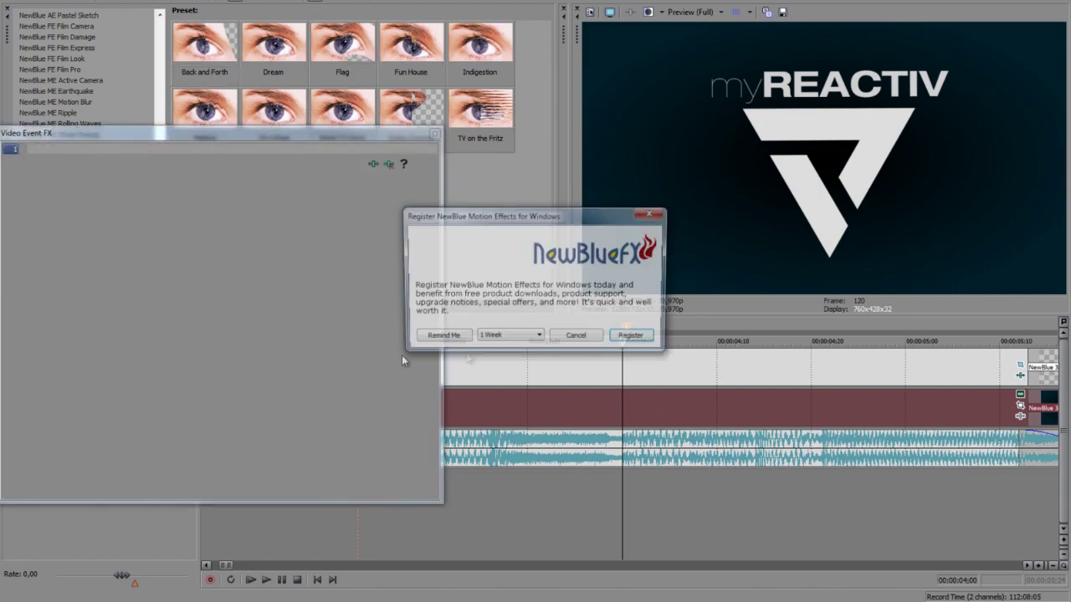
{"action": "left_click", "coordinate": [592, 340]}
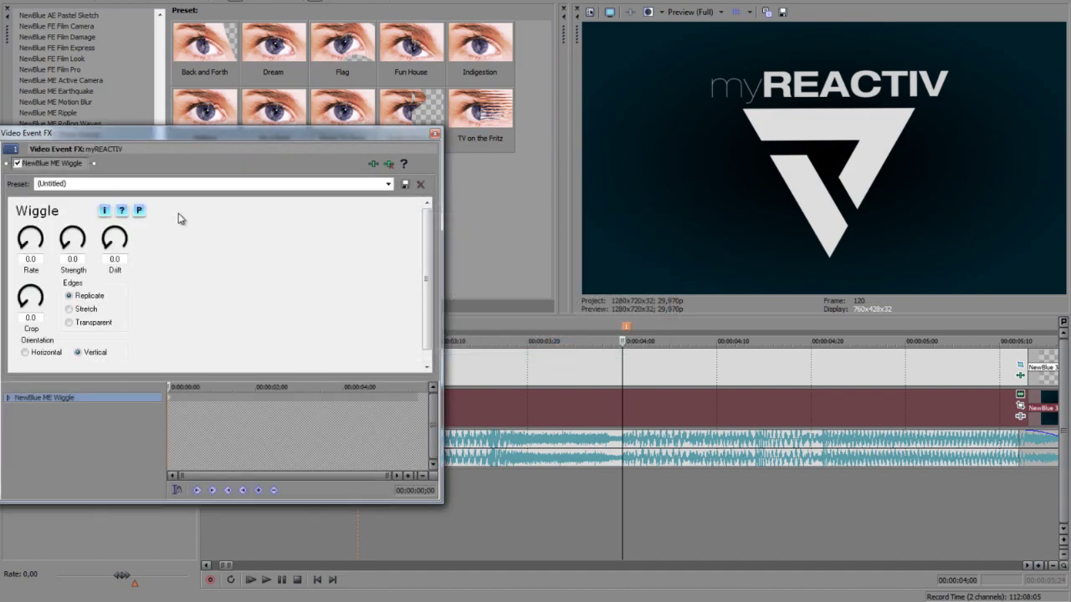
{"action": "left_click", "coordinate": [88, 181]}
{"action": "left_click", "coordinate": [107, 210]}
{"action": "scroll", "coordinate": [104, 258], "scroll_direction": "down", "scroll_amount": 10}
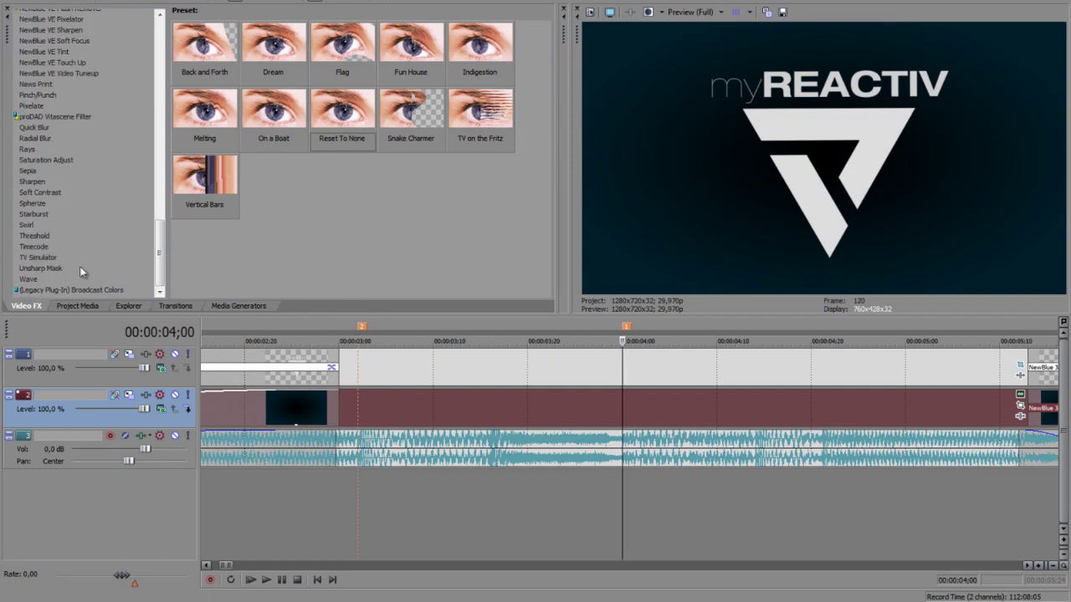
Apply TV Simulator's Reset to None preset to the logo event and move to 4;00
{"action": "left_click", "coordinate": [47, 257]}
{"action": "left_click_drag", "start_coordinate": [342, 46], "coordinate": [637, 371]}
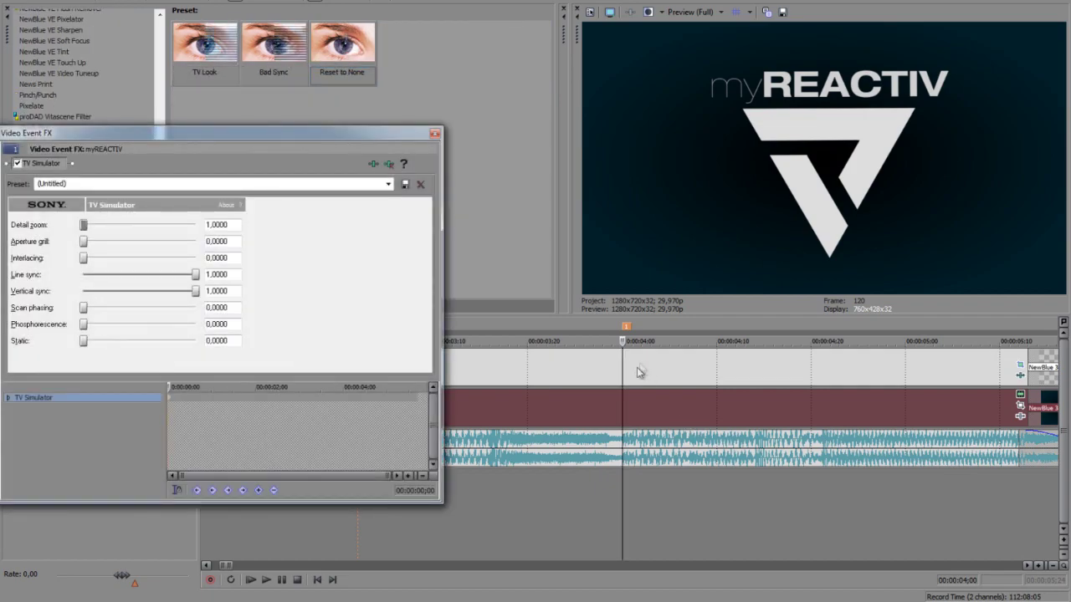
{"action": "left_click", "coordinate": [280, 409]}
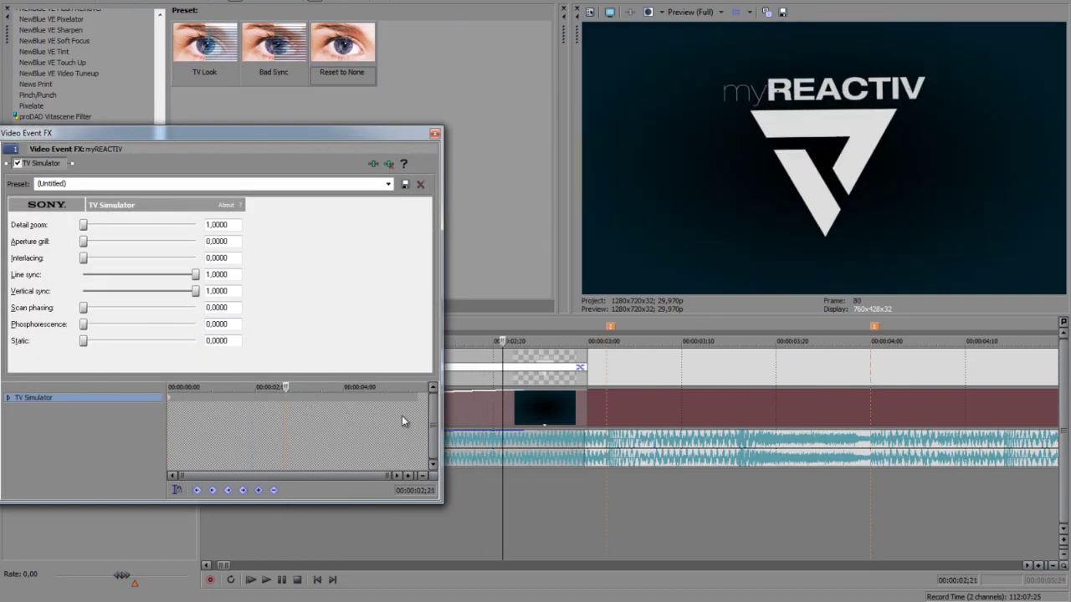
{"action": "left_click", "coordinate": [339, 398]}
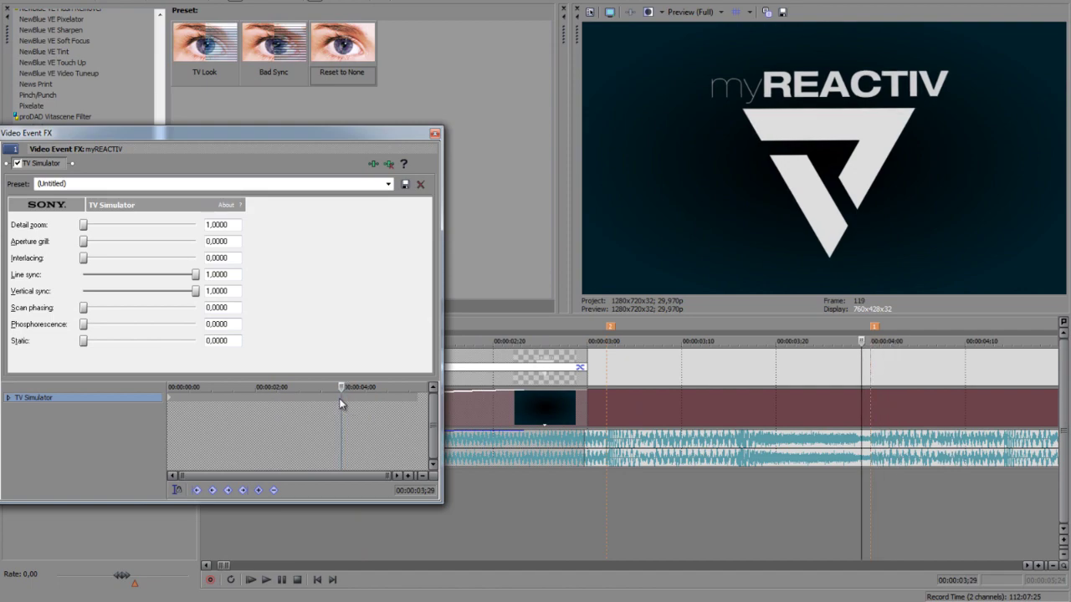
{"action": "left_click", "coordinate": [342, 398]}
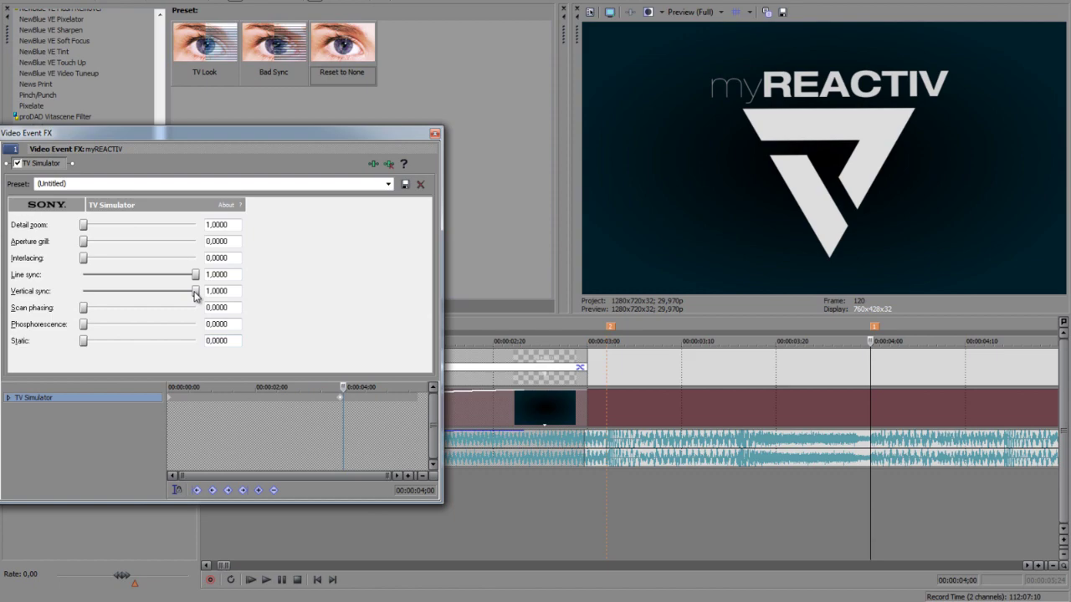
Keyframe Line sync to 0.8960 at 4;00 and back to 1.0000 at 5;11
{"action": "left_click_drag", "start_coordinate": [195, 278], "coordinate": [185, 272]}
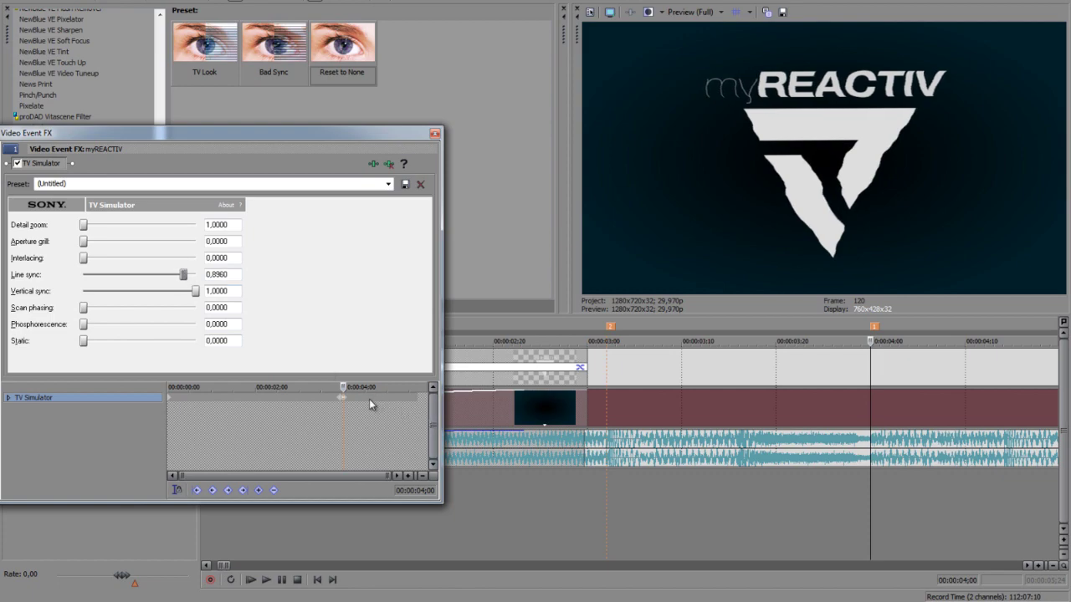
{"action": "key", "text": "space"}
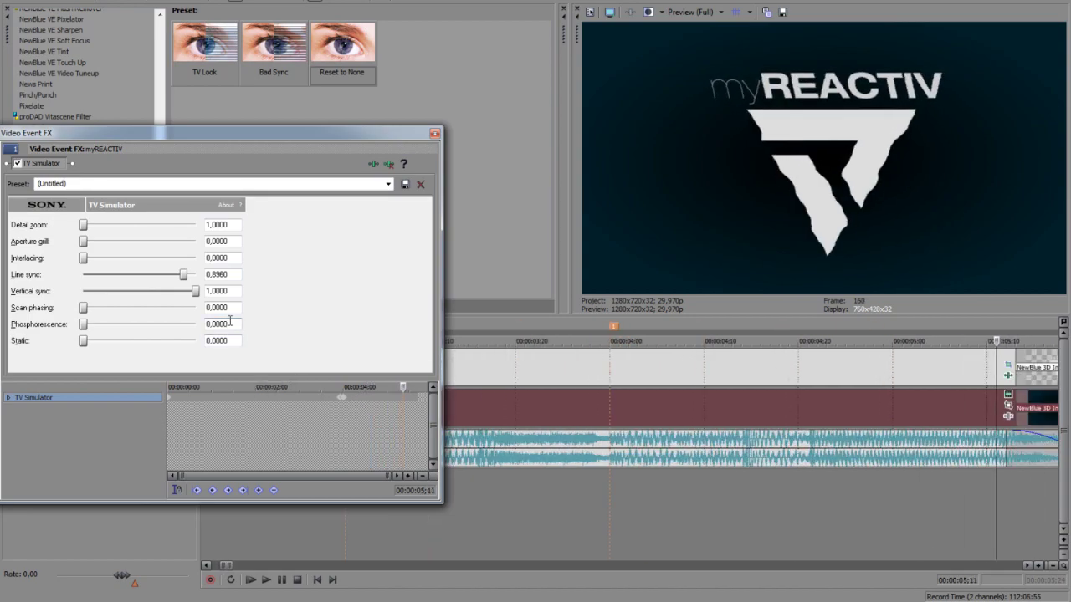
{"action": "left_click_drag", "start_coordinate": [184, 277], "coordinate": [197, 276]}
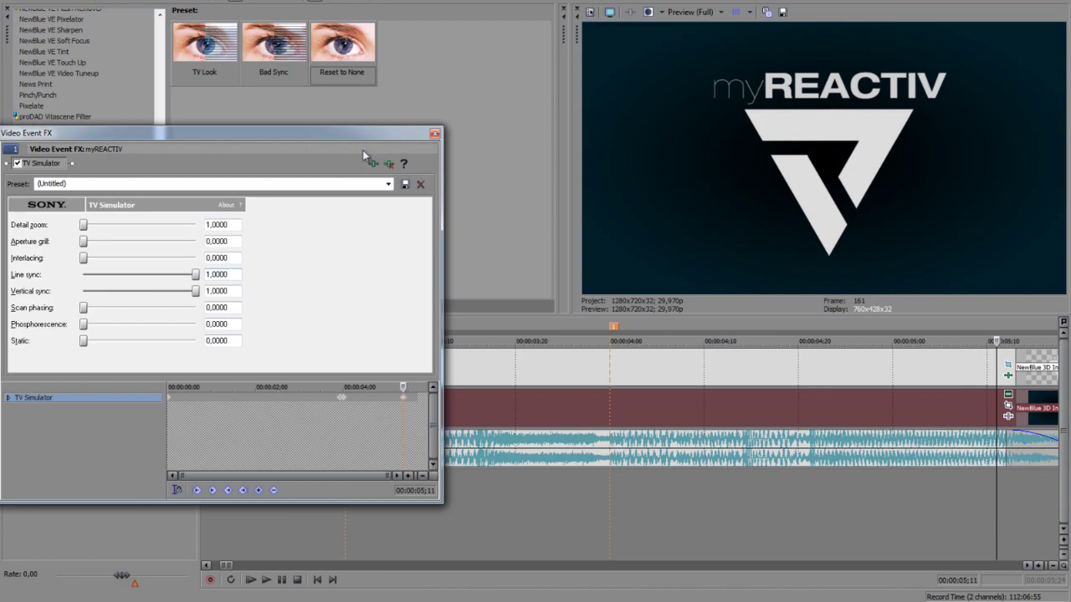
Close the effects window, play the intro through, and select the top-track clip at 3;25
{"action": "left_click", "coordinate": [435, 134]}
{"action": "left_click", "coordinate": [253, 579]}
{"action": "scroll", "coordinate": [506, 499], "scroll_direction": "down", "scroll_amount": 5}
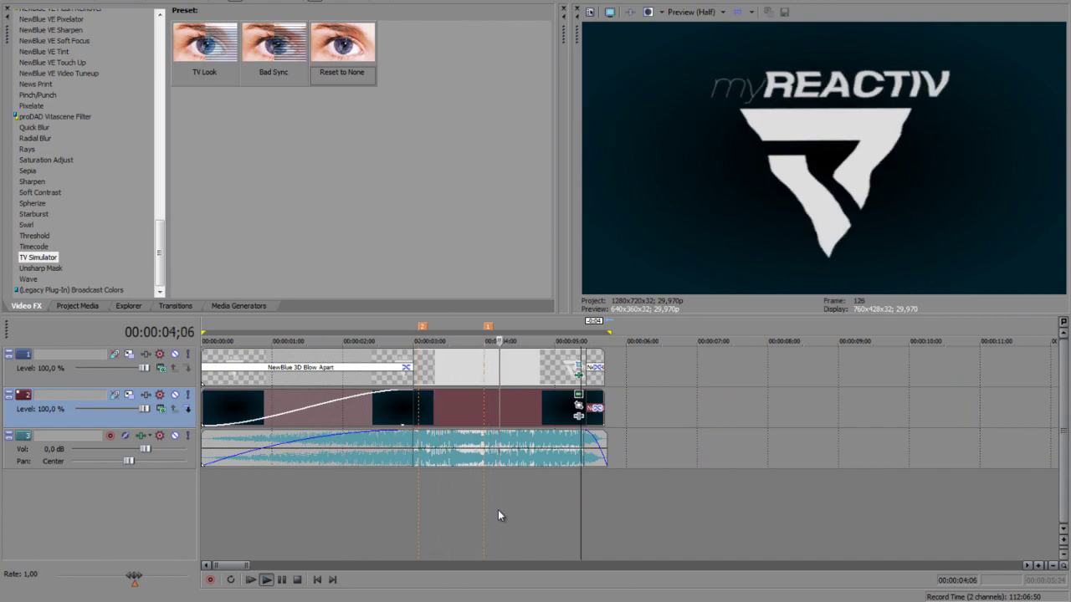
{"action": "left_click", "coordinate": [281, 580]}
{"action": "left_click", "coordinate": [474, 383]}
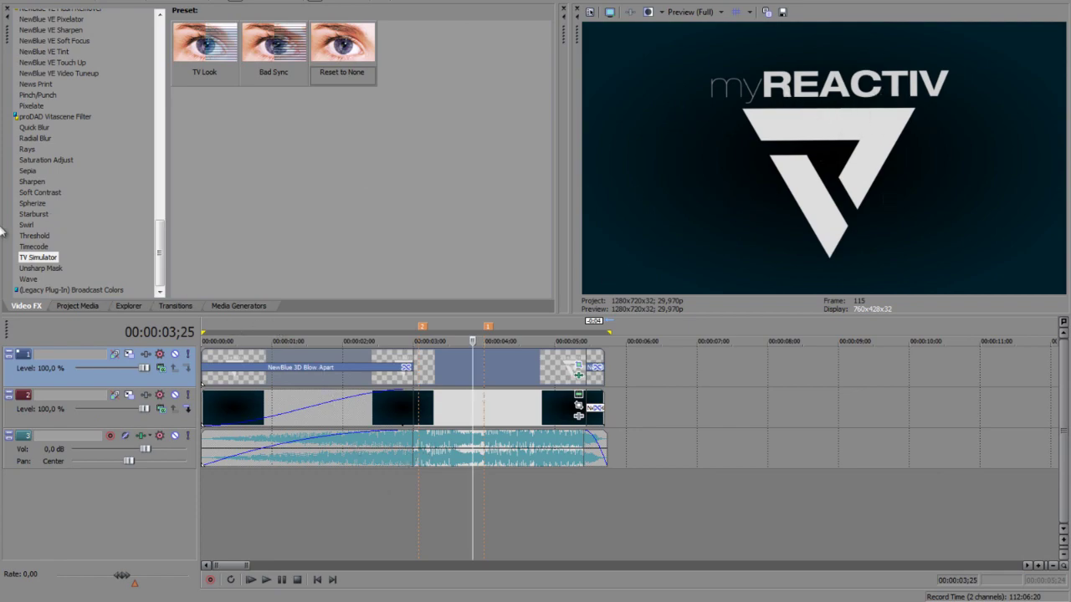
{"action": "scroll", "coordinate": [100, 265], "scroll_direction": "up", "scroll_amount": 10}
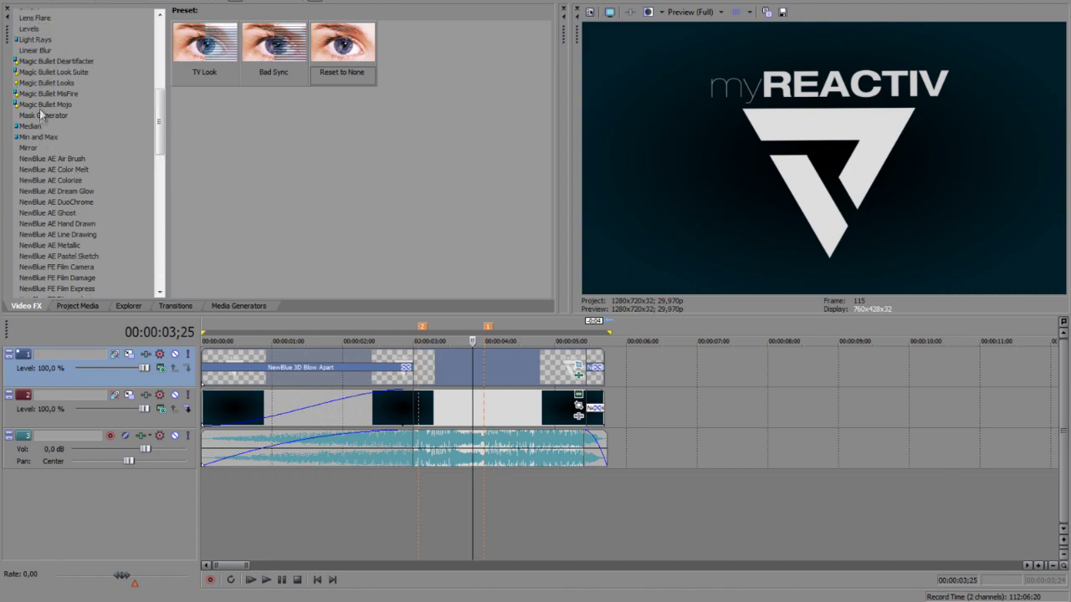
Try the venaapp Magic Bullet Looks preset on the logo clip, then remove it
{"action": "left_click", "coordinate": [48, 83]}
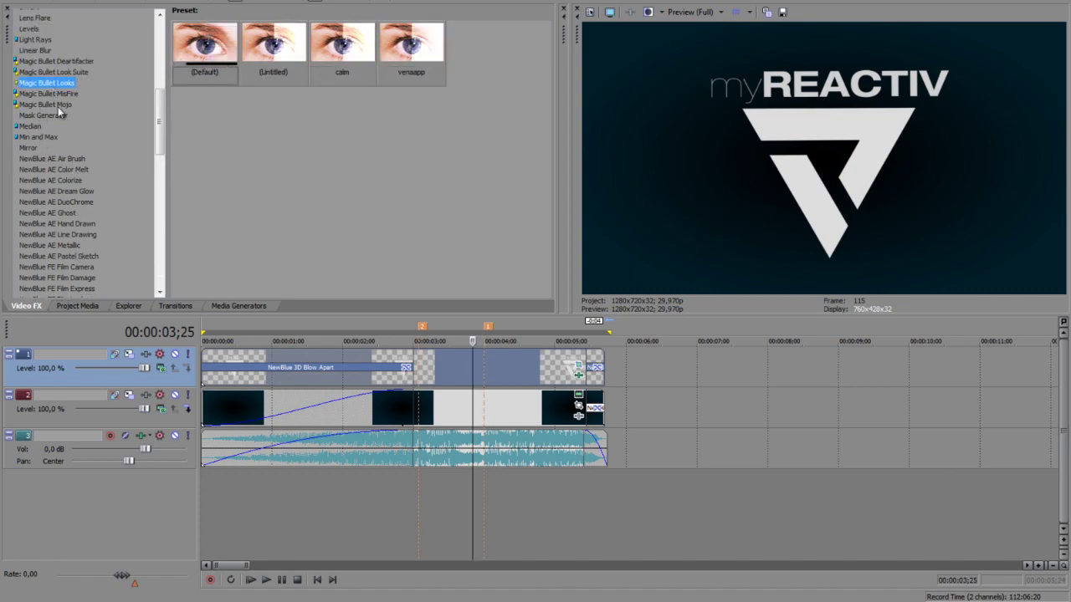
{"action": "left_click_drag", "start_coordinate": [411, 43], "coordinate": [435, 407]}
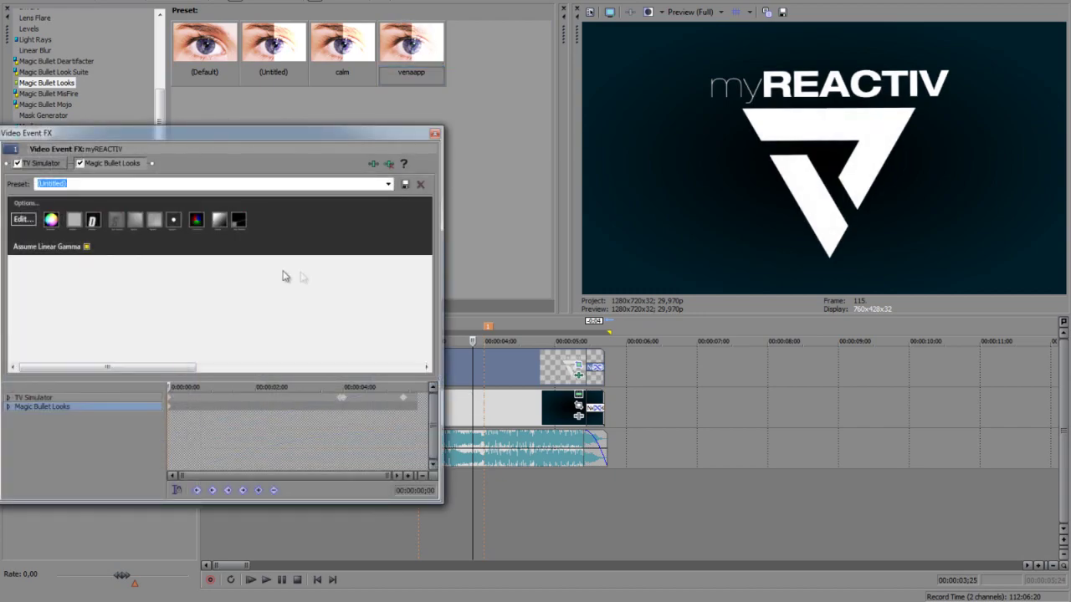
{"action": "right_click", "coordinate": [87, 170]}
{"action": "left_click", "coordinate": [117, 215]}
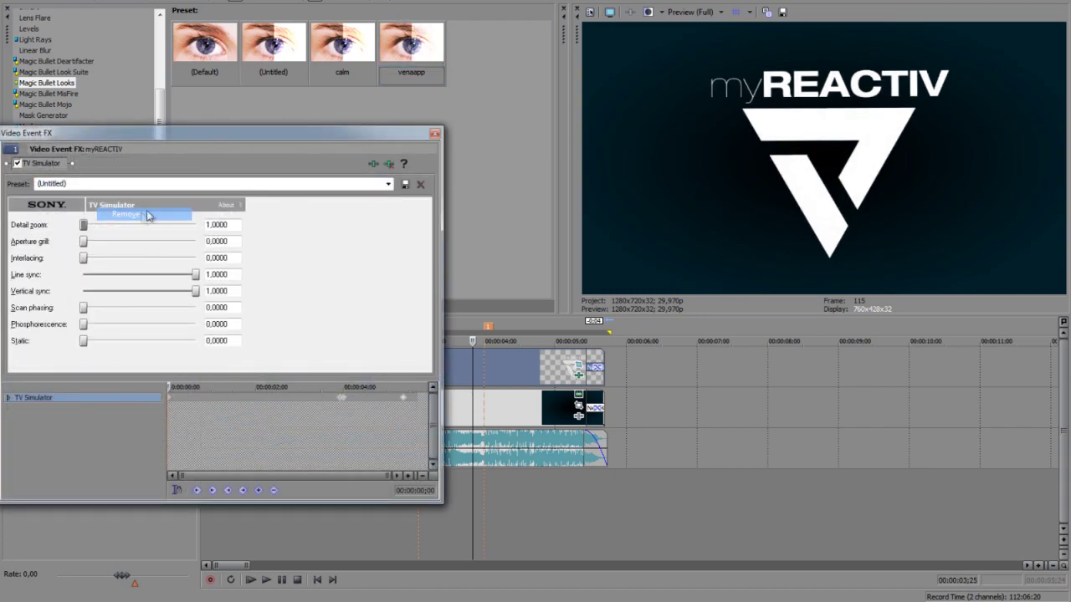
{"action": "left_click", "coordinate": [434, 136]}
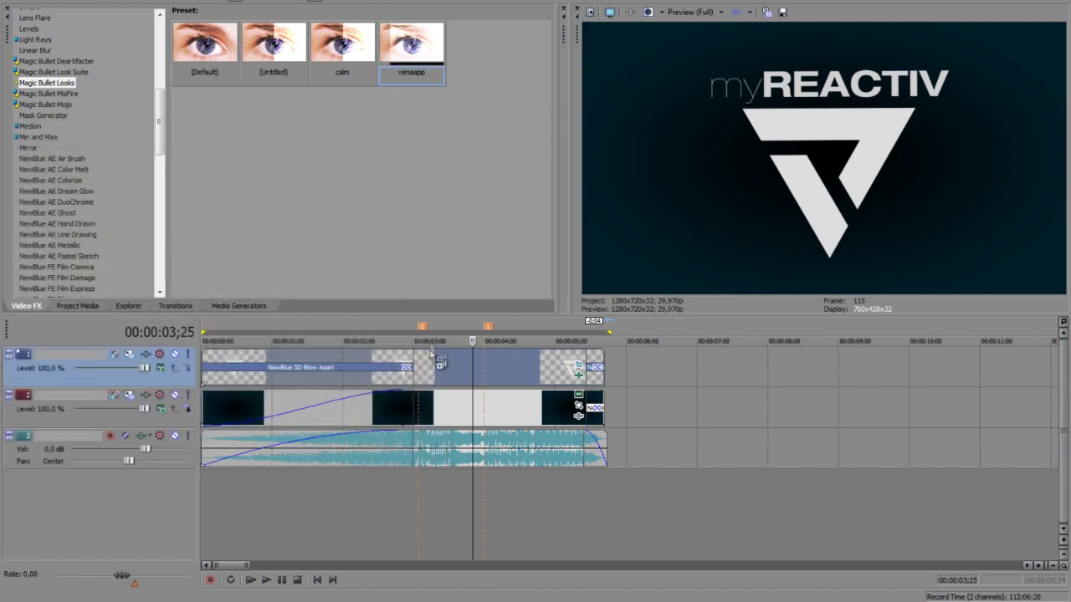
Apply the venaapp look to the background gradient, then replace it with the calm look
{"action": "left_click_drag", "start_coordinate": [443, 410], "coordinate": [443, 410]}
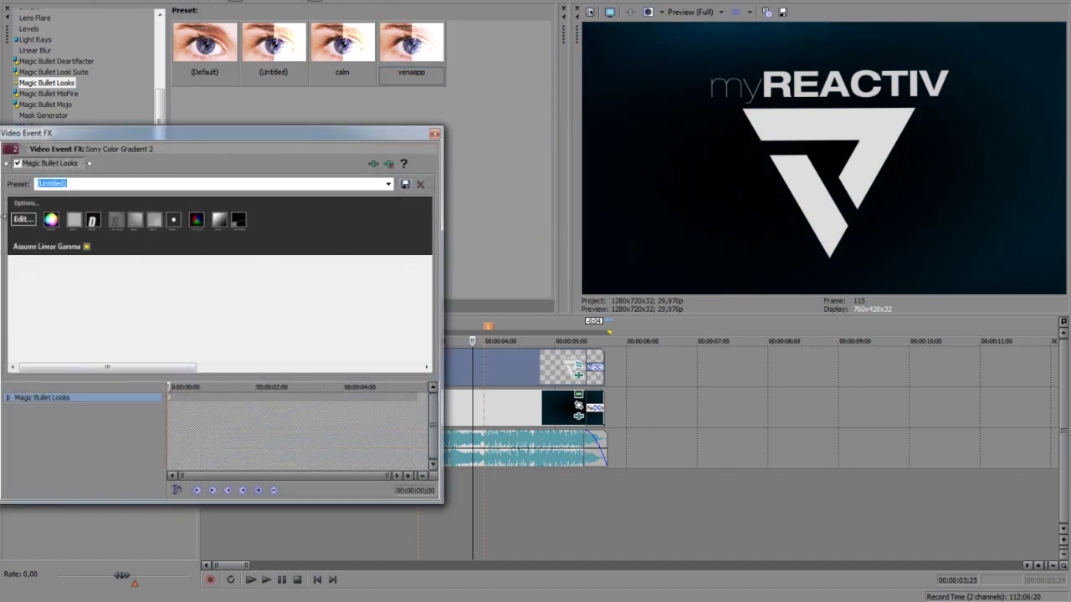
{"action": "right_click", "coordinate": [56, 162]}
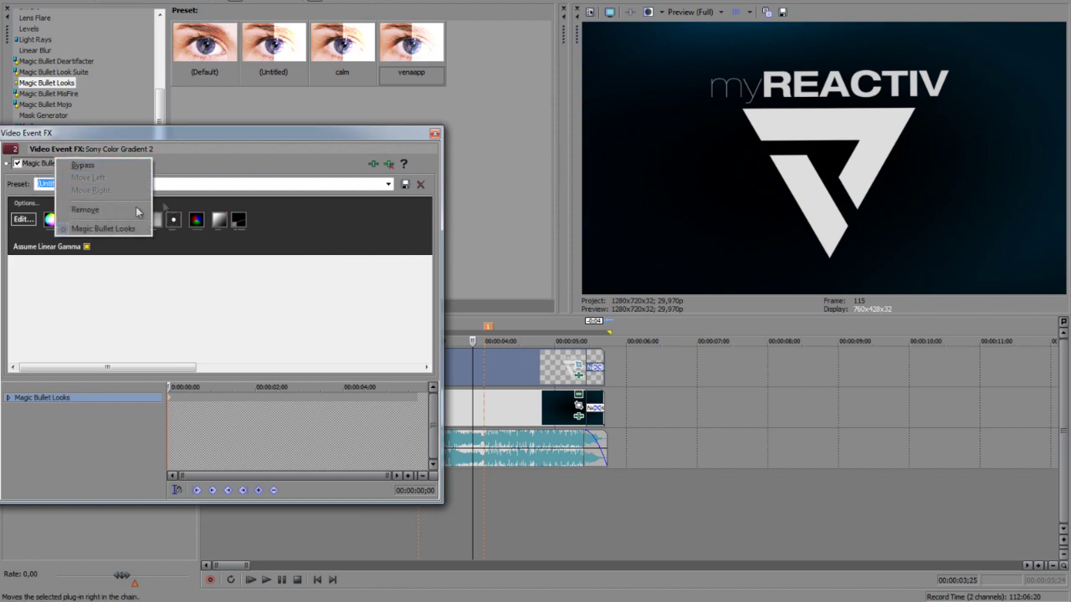
{"action": "left_click", "coordinate": [84, 209]}
{"action": "left_click_drag", "start_coordinate": [339, 46], "coordinate": [485, 418]}
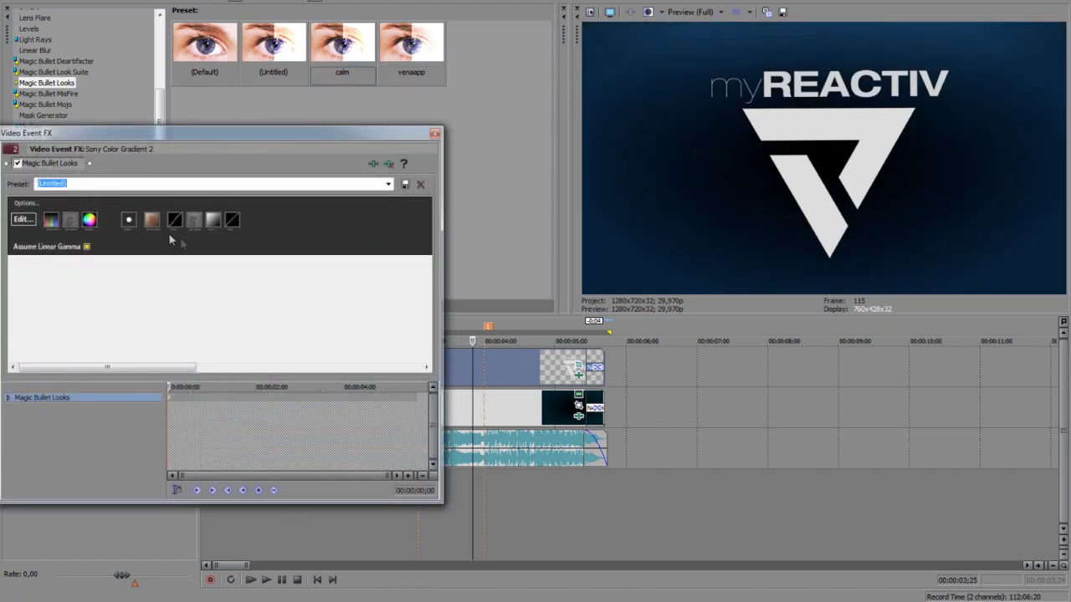
{"action": "left_click", "coordinate": [435, 136]}
Swap the logo event's calm look for the (Default) Magic Bullet Looks preset
{"action": "left_click_drag", "start_coordinate": [342, 46], "coordinate": [430, 351]}
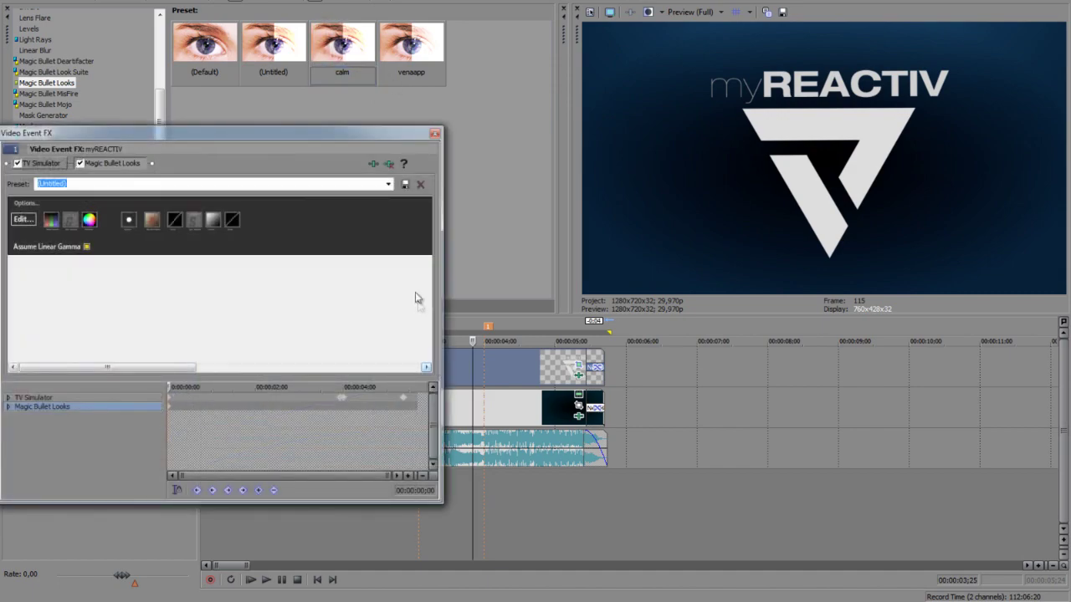
{"action": "right_click", "coordinate": [115, 168]}
{"action": "left_click", "coordinate": [150, 218]}
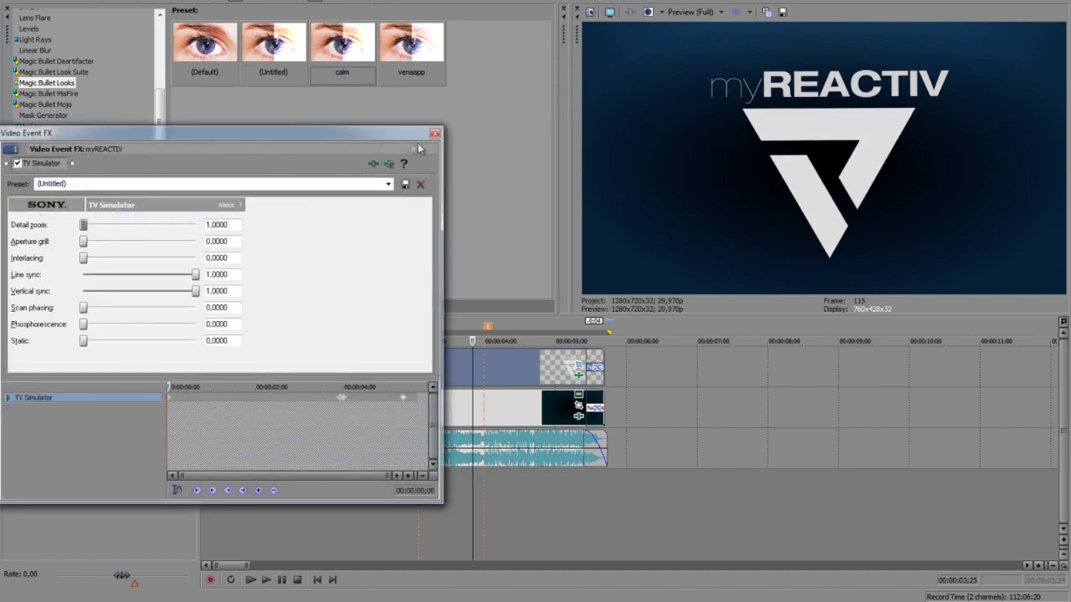
{"action": "left_click", "coordinate": [435, 134]}
{"action": "left_click_drag", "start_coordinate": [204, 46], "coordinate": [516, 432]}
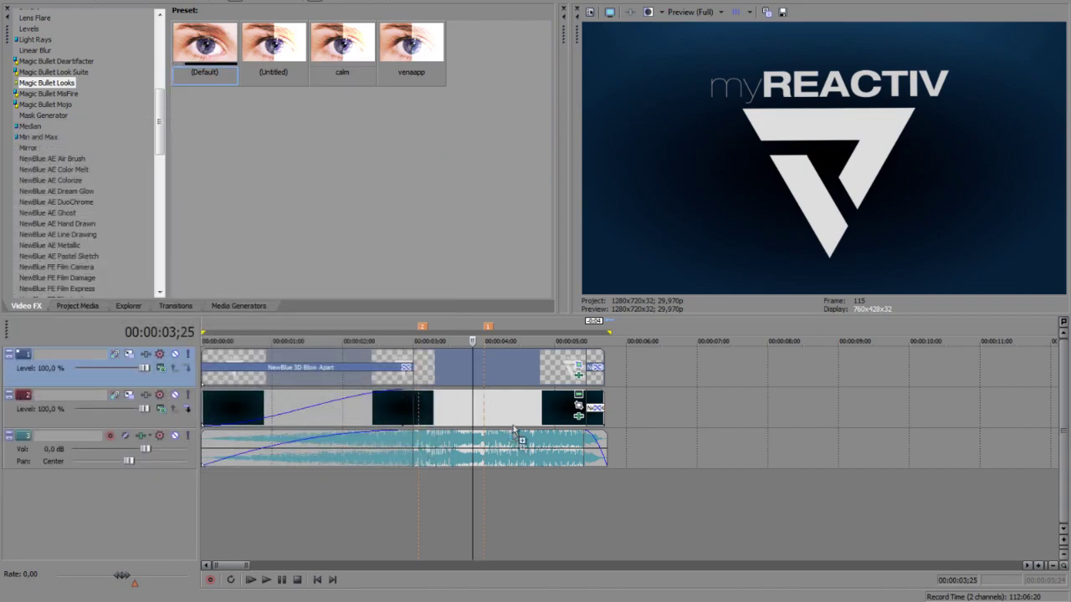
{"action": "left_click_drag", "start_coordinate": [469, 382], "coordinate": [470, 378]}
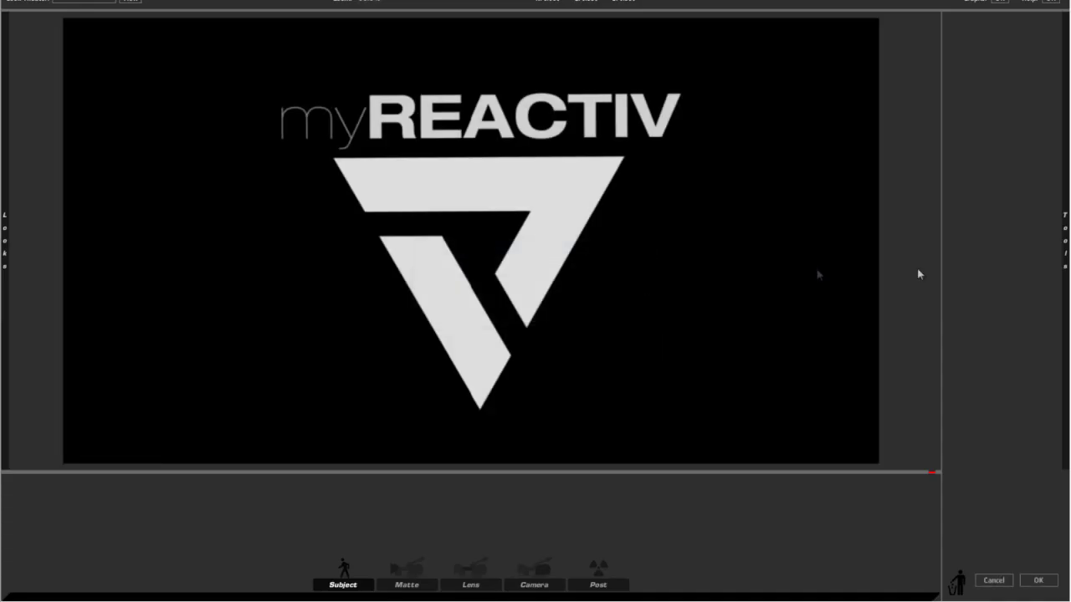
Add a blue Diffusion glow: Size 9.11%, Glow 100%, Grade 6.00, Highlights Only 34%
{"action": "mouse_move", "coordinate": [1037, 123]}
{"action": "left_click", "coordinate": [867, 21]}
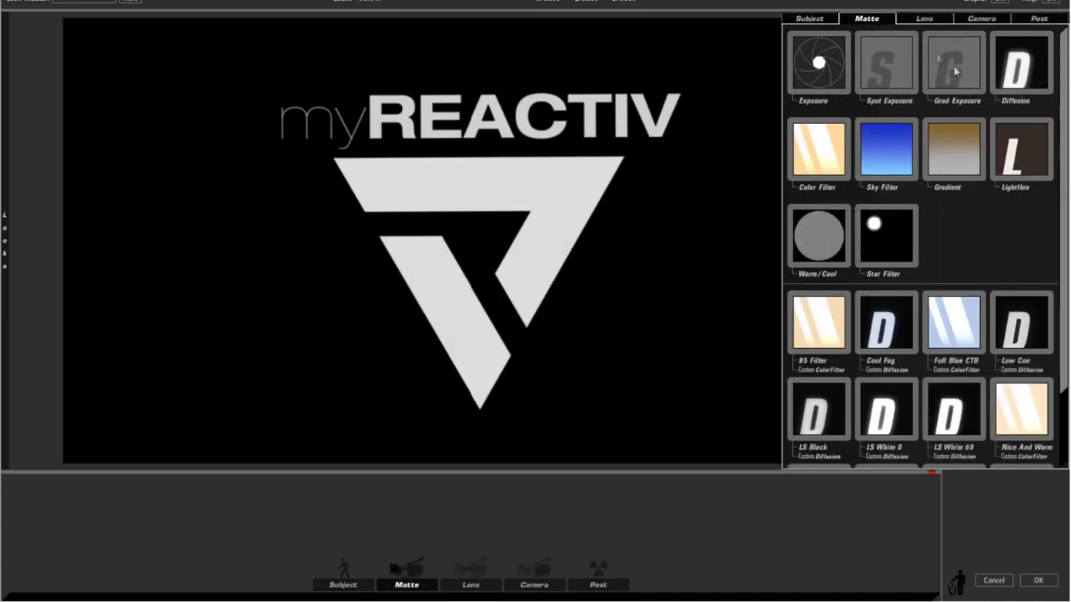
{"action": "left_click_drag", "start_coordinate": [996, 117], "coordinate": [442, 376]}
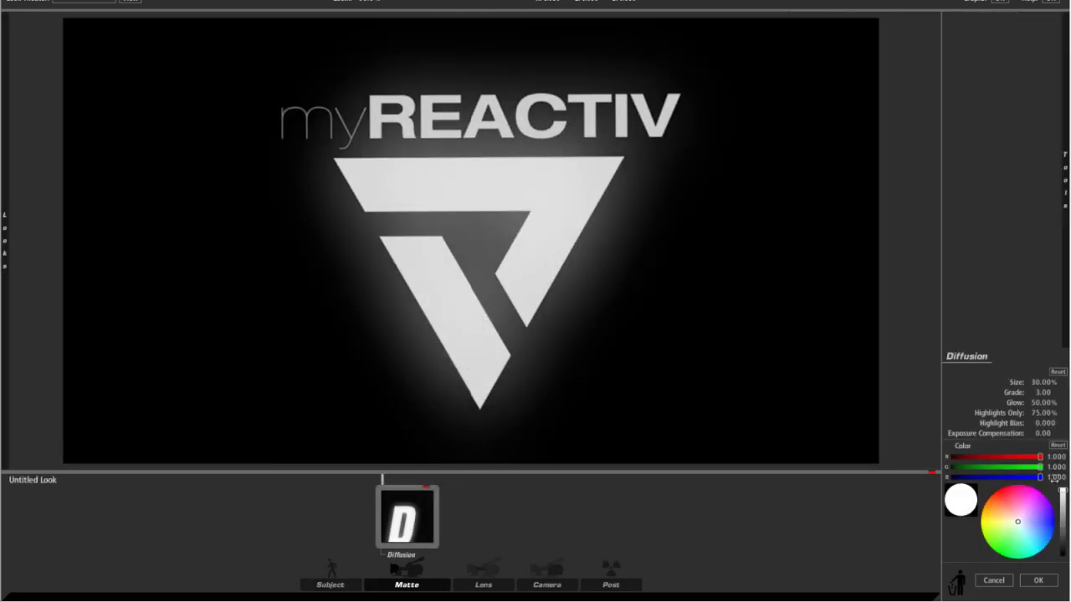
{"action": "left_click", "coordinate": [1036, 530]}
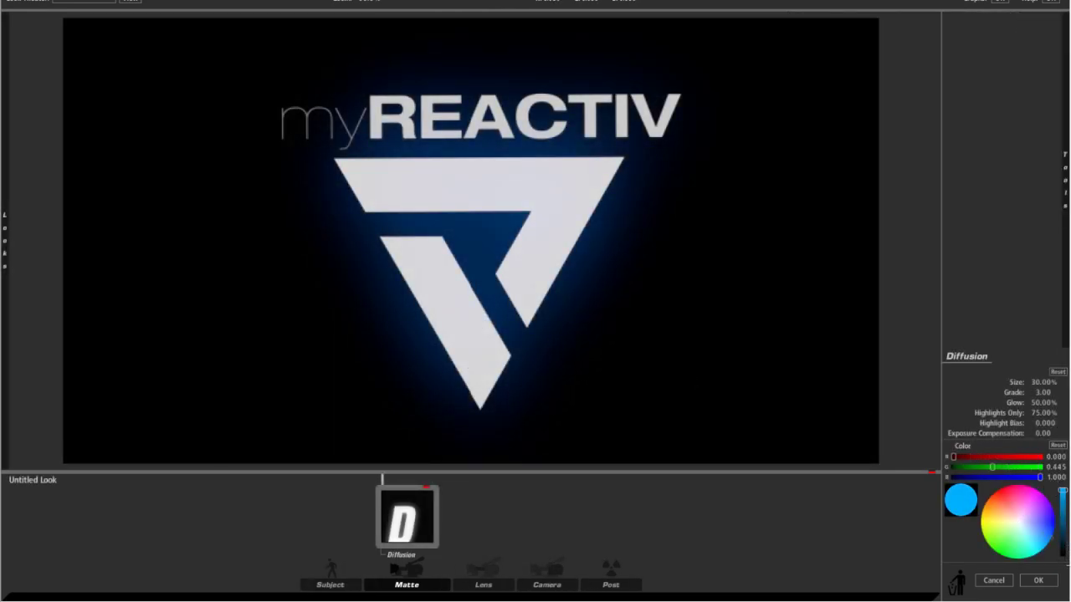
{"action": "left_click_drag", "start_coordinate": [1037, 530], "coordinate": [1048, 446]}
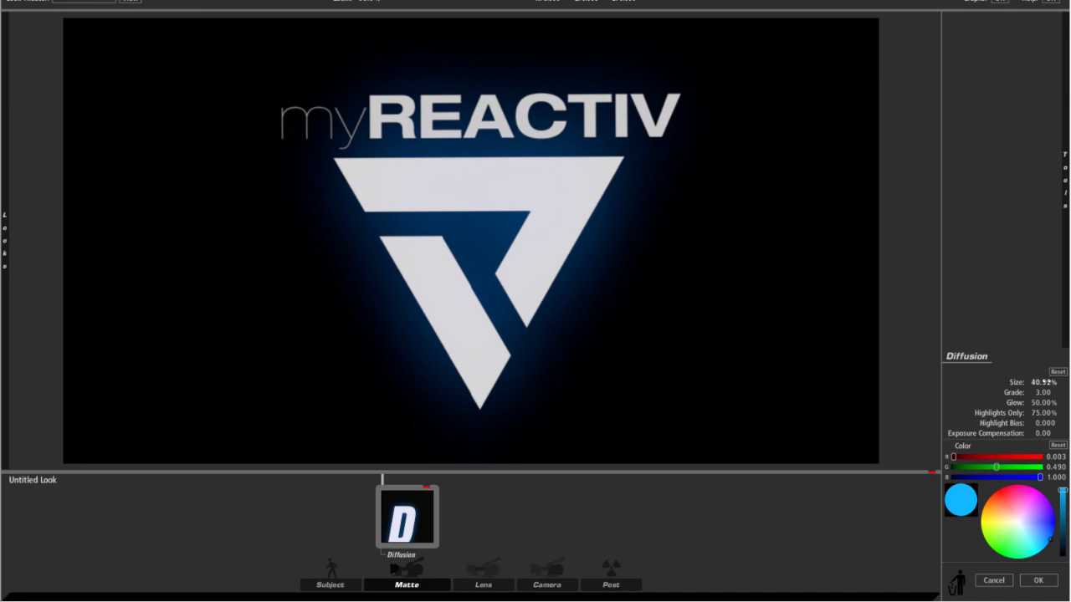
{"action": "left_click_drag", "start_coordinate": [1043, 383], "coordinate": [973, 425]}
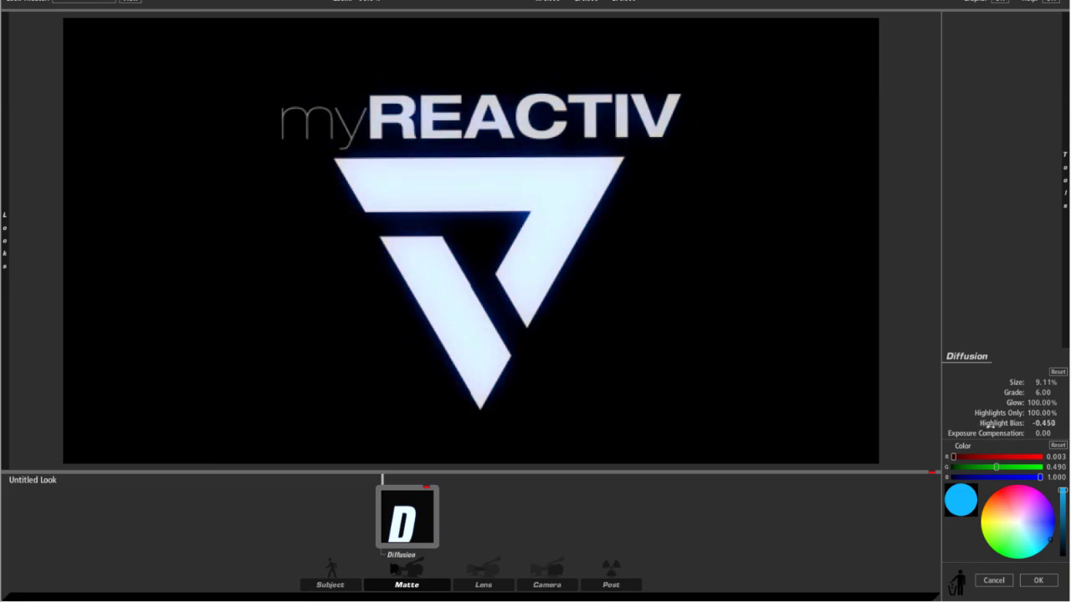
{"action": "left_click_drag", "start_coordinate": [1041, 412], "coordinate": [1019, 413]}
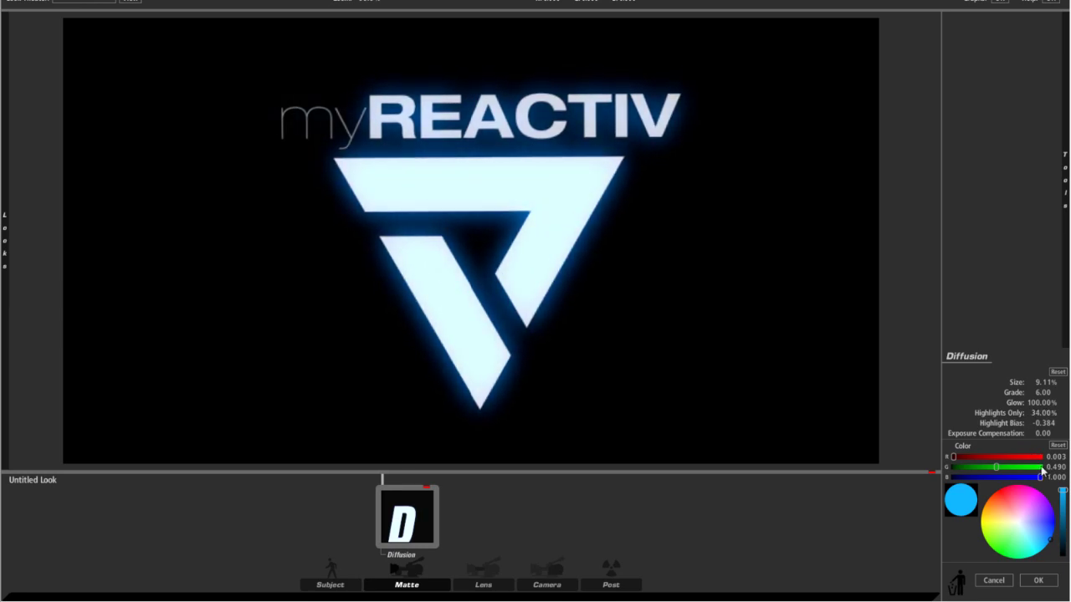
Apply the look and disable Magic Bullet Looks on the gradient background event
{"action": "left_click", "coordinate": [1034, 578]}
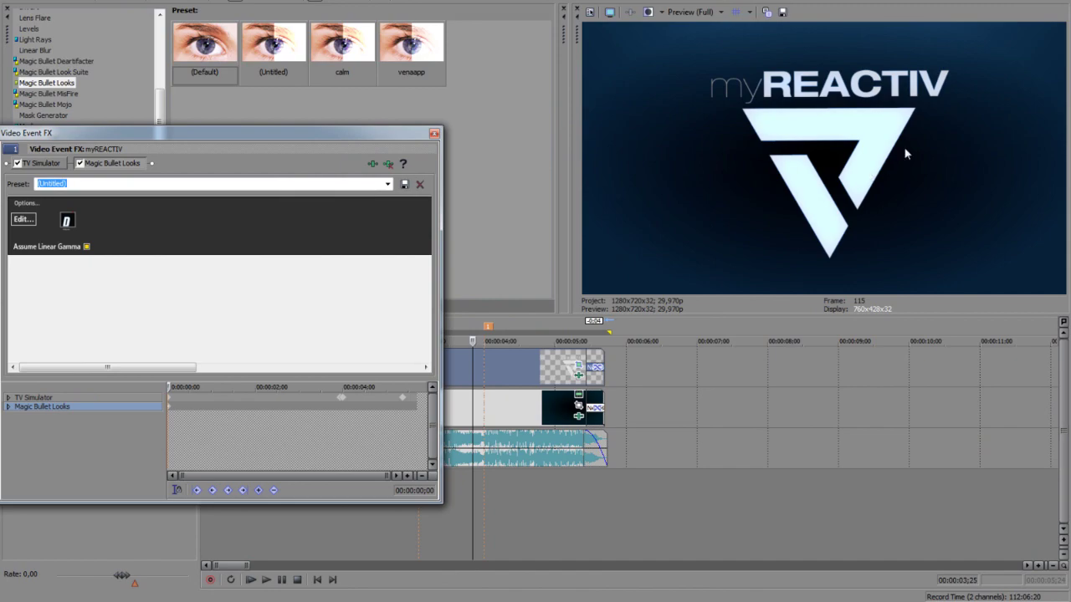
{"action": "left_click", "coordinate": [434, 134]}
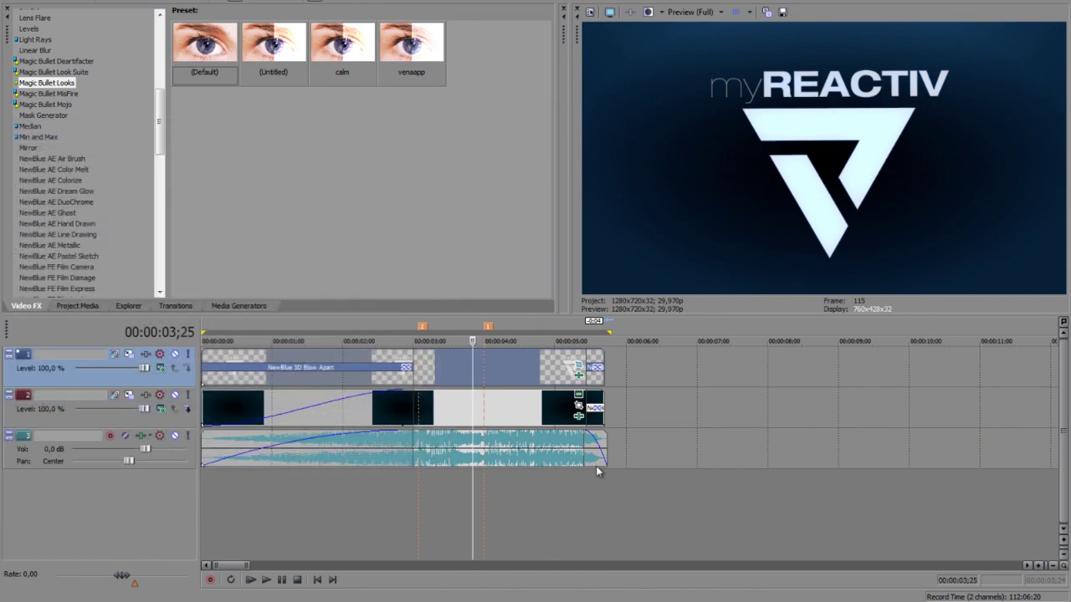
{"action": "left_click", "coordinate": [578, 414]}
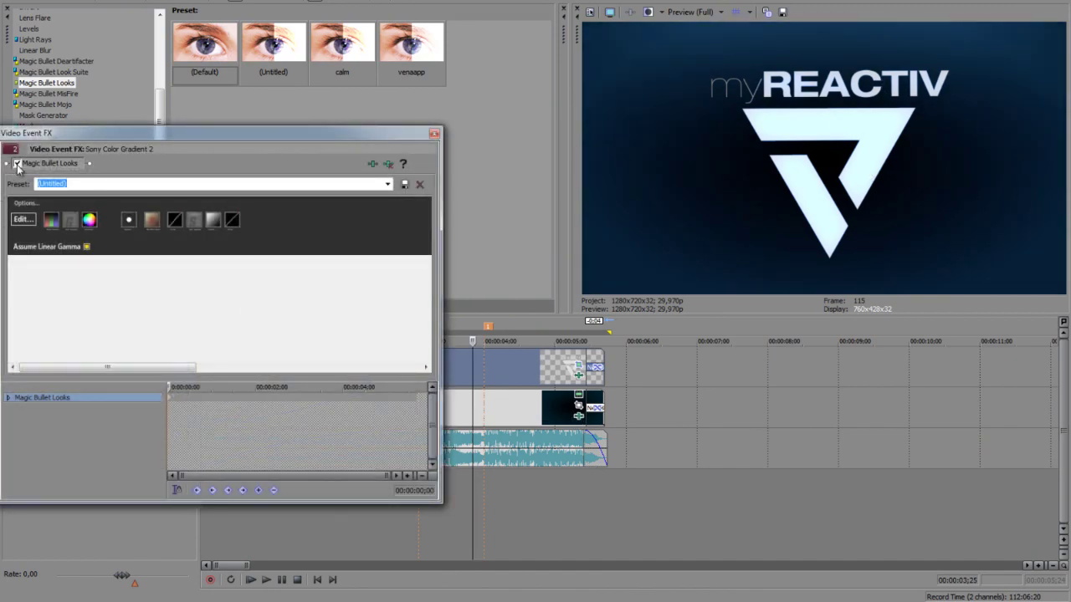
{"action": "left_click", "coordinate": [17, 164]}
{"action": "left_click", "coordinate": [434, 134]}
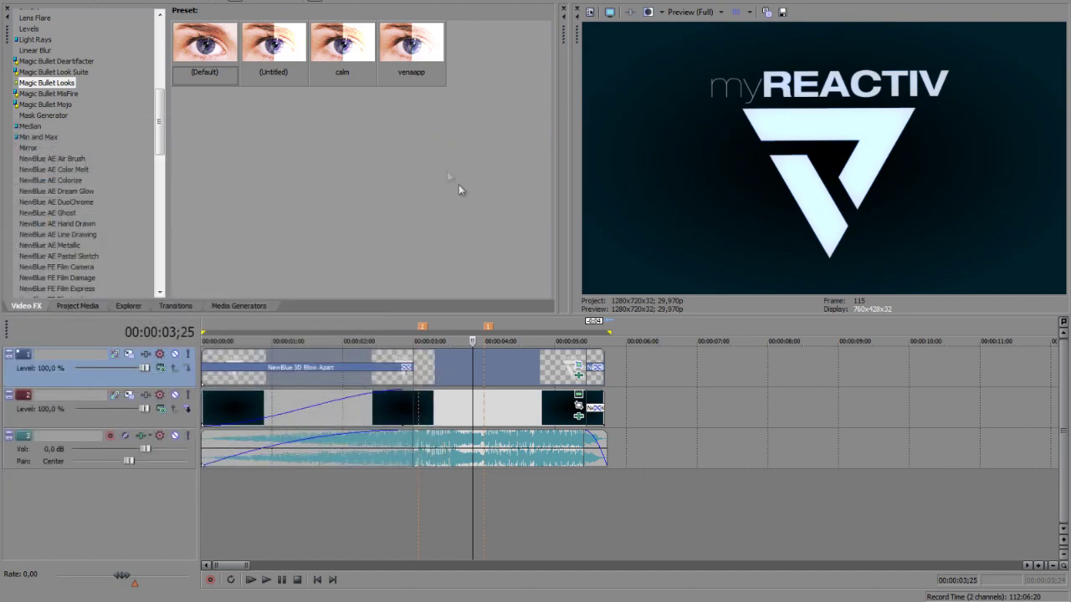
Compare the logo's look off and on, then play the intro from the beginning
{"action": "left_click", "coordinate": [579, 375]}
{"action": "left_click", "coordinate": [80, 163]}
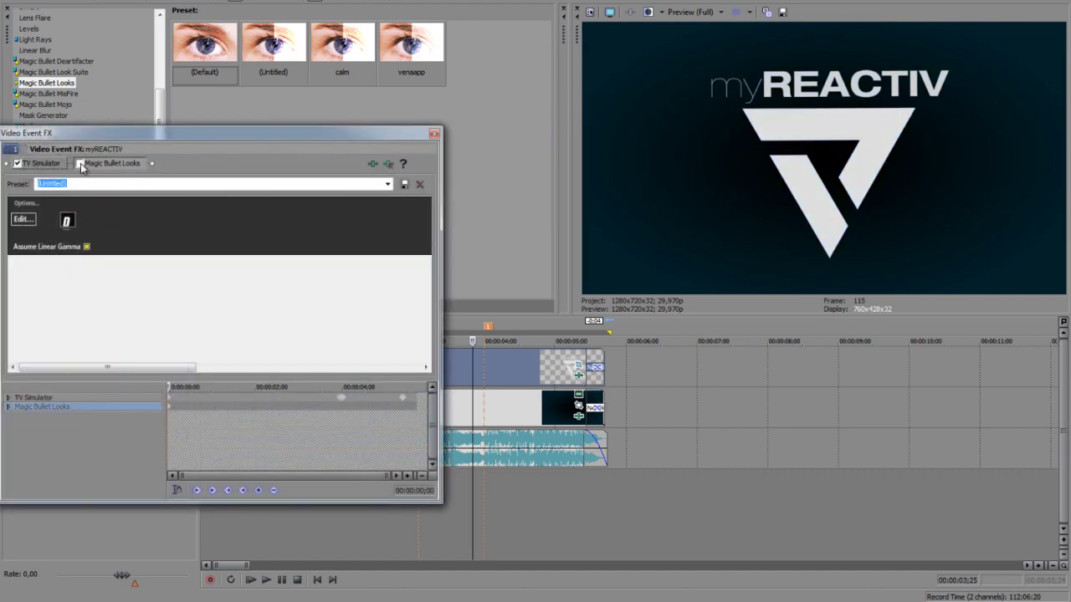
{"action": "left_click", "coordinate": [81, 163]}
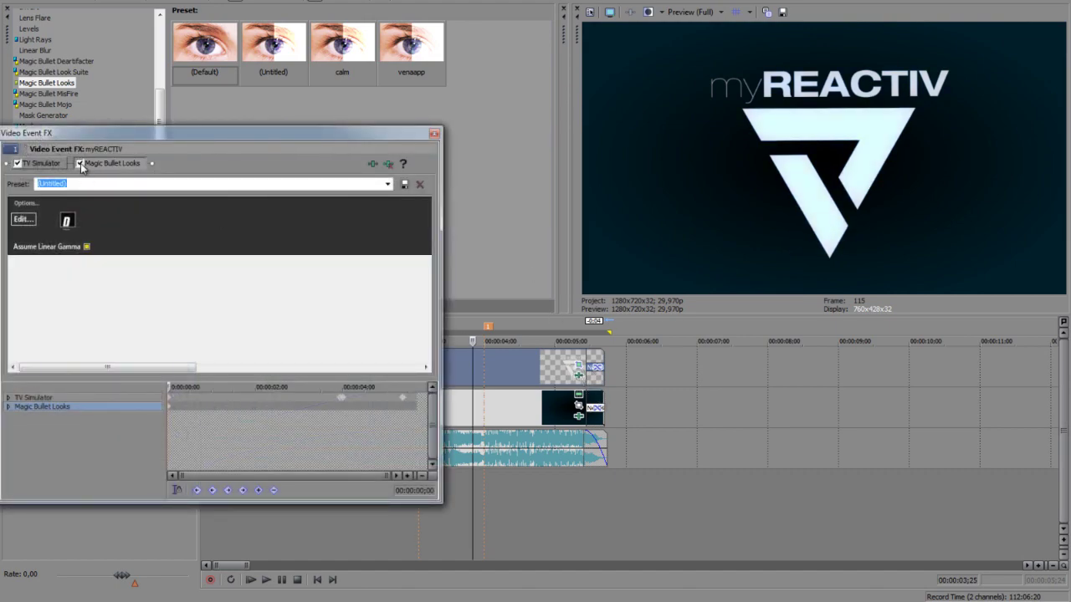
{"action": "left_click", "coordinate": [435, 133]}
{"action": "key", "text": "shift+space"}
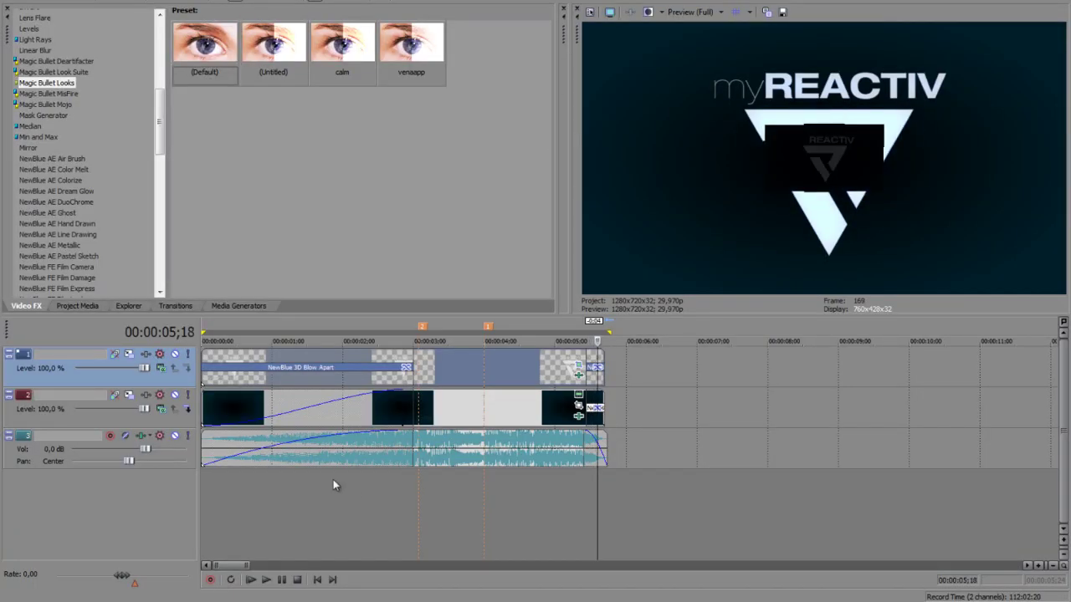
Replay the finished myREACTIV intro from the beginning
{"action": "left_click", "coordinate": [266, 579]}
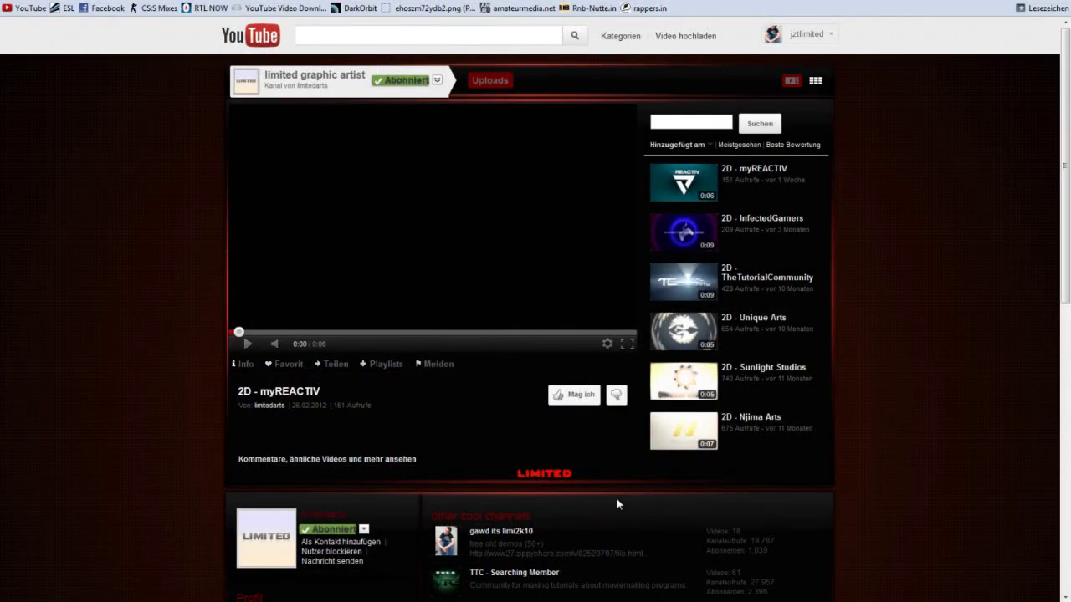
Open the TTC - Searching Member channel from the other-channels list
{"action": "scroll", "coordinate": [618, 503], "scroll_direction": "down", "scroll_amount": 2}
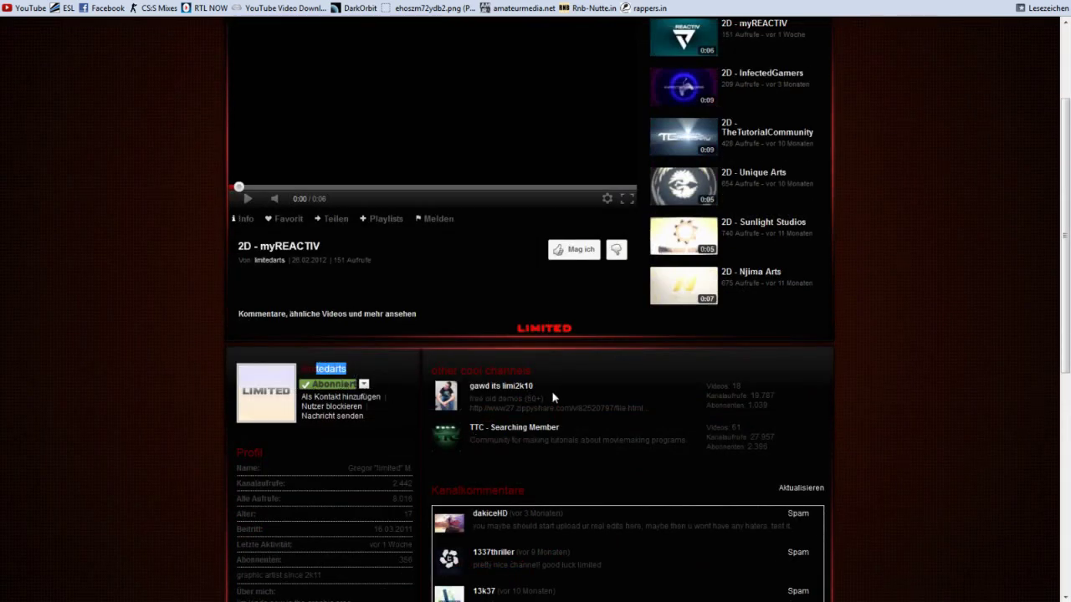
{"action": "left_click", "coordinate": [552, 398]}
{"action": "scroll", "coordinate": [619, 385], "scroll_direction": "down", "scroll_amount": 2}
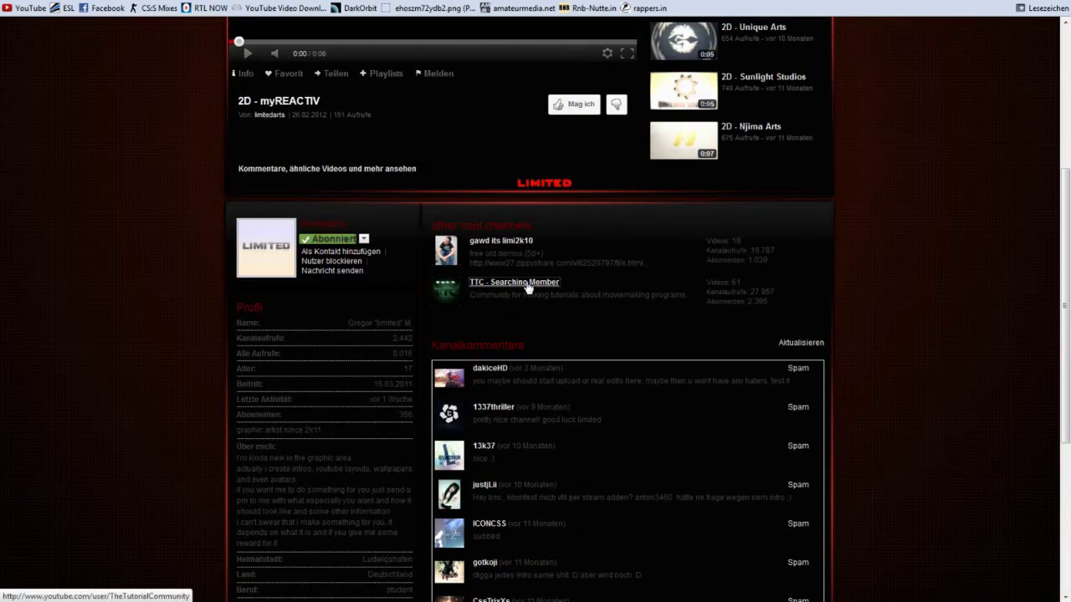
{"action": "left_click", "coordinate": [527, 284]}
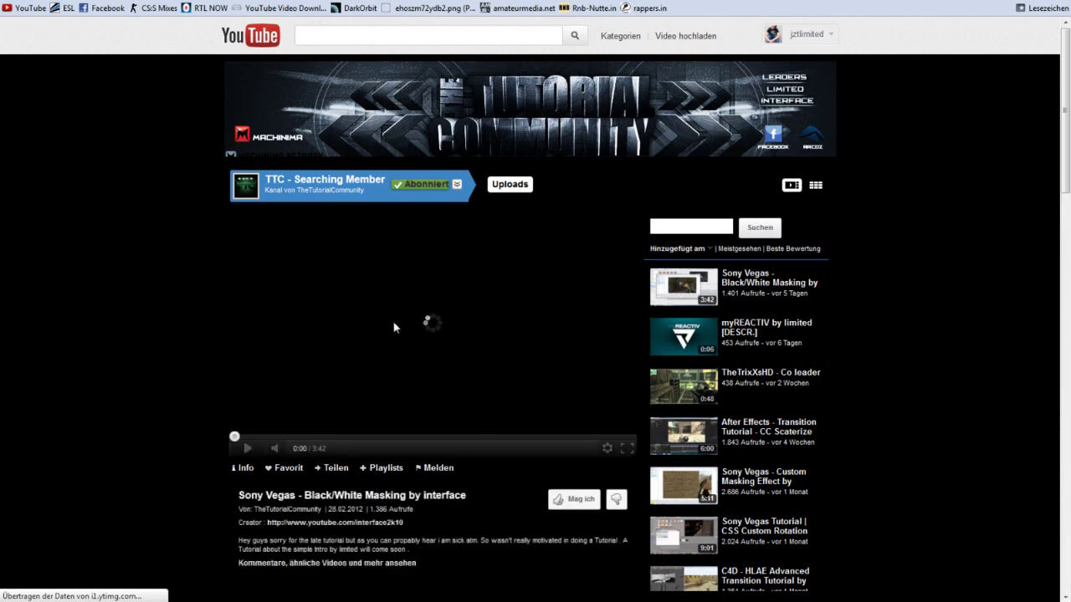
Mute the ad playing in the channel's featured video and browse down the page
{"action": "scroll", "coordinate": [101, 359], "scroll_direction": "down", "scroll_amount": 8}
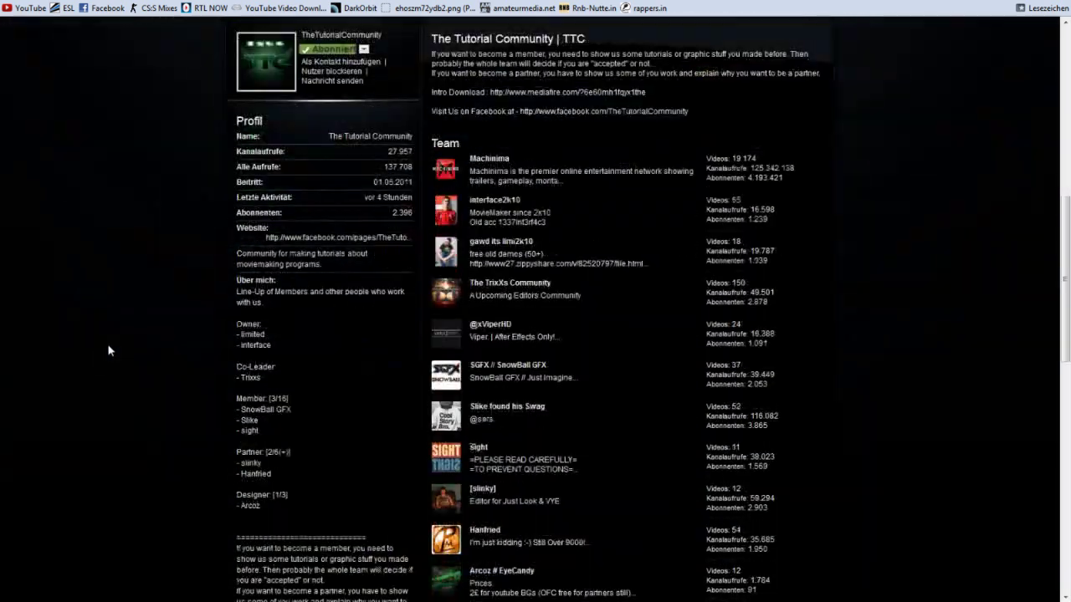
{"action": "scroll", "coordinate": [108, 350], "scroll_direction": "down", "scroll_amount": 1}
{"action": "scroll", "coordinate": [113, 419], "scroll_direction": "up", "scroll_amount": 10}
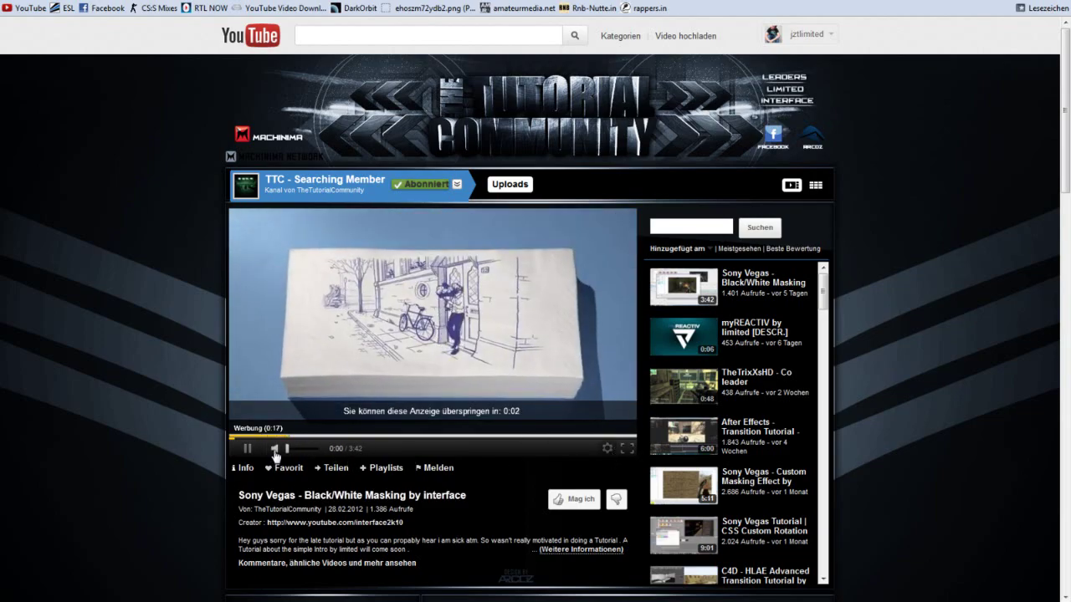
{"action": "left_click", "coordinate": [276, 448]}
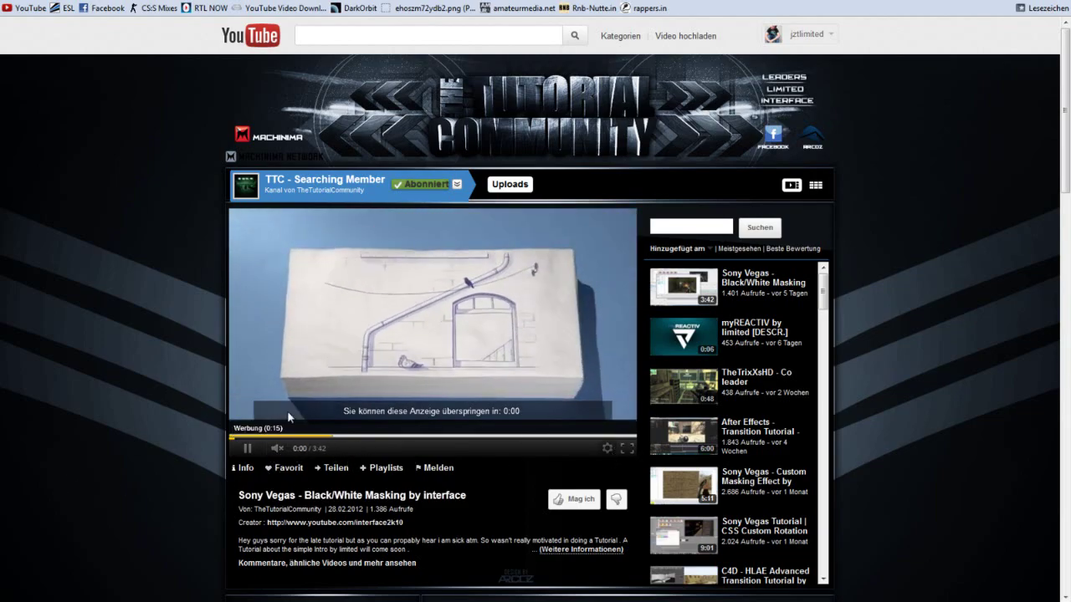
{"action": "scroll", "coordinate": [159, 466], "scroll_direction": "down", "scroll_amount": 2}
{"action": "scroll", "coordinate": [159, 466], "scroll_direction": "down", "scroll_amount": 4}
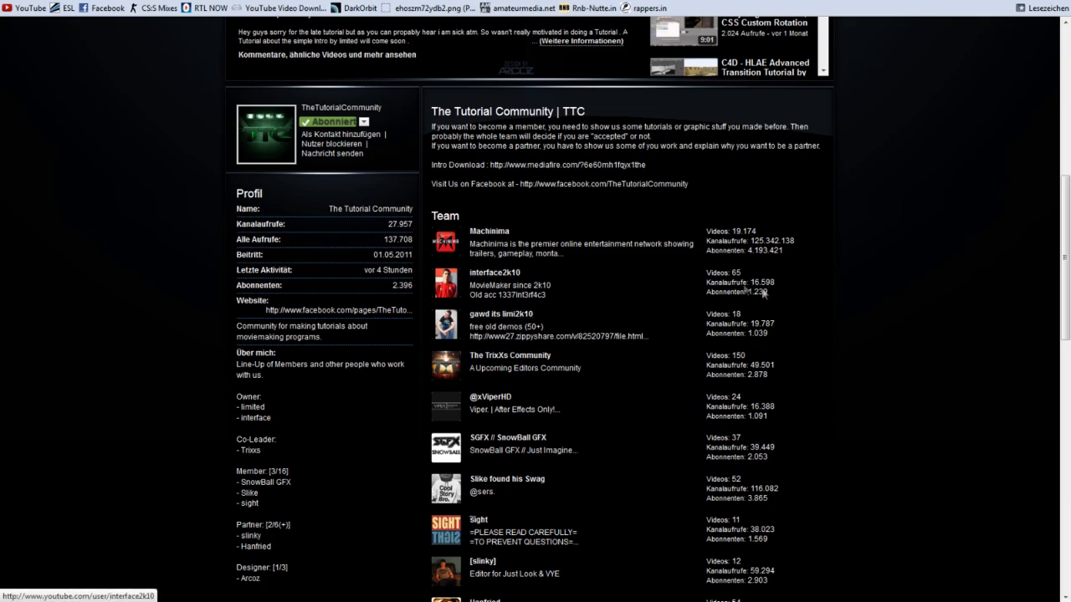
{"action": "scroll", "coordinate": [670, 378], "scroll_direction": "down", "scroll_amount": 4}
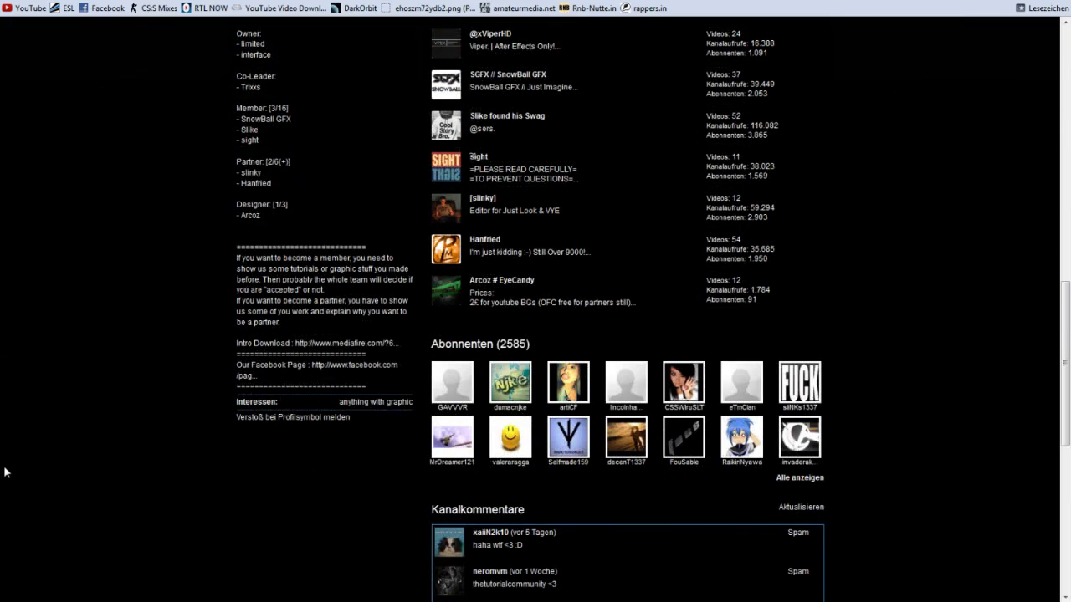
{"action": "scroll", "coordinate": [39, 324], "scroll_direction": "up", "scroll_amount": 9}
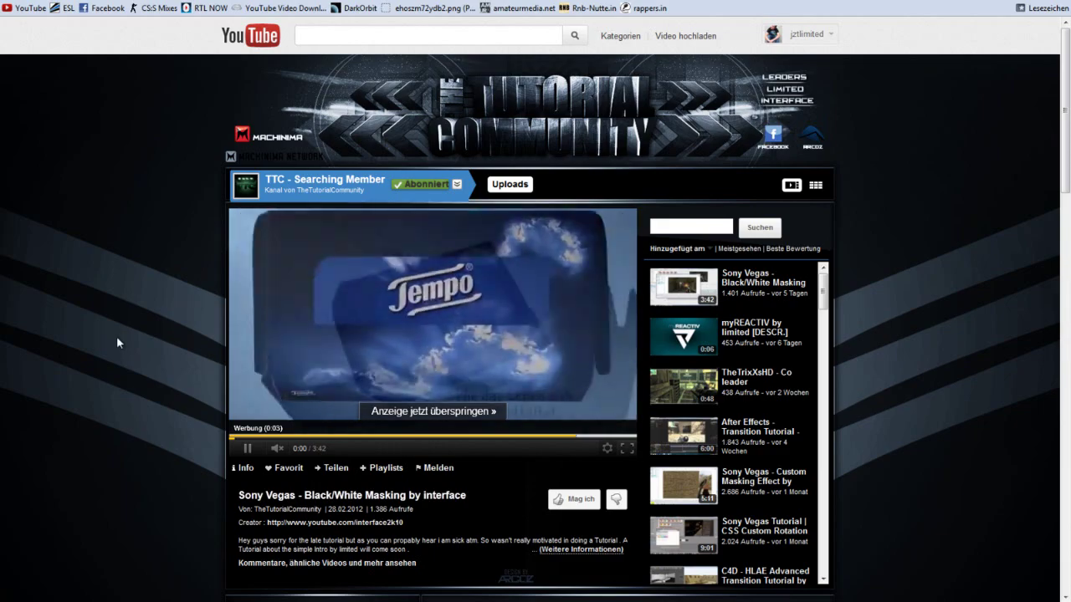